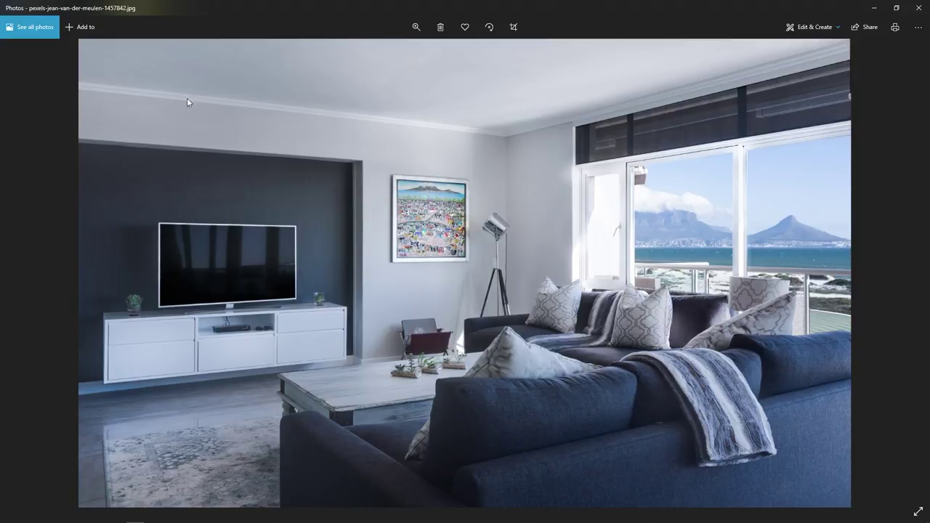
# Close the photo preview and open pexels-jean-van-der-meulen-1457842.jpg in Photoshop from Downloads.
pyautogui.click(919, 7)
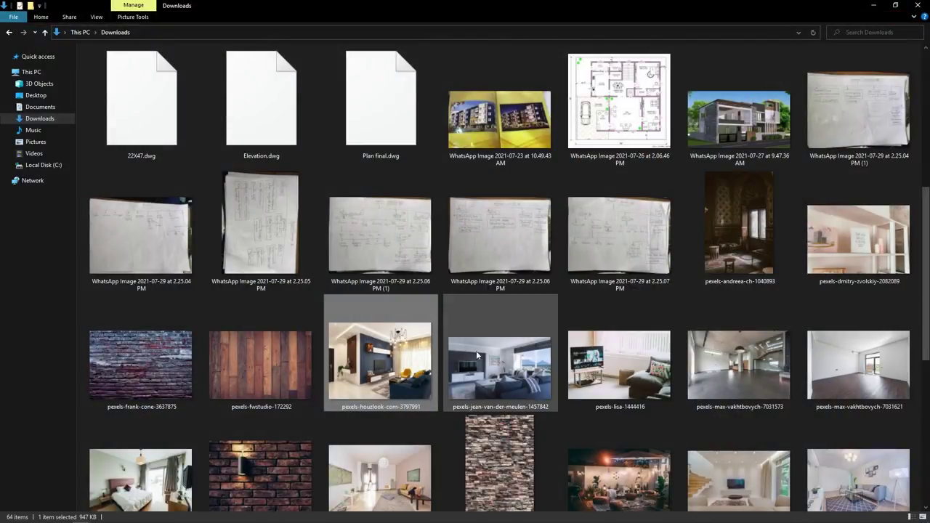
pyautogui.moveTo(476, 350)
pyautogui.mouseDown()
pyautogui.moveTo(408, 356)
pyautogui.moveTo(528, 353)
pyautogui.mouseUp()
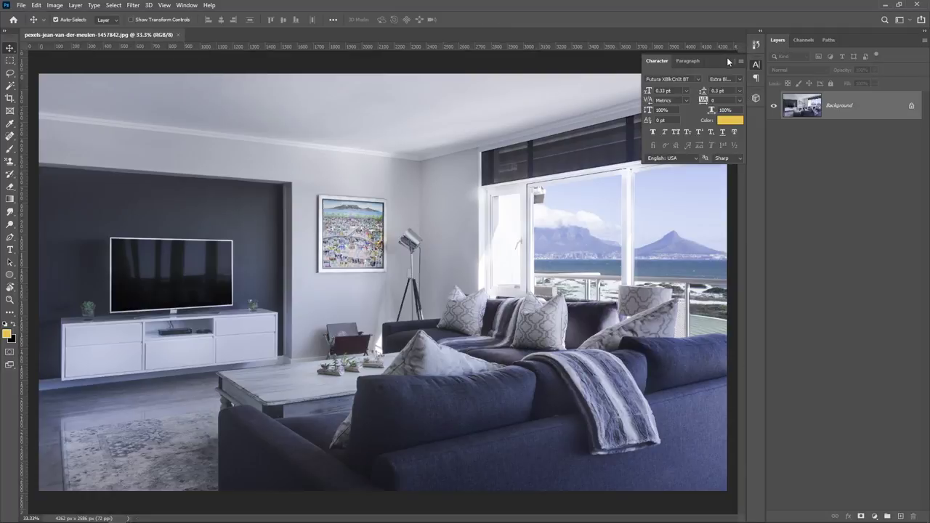
# Collapse the Character panel and duplicate the Background into Layer 1, toggling its visibility to compare.
pyautogui.click(728, 61)
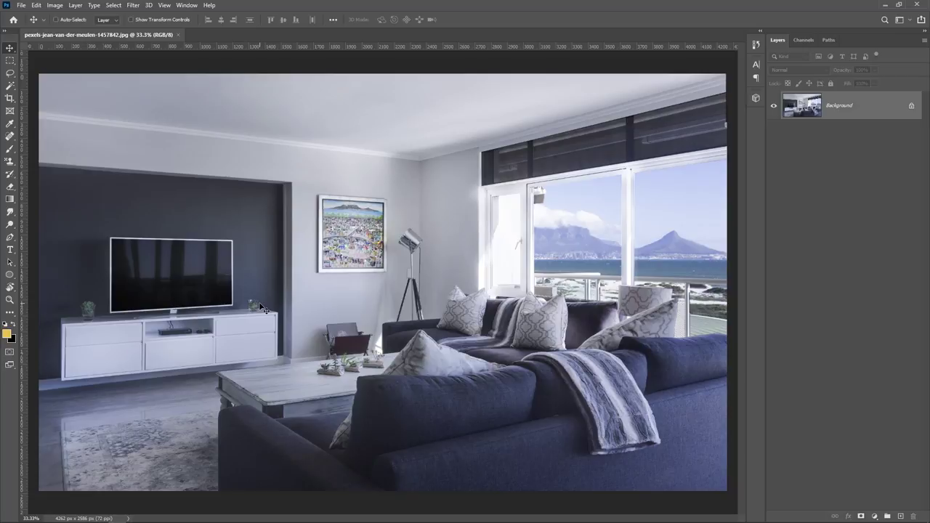
pyautogui.hotkey('ctrl', 'j')
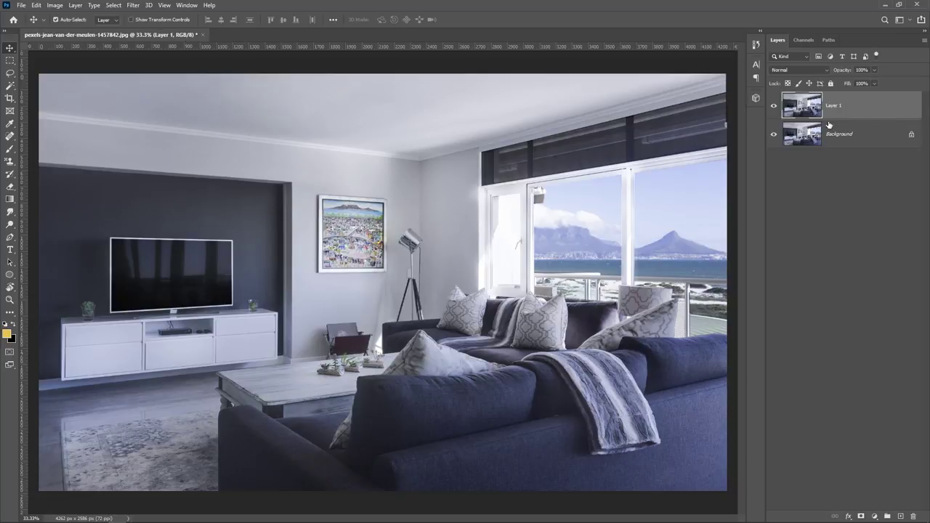
pyautogui.click(773, 105)
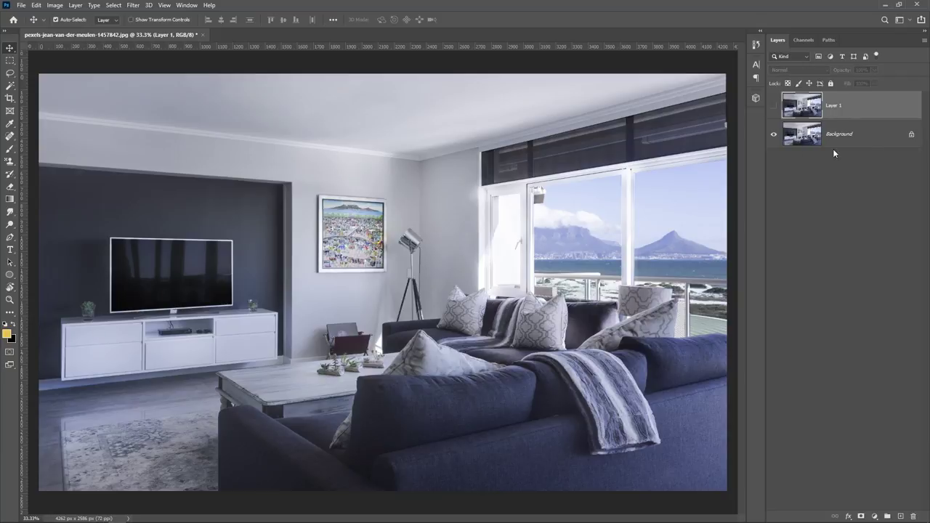
pyautogui.click(774, 105)
# Switch to the AP-Texture folder and select the blue damask wallpaper texture.
pyautogui.hotkey('alt', 'Tab')
pyautogui.press('Tab')
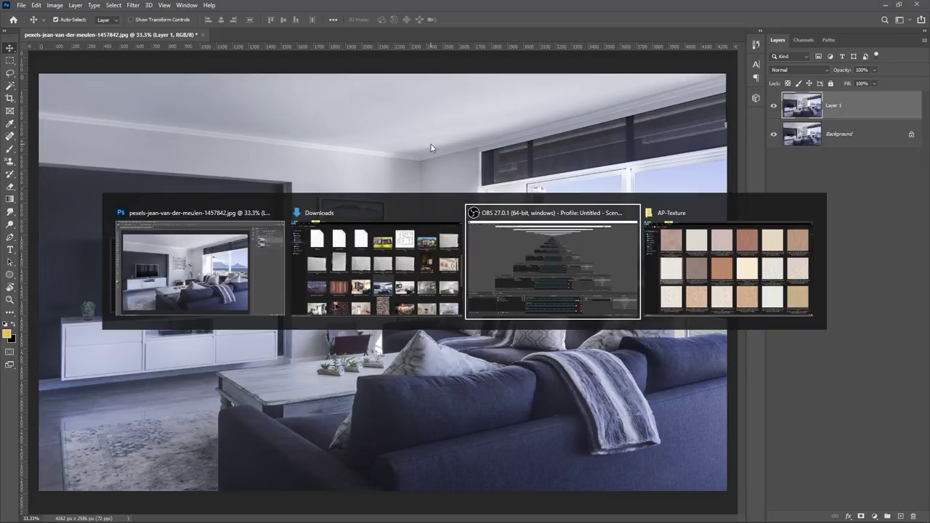
pyautogui.press('Tab')
pyautogui.scroll(-5, 453, 351)
pyautogui.scroll(-10, 454, 347)
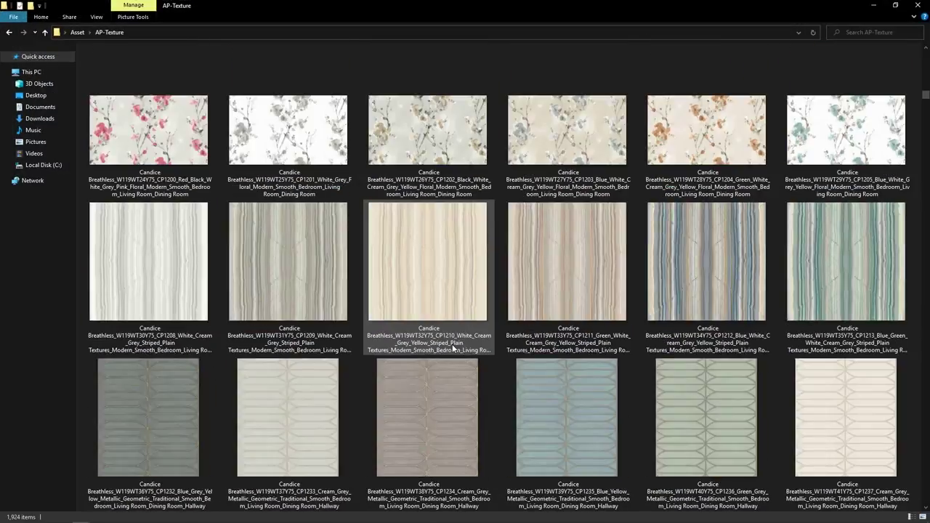
pyautogui.scroll(5, 454, 347)
pyautogui.scroll(-3, 454, 346)
pyautogui.scroll(-5, 454, 349)
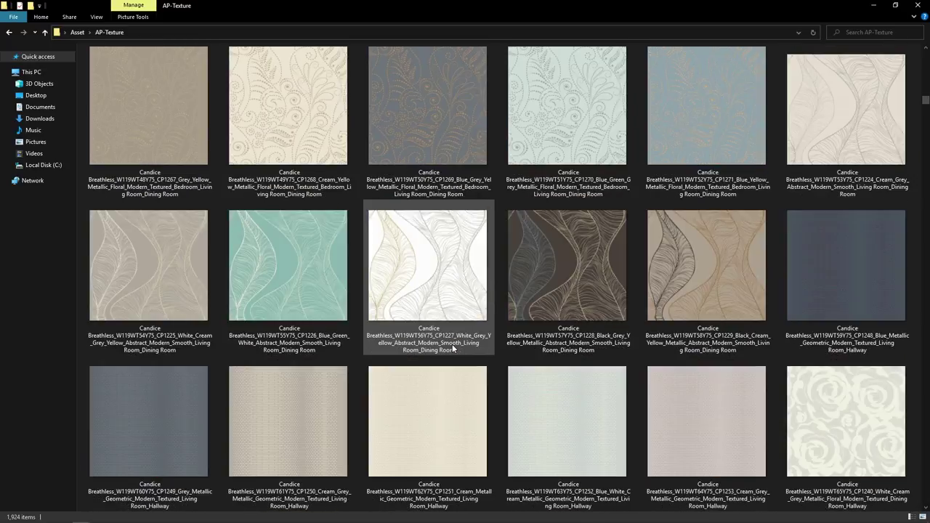
pyautogui.scroll(-5, 453, 350)
pyautogui.scroll(-5, 454, 349)
pyautogui.scroll(-5, 452, 349)
pyautogui.scroll(5, 452, 347)
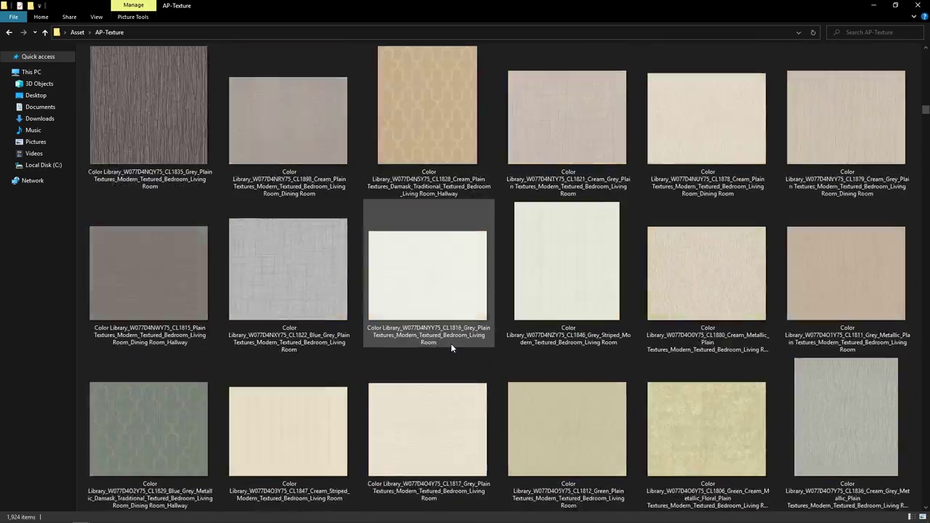
pyautogui.scroll(5, 451, 347)
pyautogui.scroll(5, 451, 346)
pyautogui.scroll(5, 452, 349)
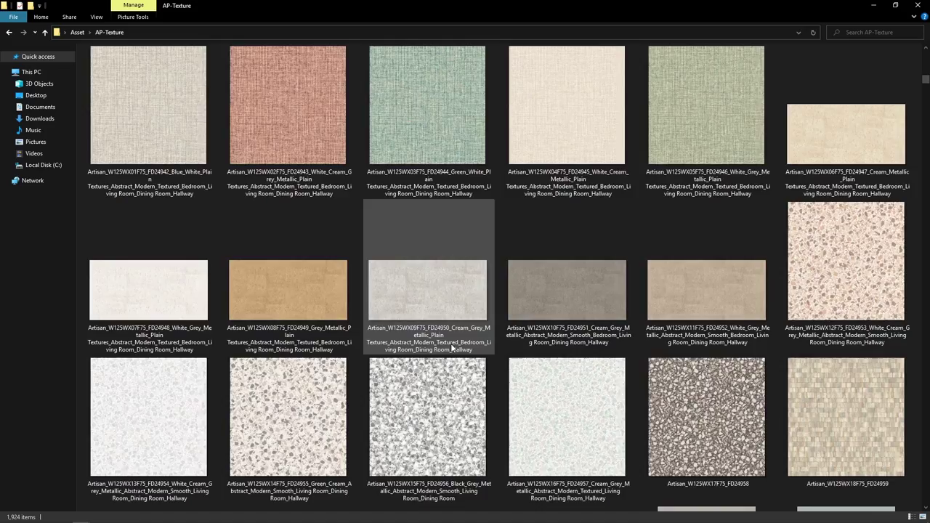
pyautogui.scroll(5, 452, 349)
pyautogui.scroll(5, 452, 349)
pyautogui.scroll(5, 452, 349)
pyautogui.scroll(5, 452, 349)
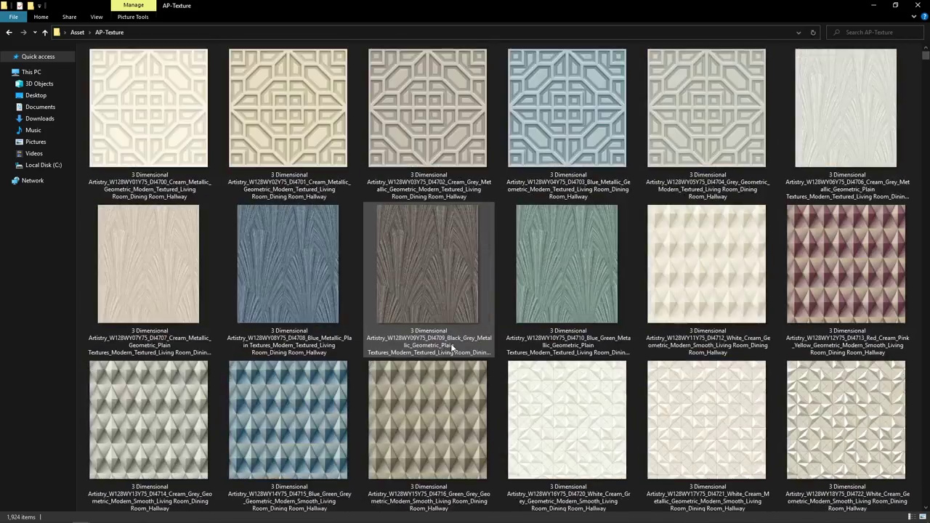
pyautogui.scroll(-2, 452, 349)
pyautogui.scroll(-5, 452, 349)
pyautogui.scroll(-5, 452, 349)
pyautogui.scroll(-5, 453, 349)
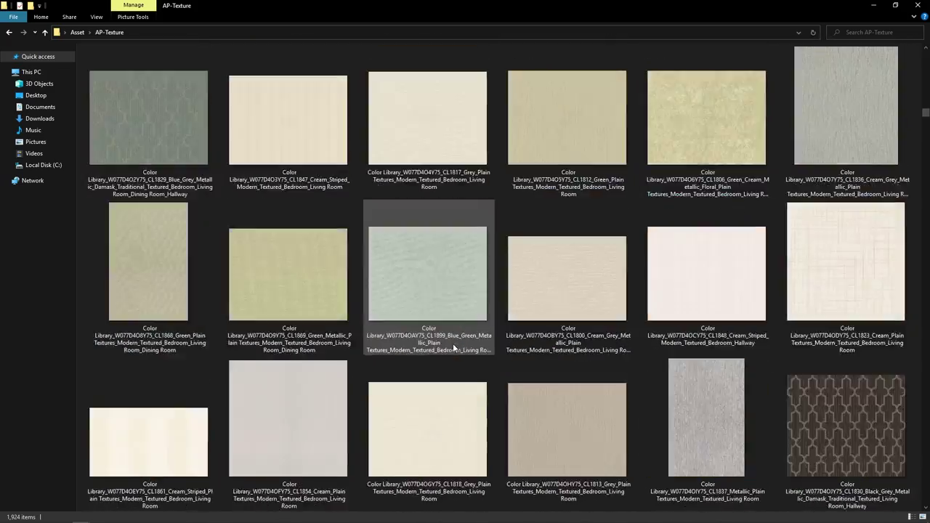
pyautogui.scroll(-5, 453, 343)
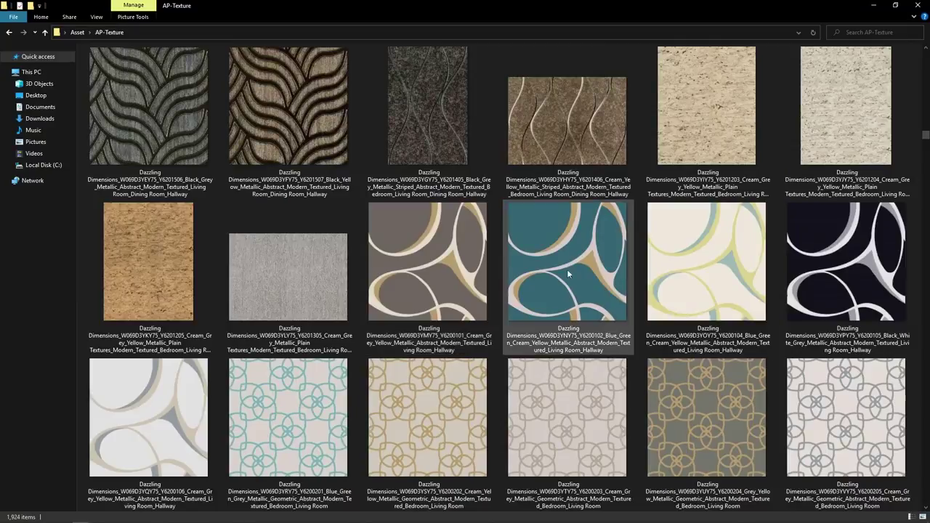
pyautogui.scroll(-5, 550, 249)
pyautogui.scroll(-5, 549, 249)
pyautogui.scroll(-5, 549, 250)
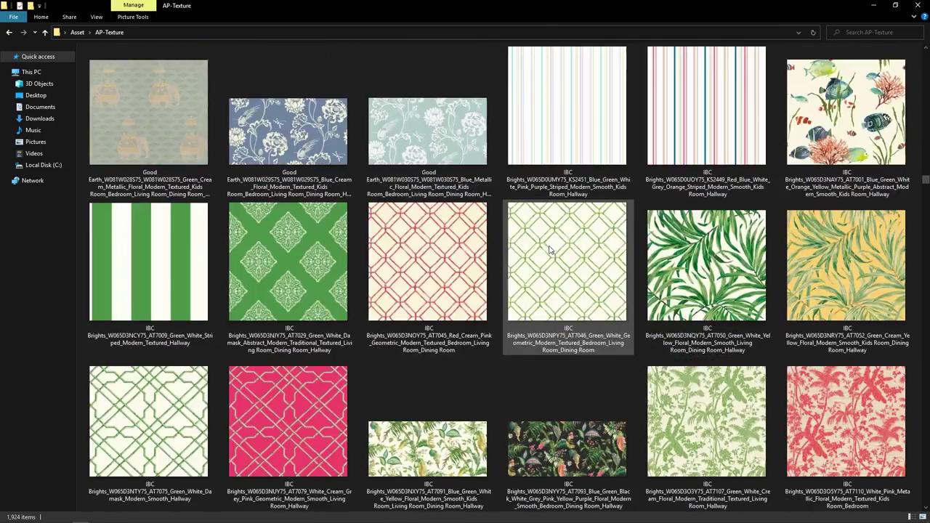
pyautogui.scroll(-5, 549, 250)
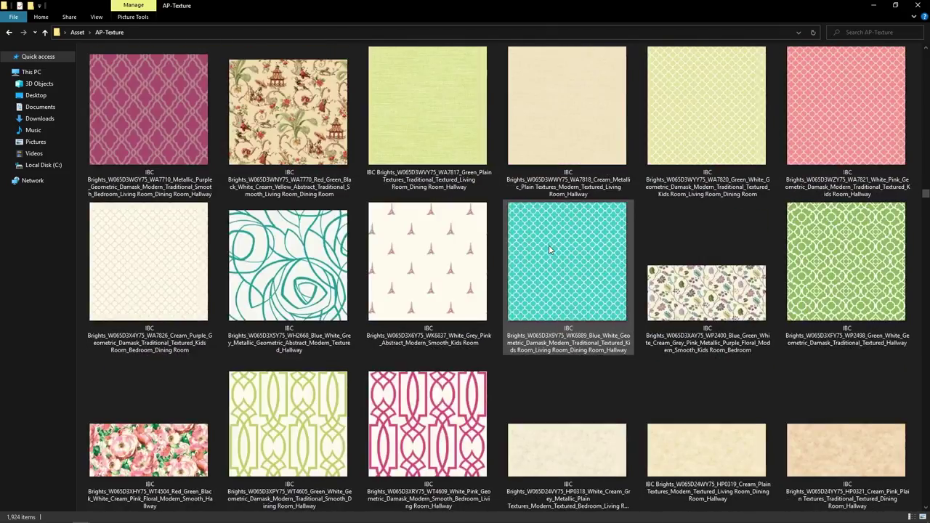
pyautogui.click(326, 160)
pyautogui.scroll(-5, 326, 160)
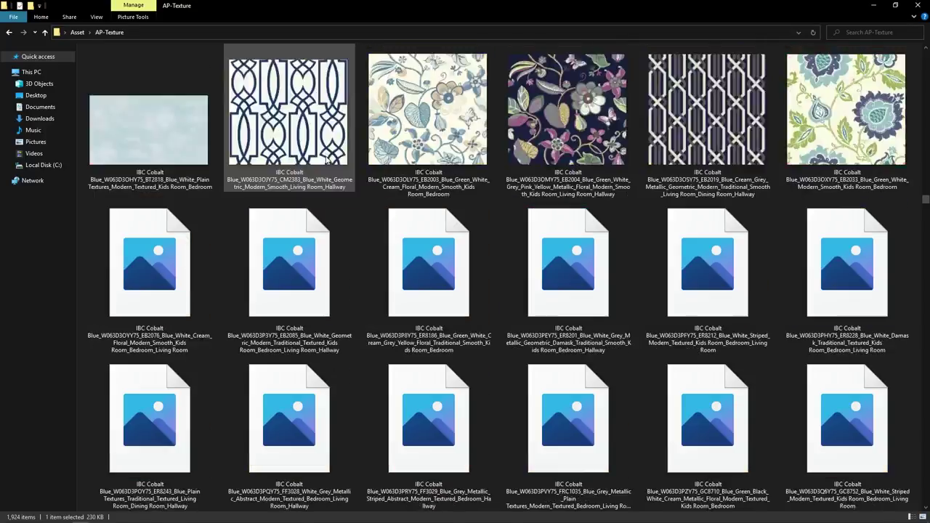
pyautogui.scroll(-5, 325, 160)
pyautogui.click(451, 265)
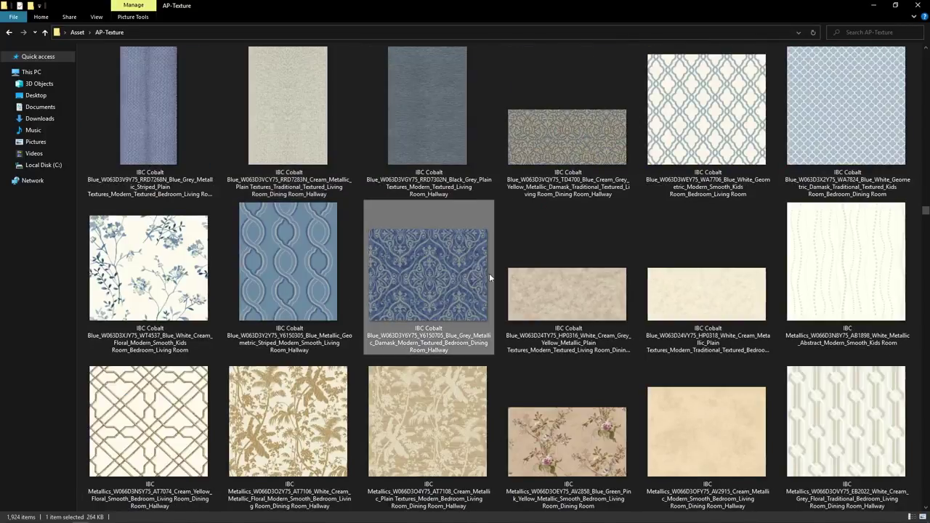
# Open the damask texture with Adobe Photoshop 2020 via Open with > Choose another app.
pyautogui.rightClick(423, 260)
pyautogui.moveTo(452, 360)
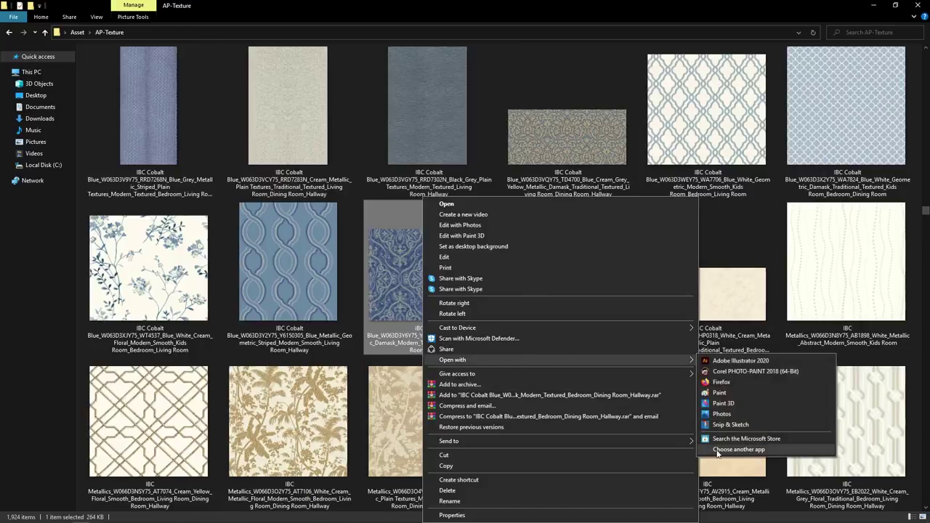
pyautogui.click(730, 449)
pyautogui.click(430, 337)
pyautogui.scroll(-2, 436, 284)
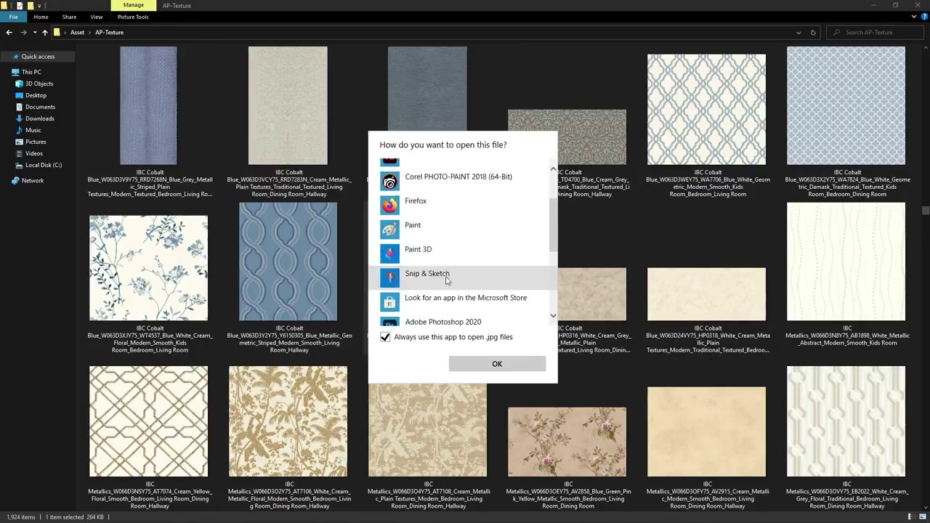
pyautogui.scroll(-2, 444, 282)
pyautogui.click(443, 208)
pyautogui.click(497, 363)
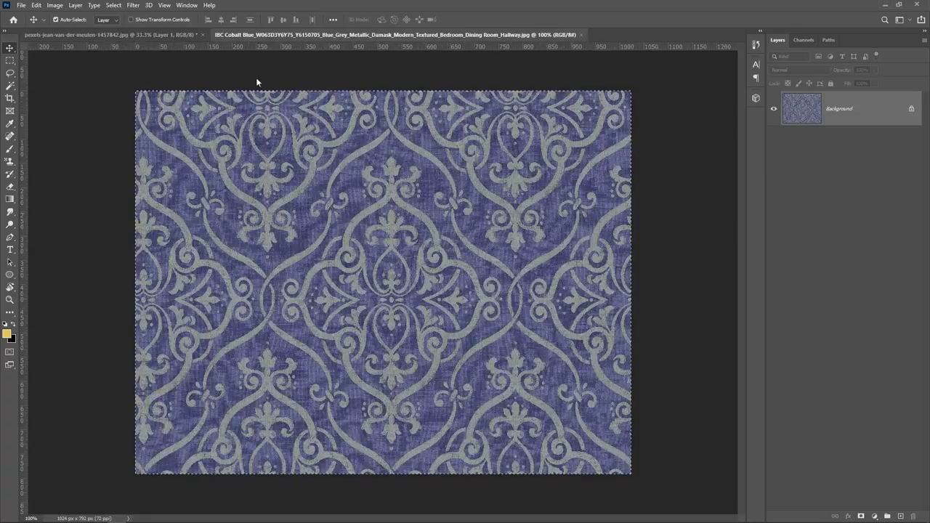
# Return to the living-room photo and choose the Perspective Crop Tool.
pyautogui.hotkey('ctrl', 'Tab')
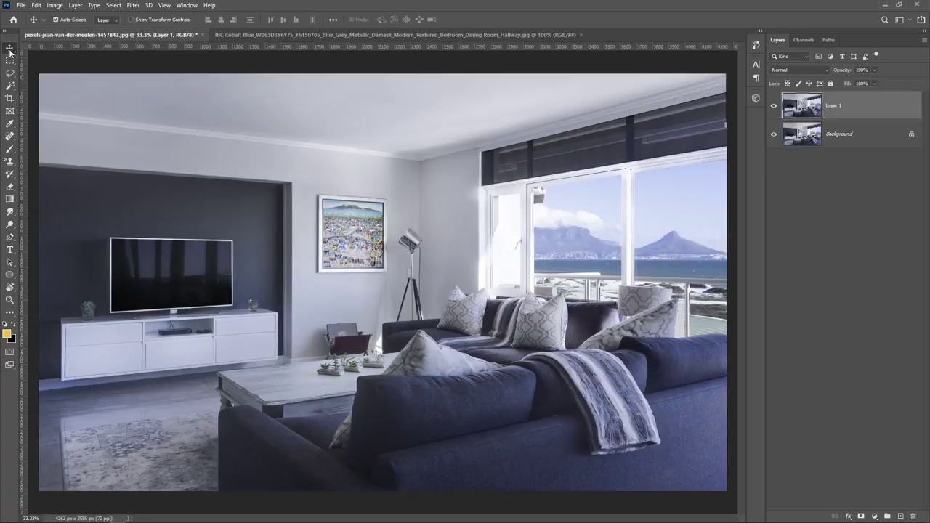
pyautogui.click(10, 99)
pyautogui.rightClick(10, 99)
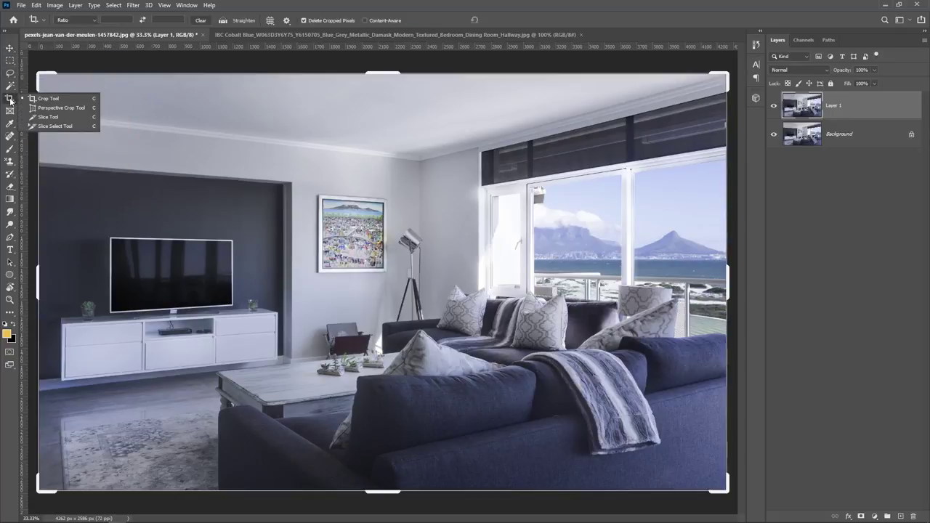
pyautogui.click(79, 108)
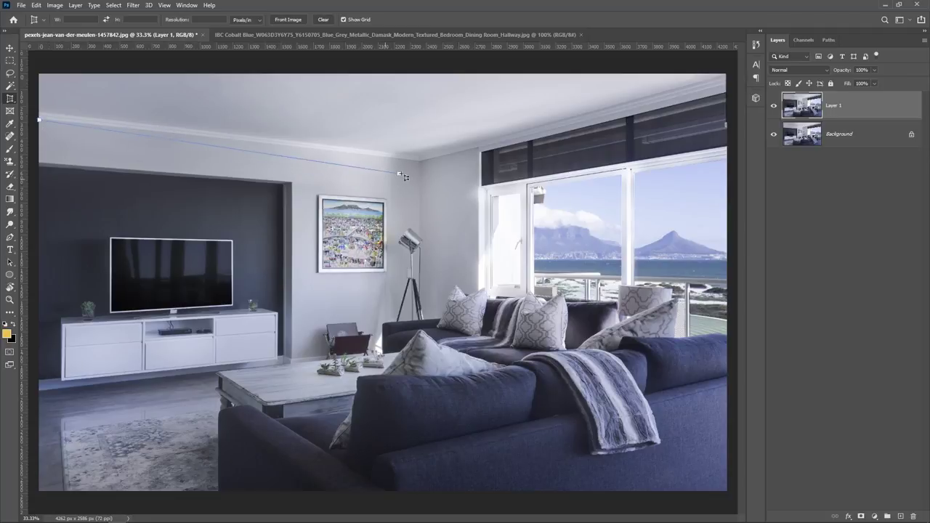
# Place the perspective crop corners around the back wall behind the TV.
pyautogui.click(421, 162)
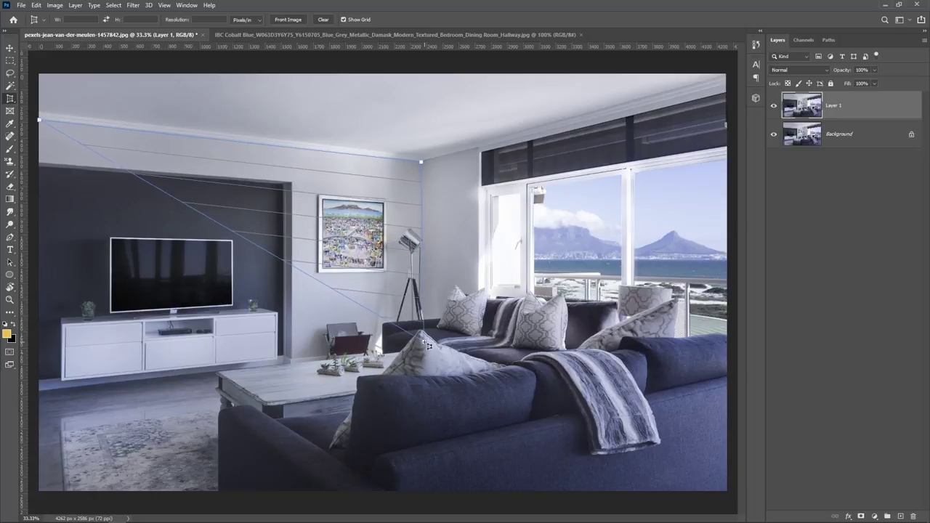
pyautogui.click(423, 339)
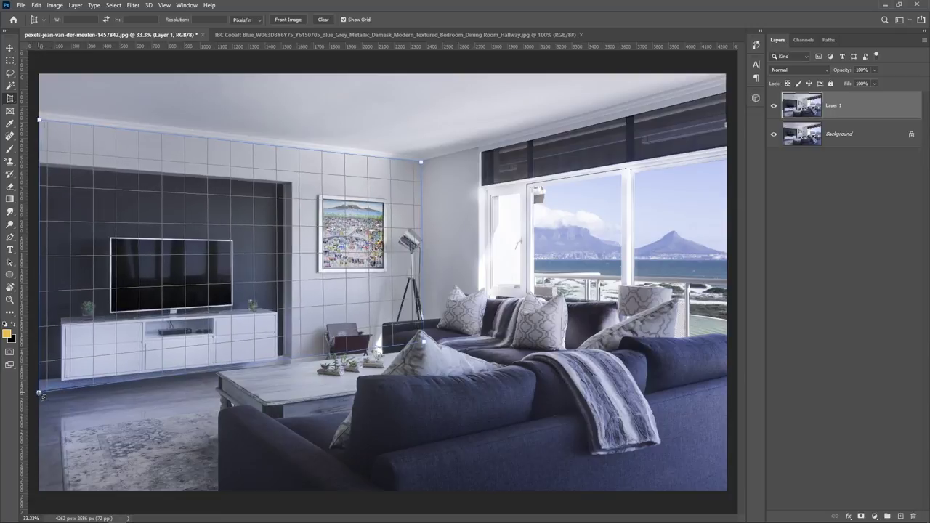
pyautogui.click(38, 392)
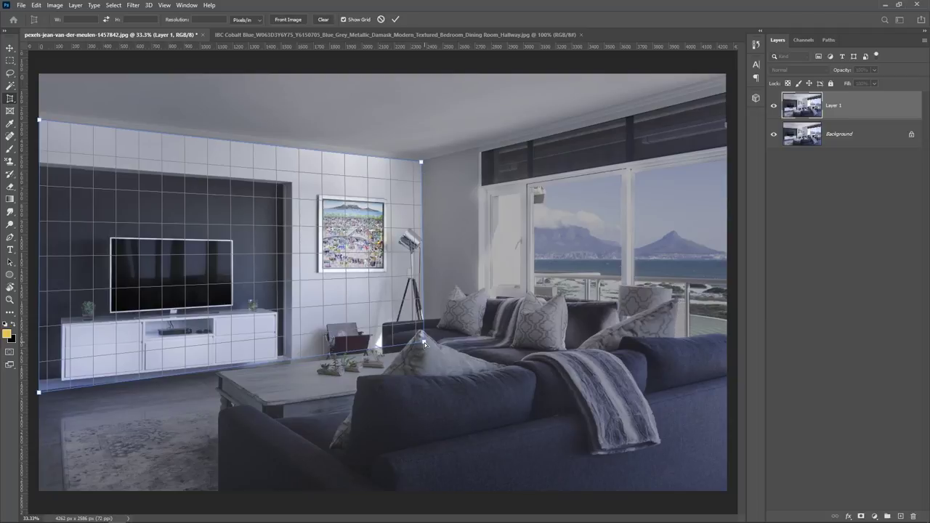
# Adjust the crop grid's bottom edge and lower-right corner to follow the back wall's base.
pyautogui.moveTo(424, 342); pyautogui.dragTo(424, 345)
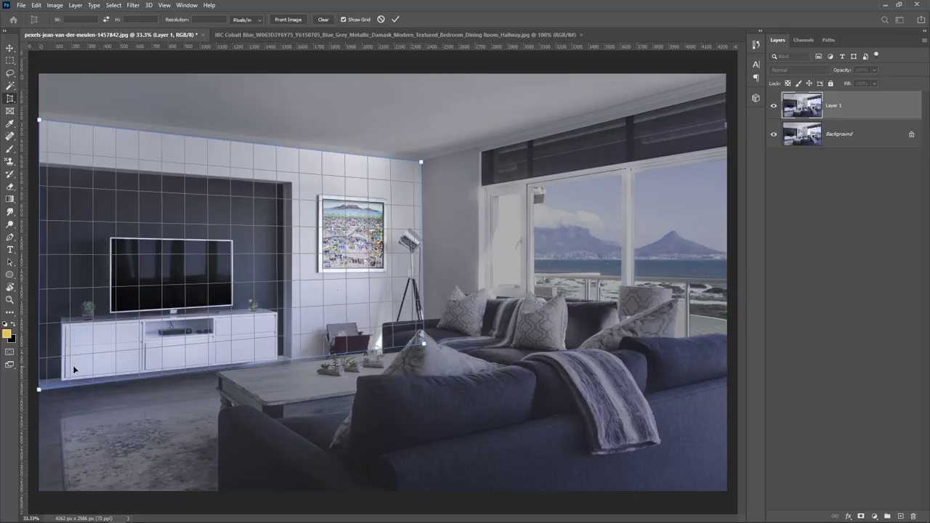
pyautogui.scroll(2, 357, 281)
pyautogui.scroll(3, 358, 283)
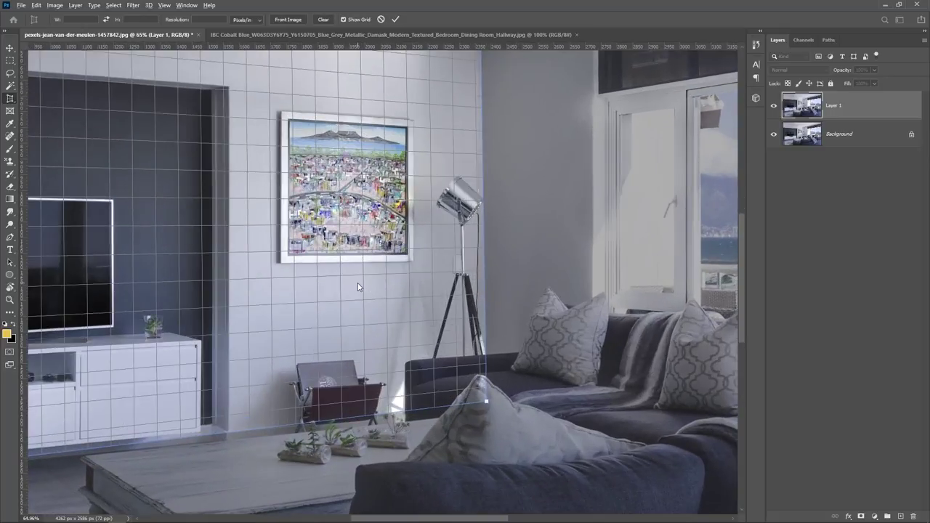
pyautogui.scroll(1, 409, 343)
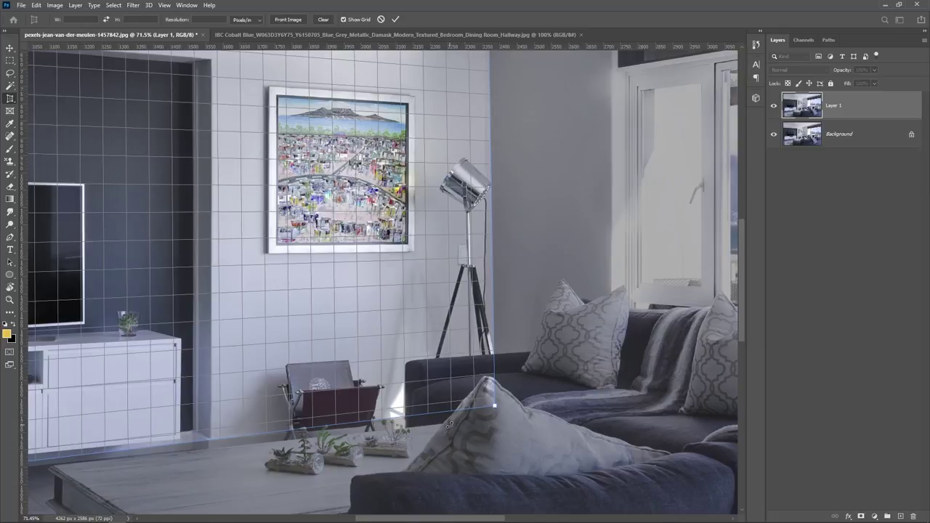
pyautogui.moveTo(496, 410)
pyautogui.mouseDown()
pyautogui.moveTo(429, 401)
pyautogui.moveTo(488, 406)
pyautogui.mouseUp()
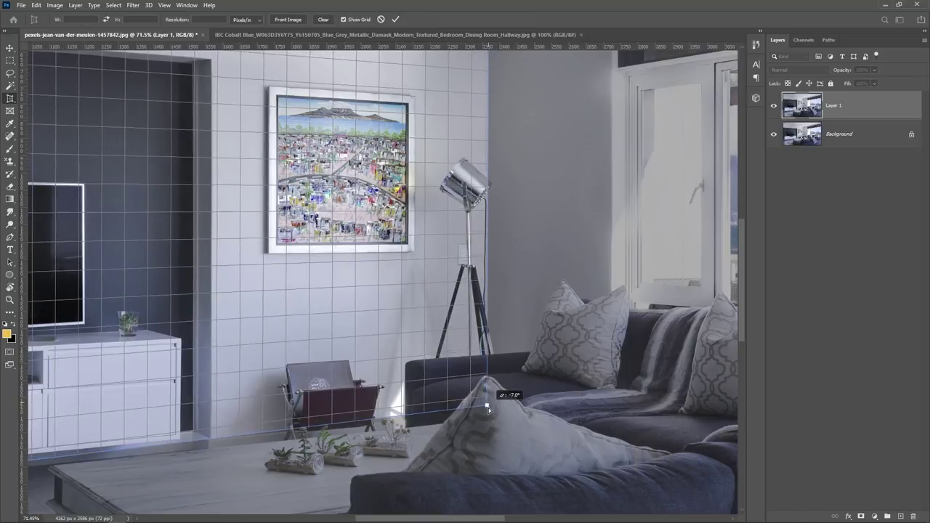
pyautogui.moveTo(488, 405); pyautogui.dragTo(488, 408)
pyautogui.hotkey('ctrl', '0')
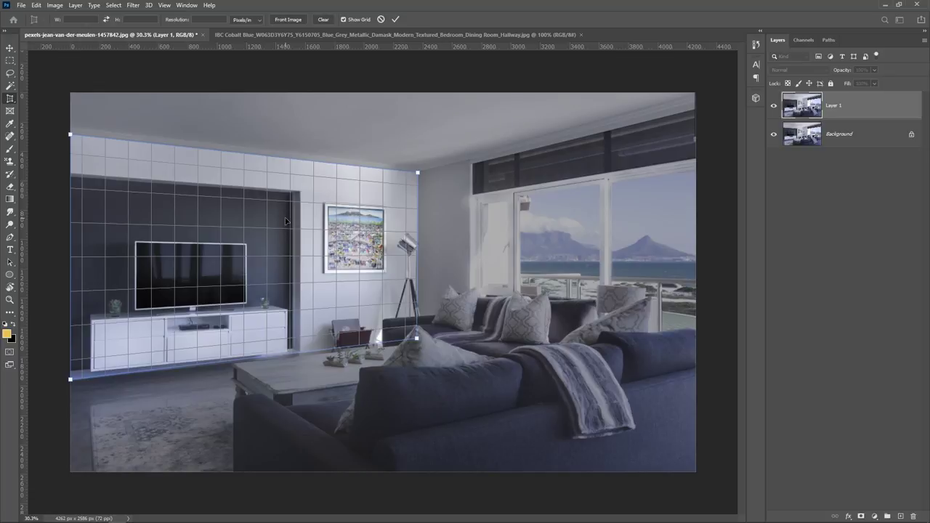
# Apply the perspective crop, copy the flattened wall, undo the crop and paste it as Layer 2.
pyautogui.click(396, 20)
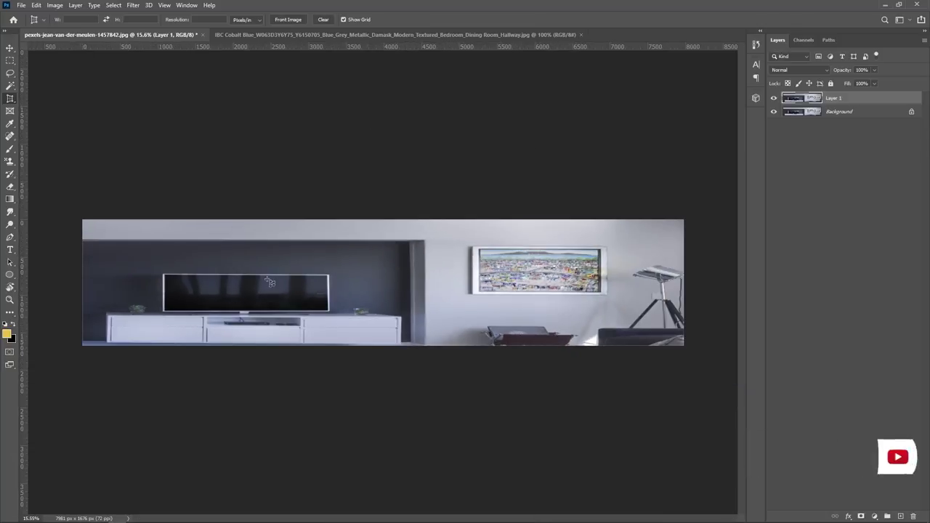
pyautogui.click(10, 48)
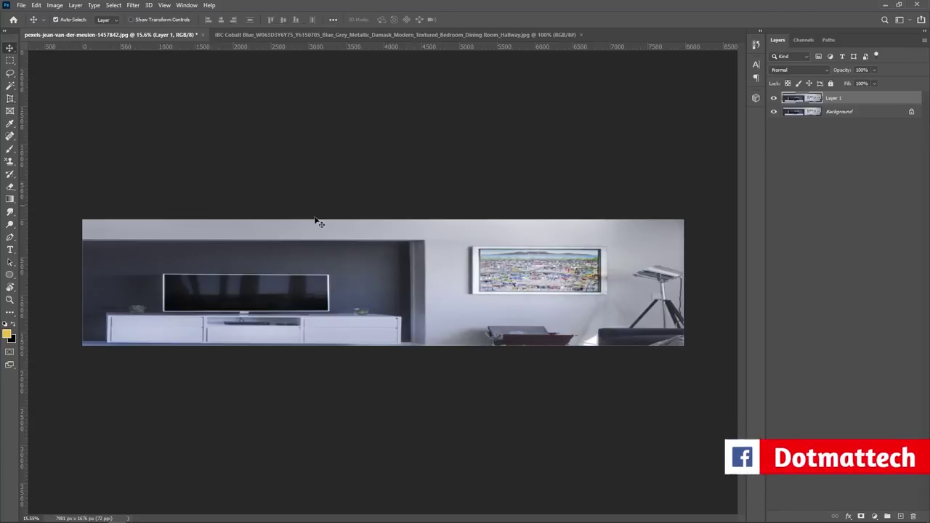
pyautogui.hotkey('ctrl', 'a')
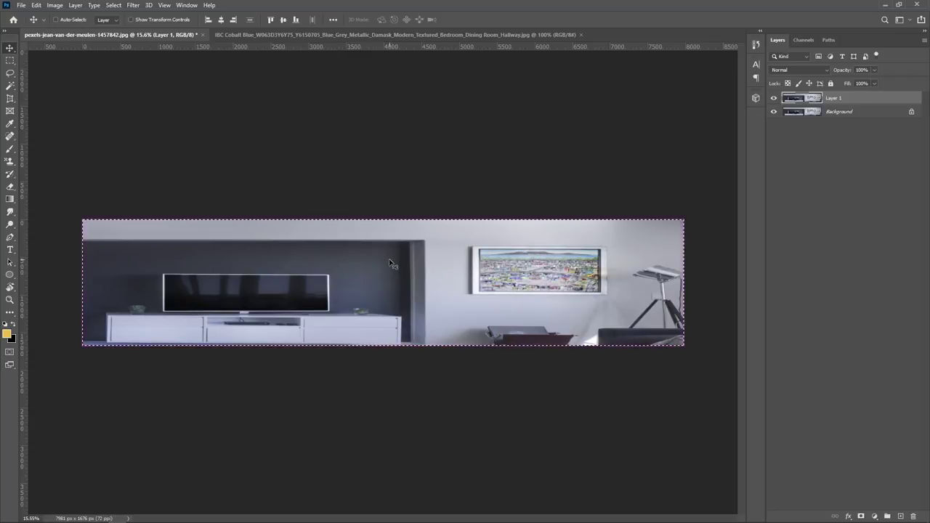
pyautogui.hotkey('ctrl', 'd')
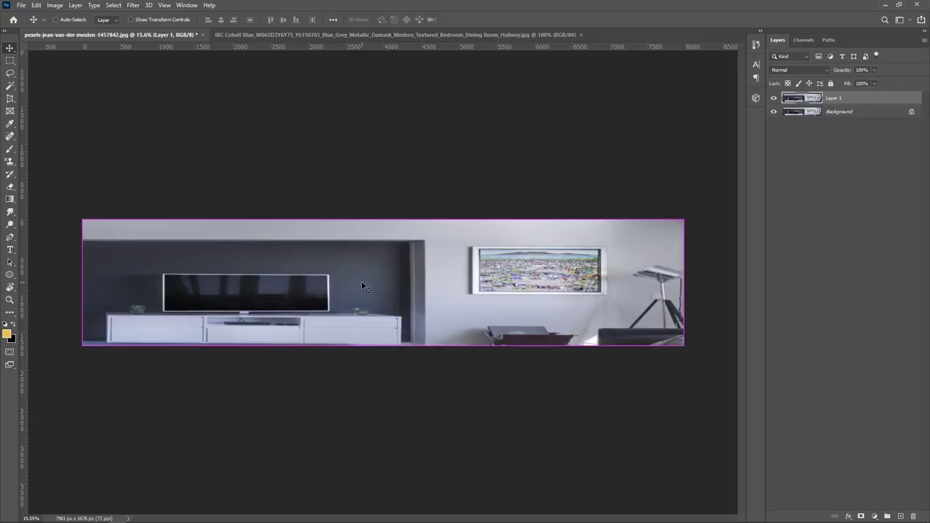
pyautogui.hotkey('ctrl', 'z')
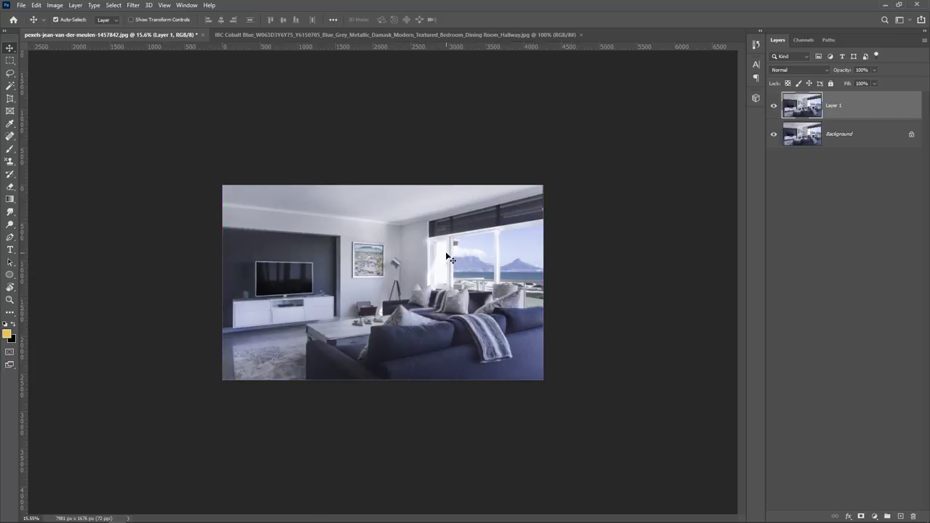
pyautogui.hotkey('ctrl', 'v')
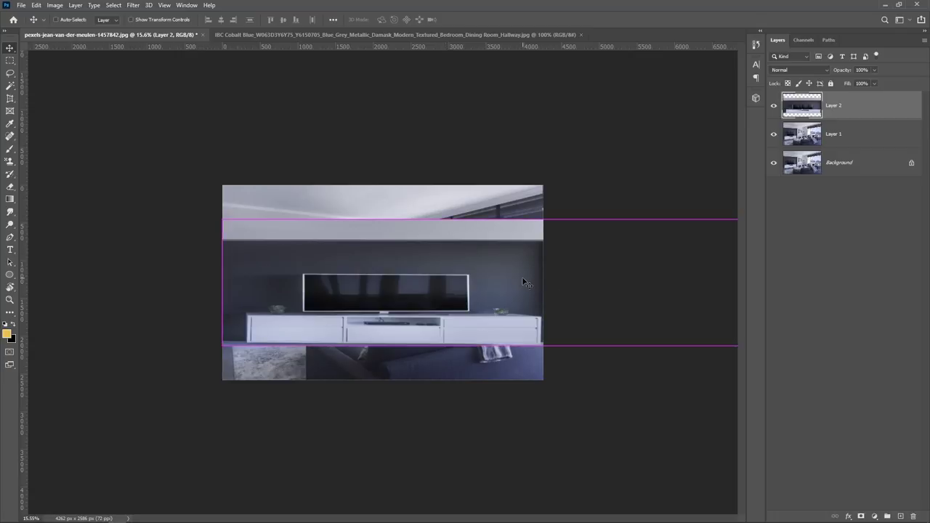
# Scale the pasted wall strip to about 37% and move it over the room's centre.
pyautogui.hotkey('ctrl', 't')
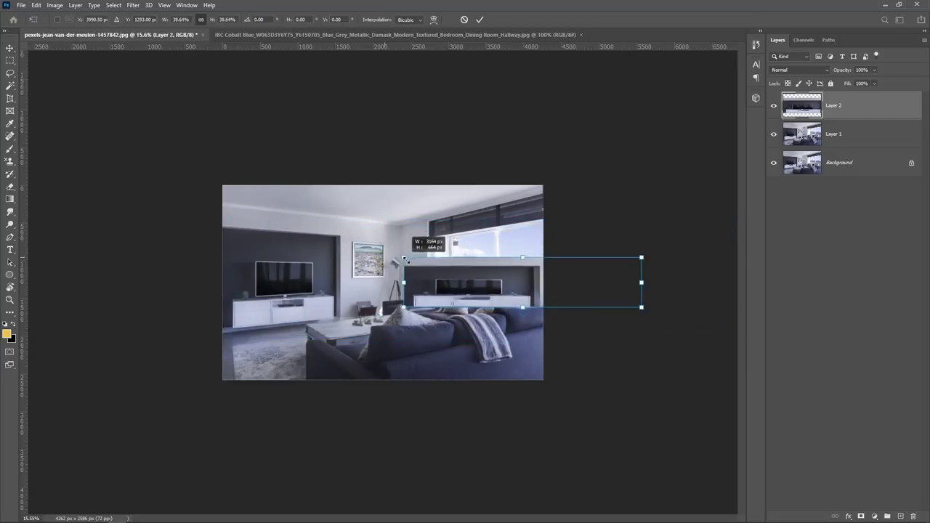
pyautogui.moveTo(223, 220); pyautogui.dragTo(413, 260)
pyautogui.moveTo(517, 282)
pyautogui.mouseDown()
pyautogui.moveTo(372, 276)
pyautogui.moveTo(399, 285)
pyautogui.mouseUp()
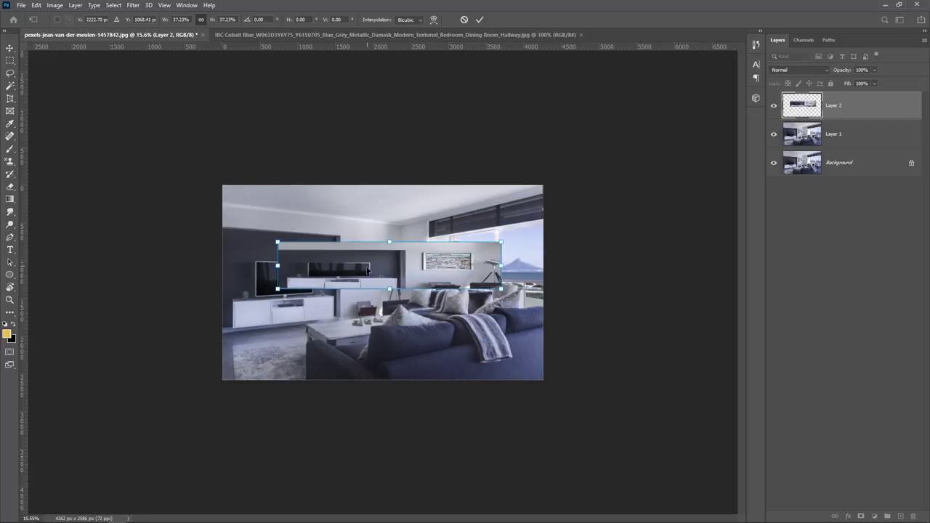
pyautogui.scroll(3, 383, 281)
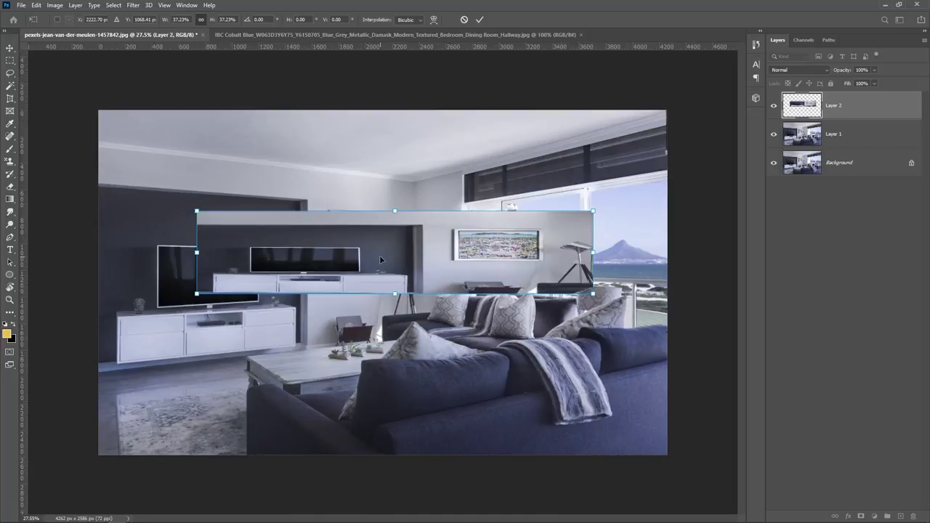
pyautogui.press('Return')
pyautogui.moveTo(407, 218); pyautogui.dragTo(407, 253)
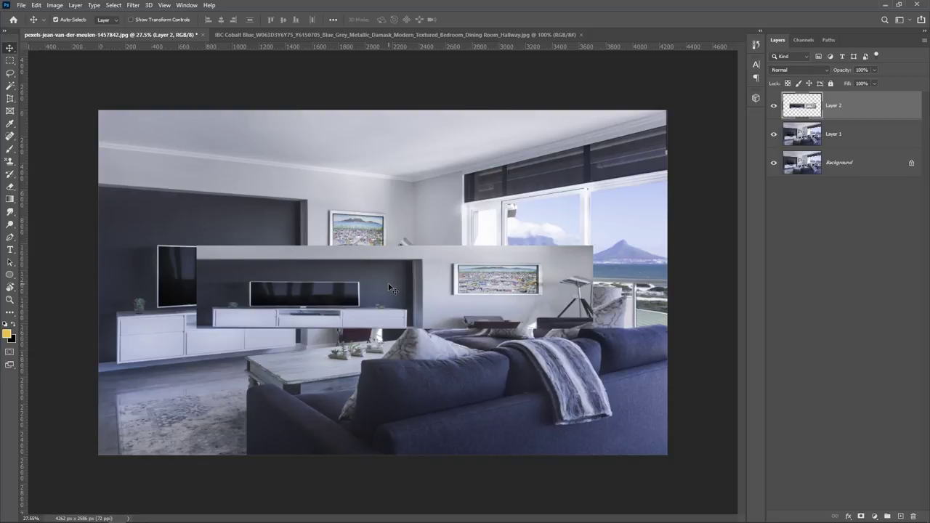
# Convert Layer 2 to a smart object and shift it lower over the TV wall.
pyautogui.rightClick(845, 111)
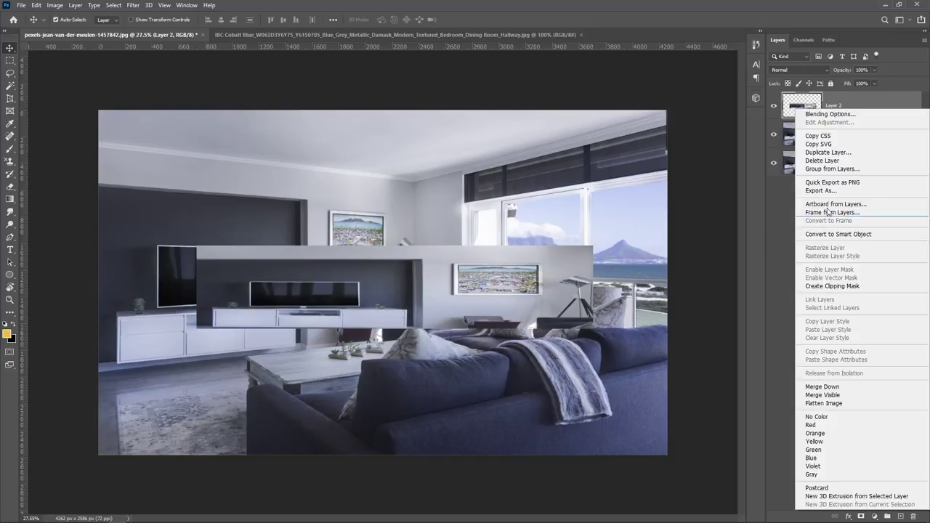
pyautogui.click(859, 234)
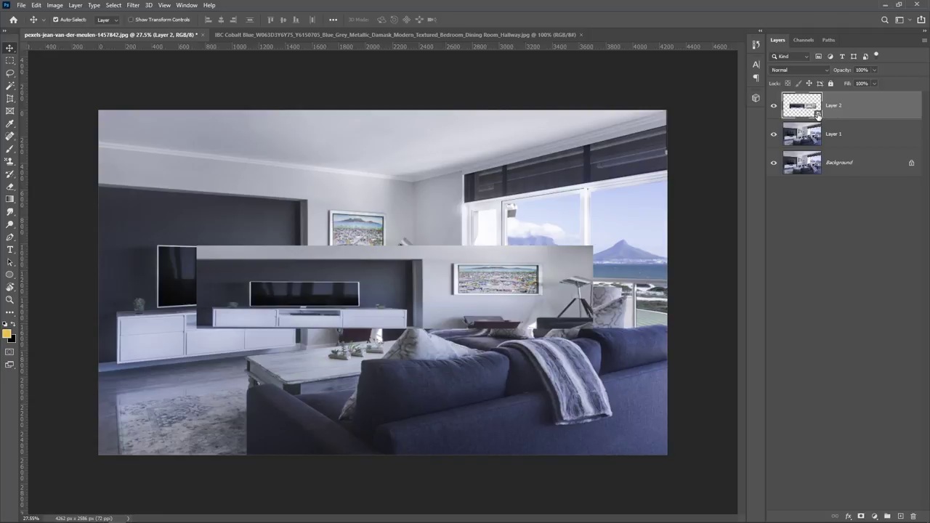
pyautogui.moveTo(362, 271); pyautogui.dragTo(376, 313)
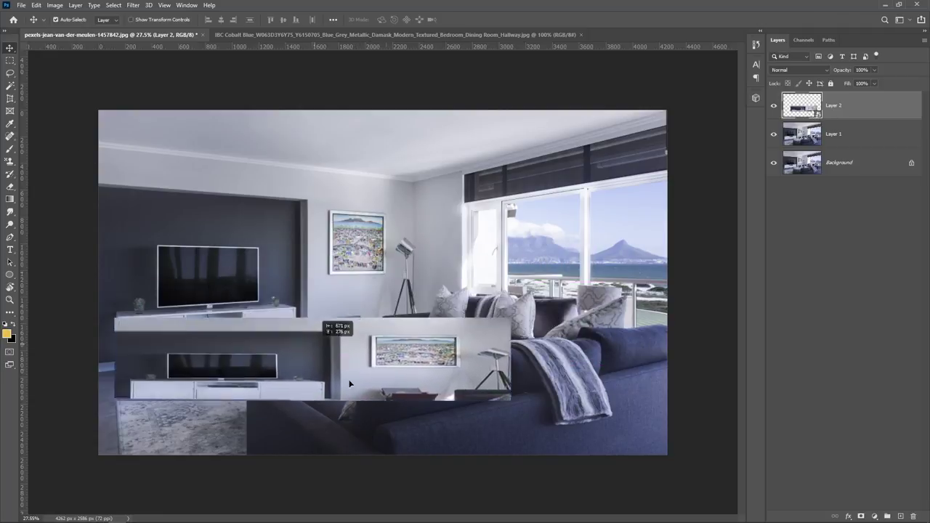
pyautogui.hotkey('ctrl', 't')
# Switch the transform to Distort and drag the strip's corners roughly onto the TV wall's corners.
pyautogui.rightClick(378, 316)
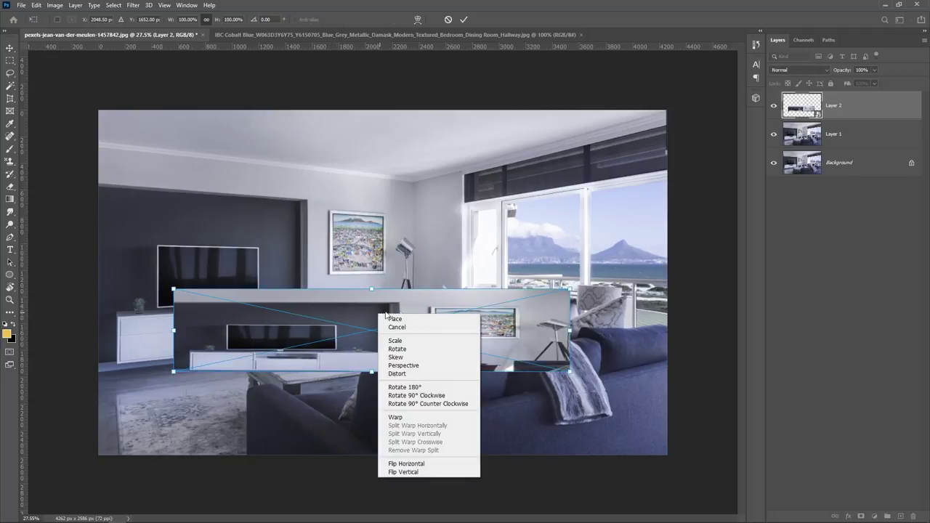
pyautogui.click(407, 373)
pyautogui.moveTo(529, 314); pyautogui.dragTo(368, 258)
pyautogui.moveTo(409, 233); pyautogui.dragTo(412, 183)
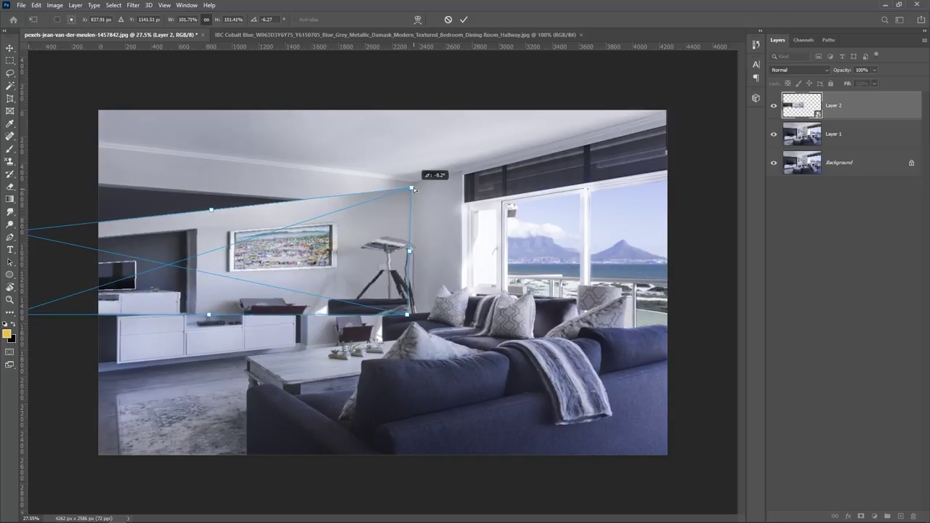
pyautogui.moveTo(407, 316); pyautogui.dragTo(417, 336)
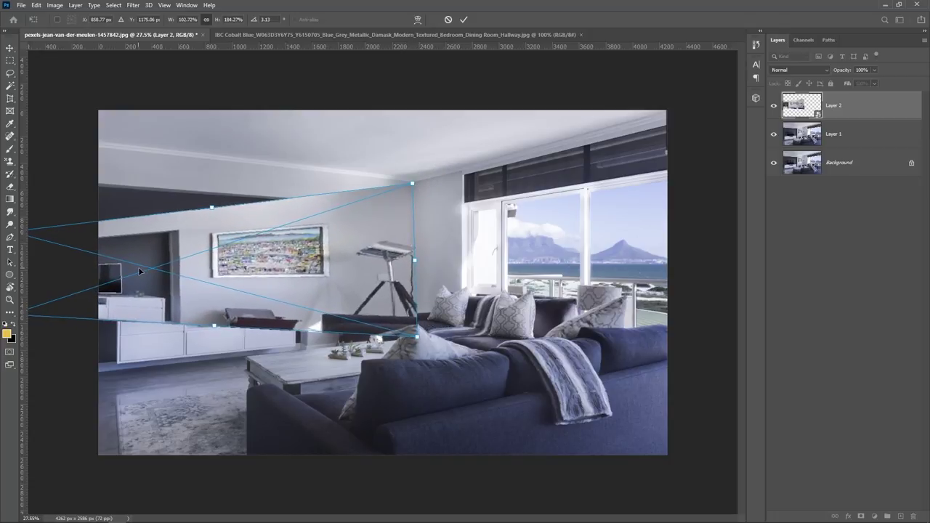
pyautogui.scroll(3, 116, 258)
pyautogui.moveTo(177, 281); pyautogui.dragTo(330, 136)
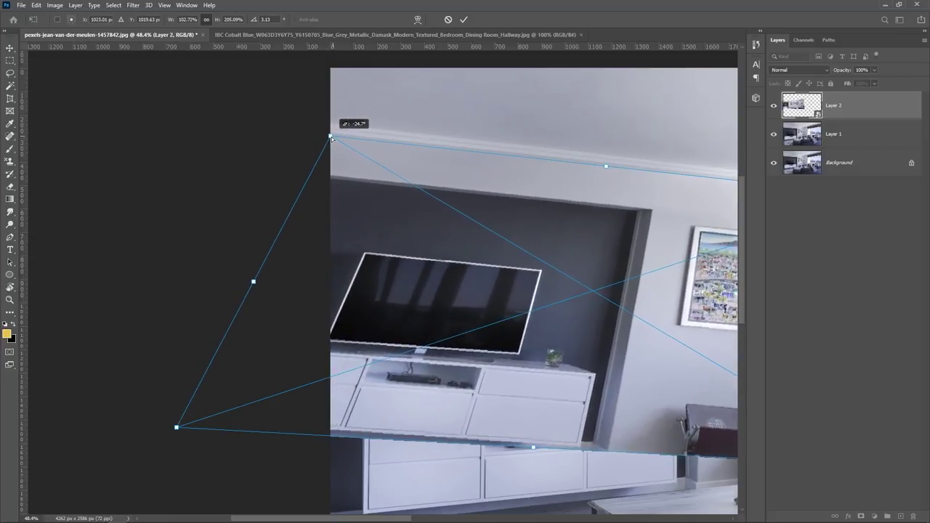
pyautogui.moveTo(315, 297); pyautogui.dragTo(228, 194)
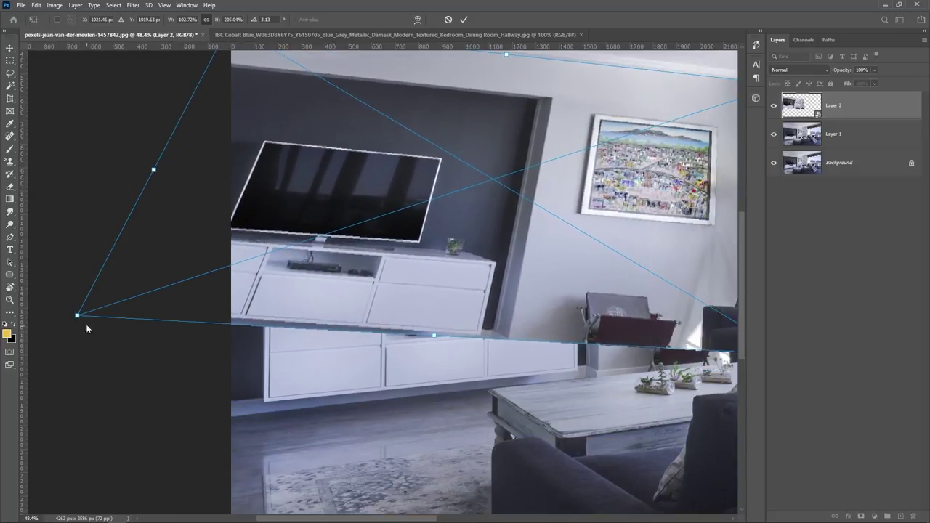
pyautogui.moveTo(78, 317); pyautogui.dragTo(230, 412)
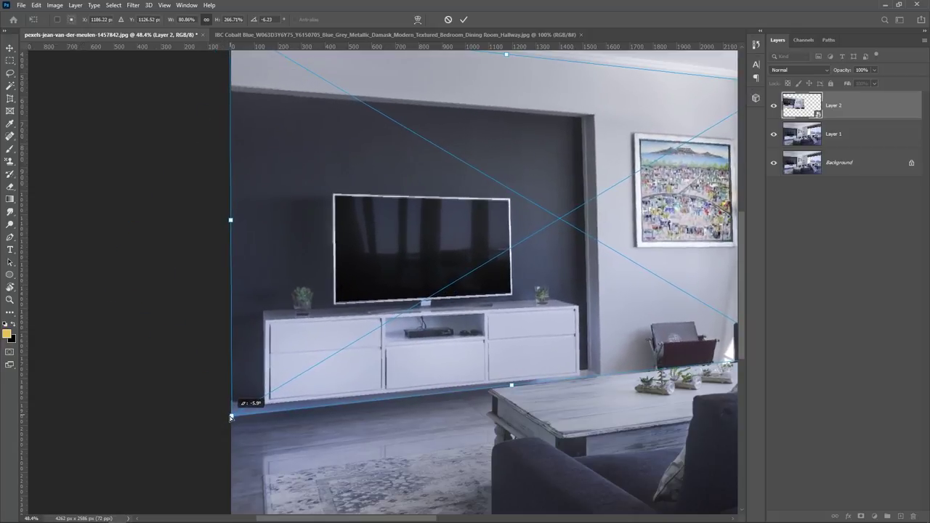
# Fine-tune the top-right and bottom-right corners onto the wall and commit the distortion.
pyautogui.scroll(5, 411, 229)
pyautogui.moveTo(410, 252); pyautogui.dragTo(424, 245)
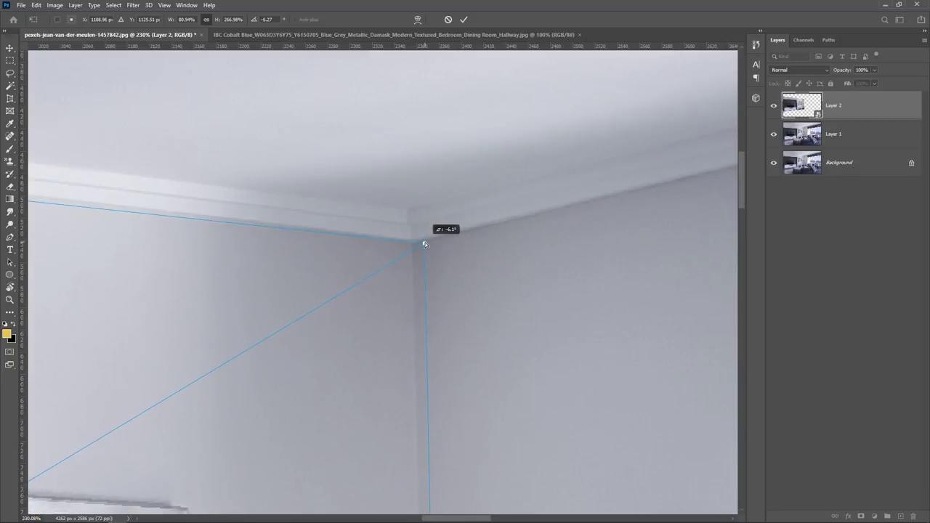
pyautogui.moveTo(425, 245); pyautogui.dragTo(413, 245)
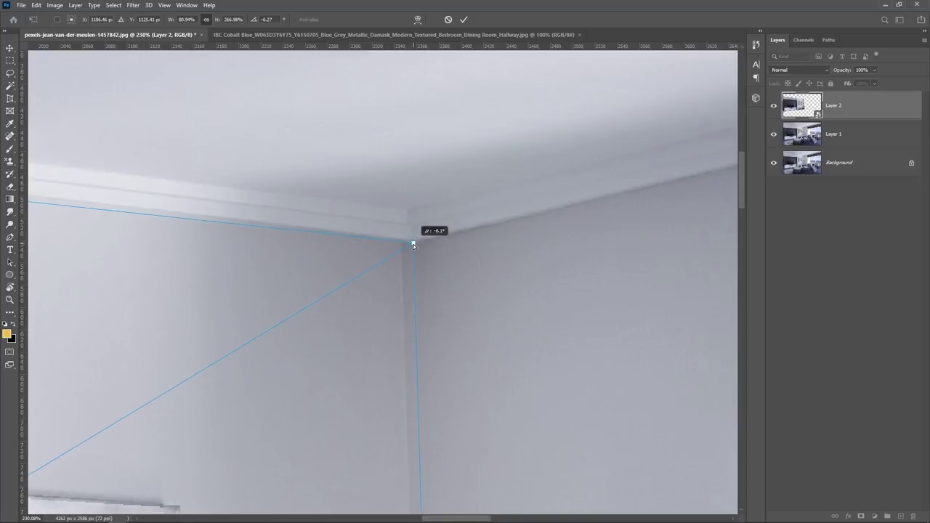
pyautogui.scroll(-5, 426, 371)
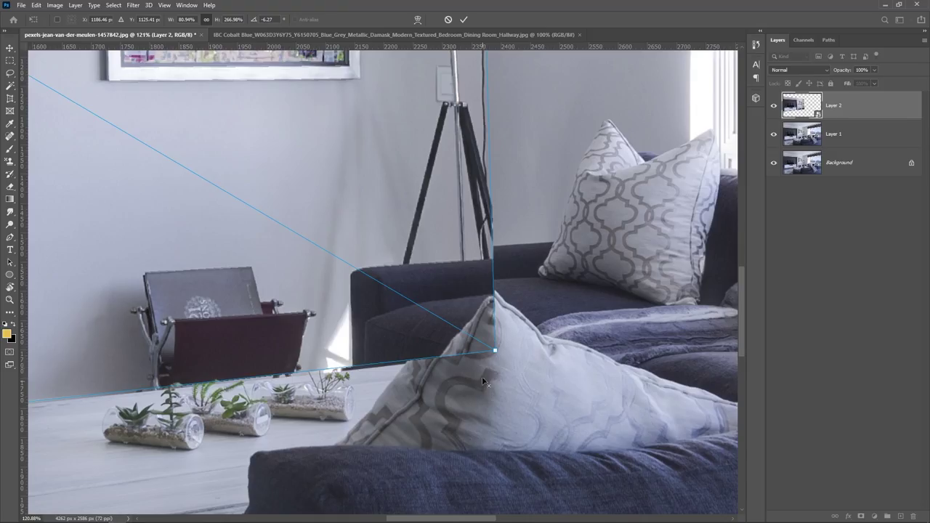
pyautogui.moveTo(492, 353); pyautogui.dragTo(495, 350)
pyautogui.scroll(-2, 501, 437)
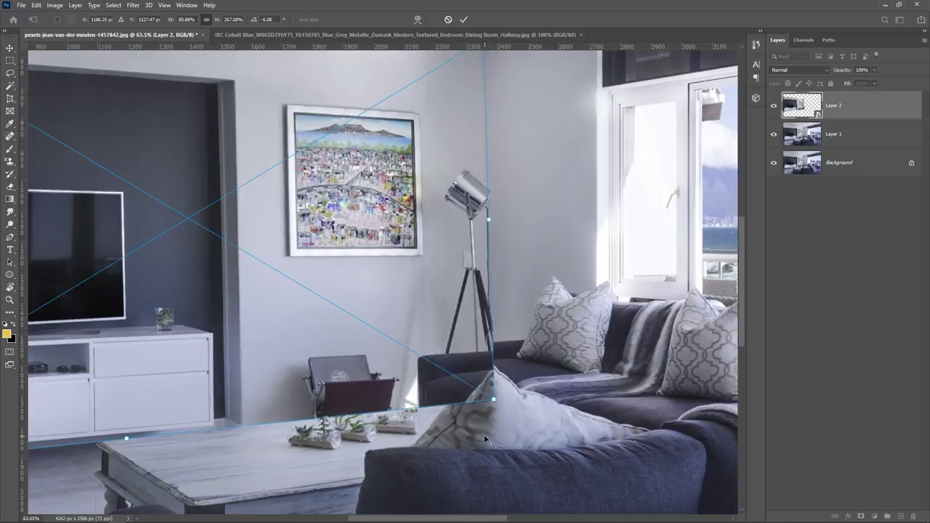
pyautogui.scroll(-2, 474, 440)
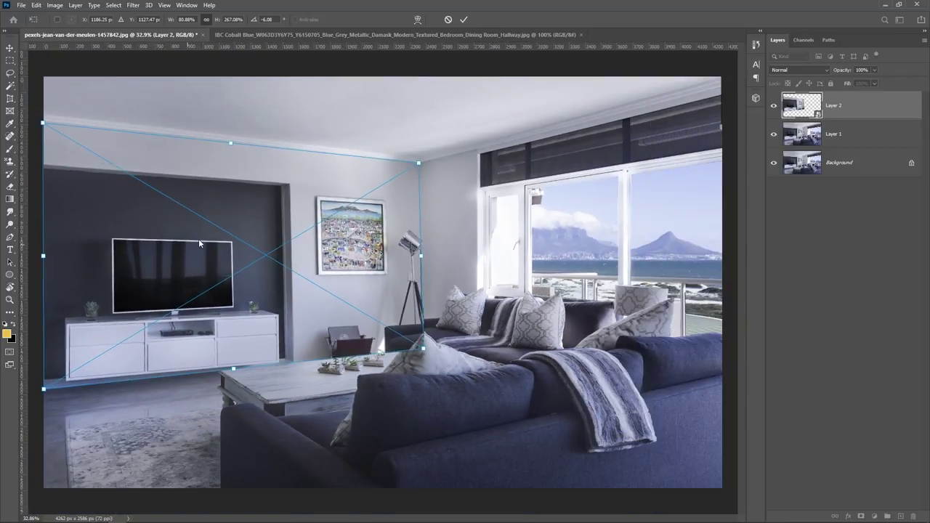
pyautogui.hotkey('alt', 'space')
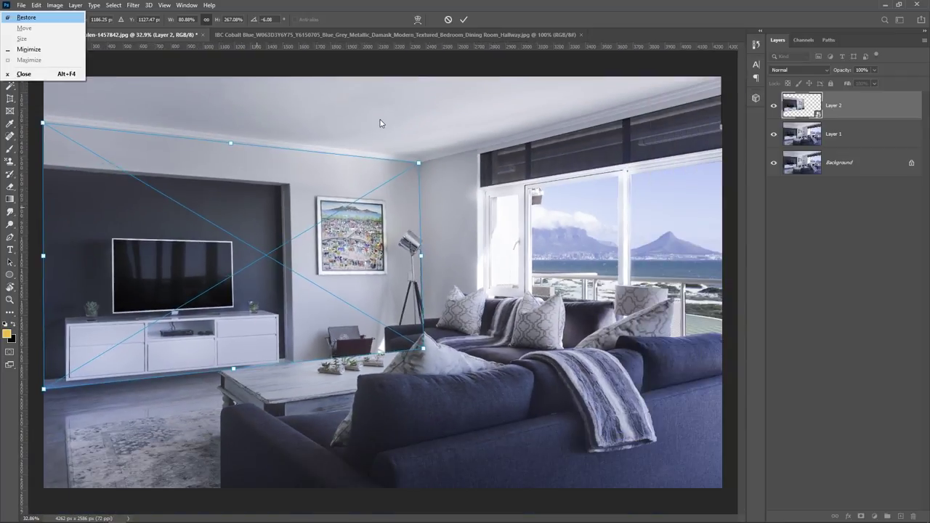
pyautogui.press('Escape')
pyautogui.press('Return')
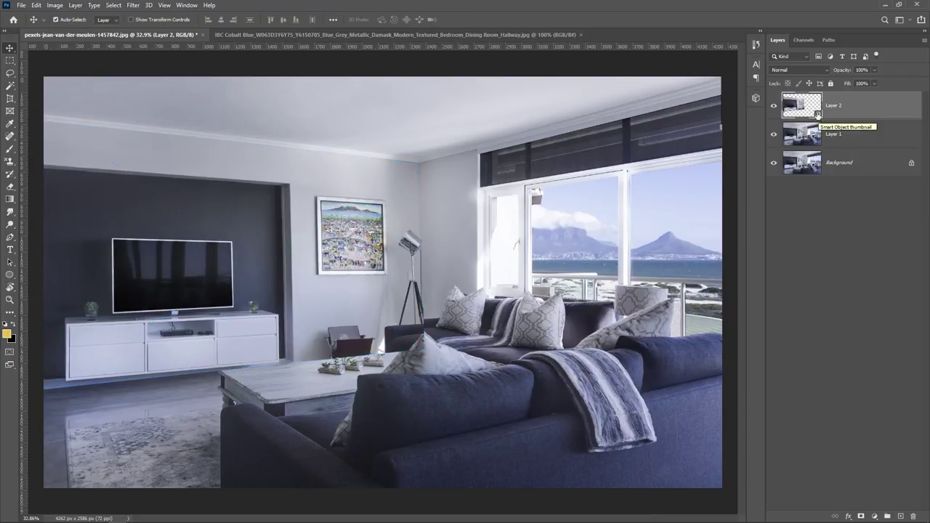
# Open Layer 2's smart object contents, bring in the damask texture and narrow it slightly.
pyautogui.doubleClick(802, 105)
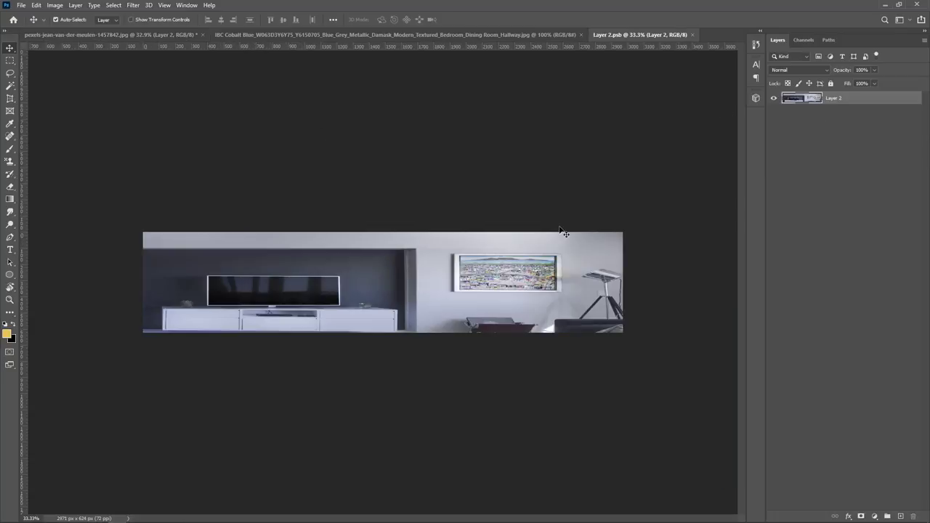
pyautogui.hotkey('ctrl', 'shift', 'Tab')
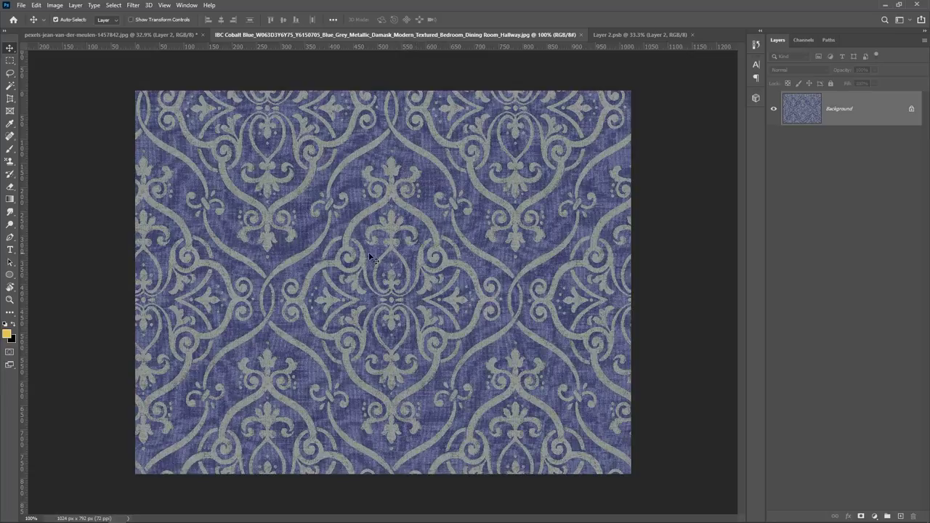
pyautogui.moveTo(342, 252)
pyautogui.mouseDown()
pyautogui.moveTo(619, 43)
pyautogui.moveTo(420, 283)
pyautogui.moveTo(264, 275)
pyautogui.mouseUp()
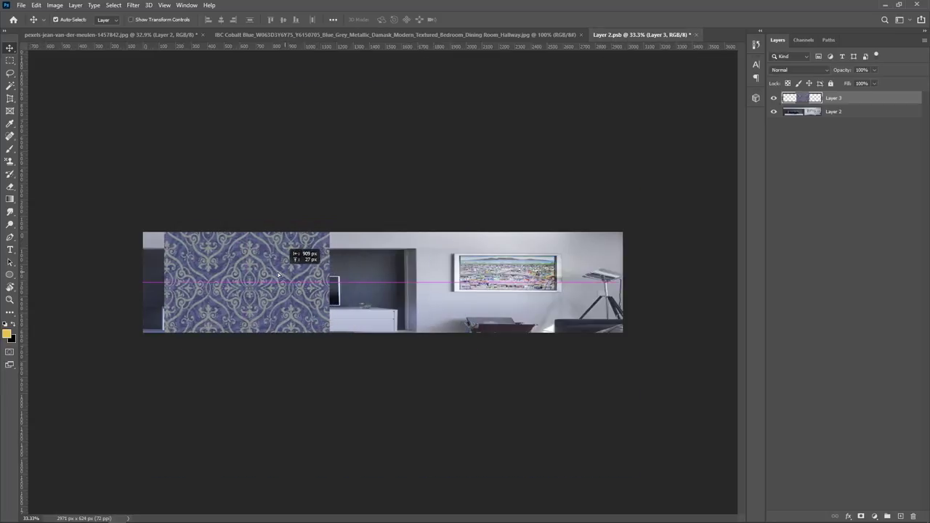
pyautogui.hotkey('ctrl', 't')
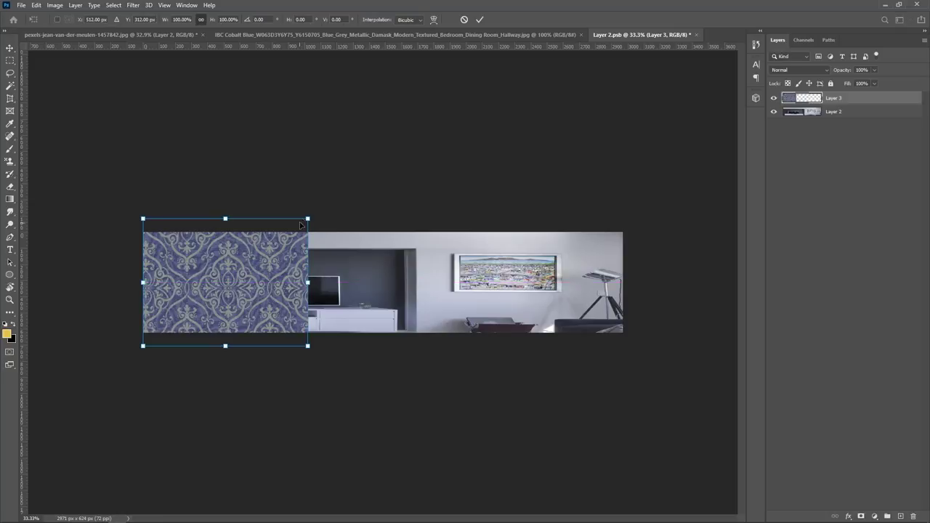
pyautogui.moveTo(308, 283); pyautogui.dragTo(273, 282)
pyautogui.press('Return')
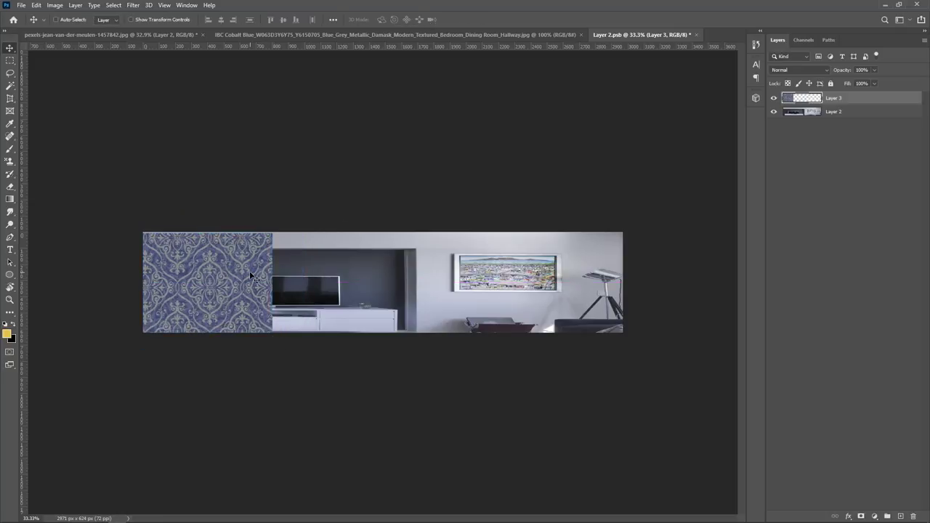
# Stretch the damask pattern to the strip's right edge and save the smart object.
pyautogui.hotkey('ctrl', 't')
pyautogui.scroll(2, 148, 260)
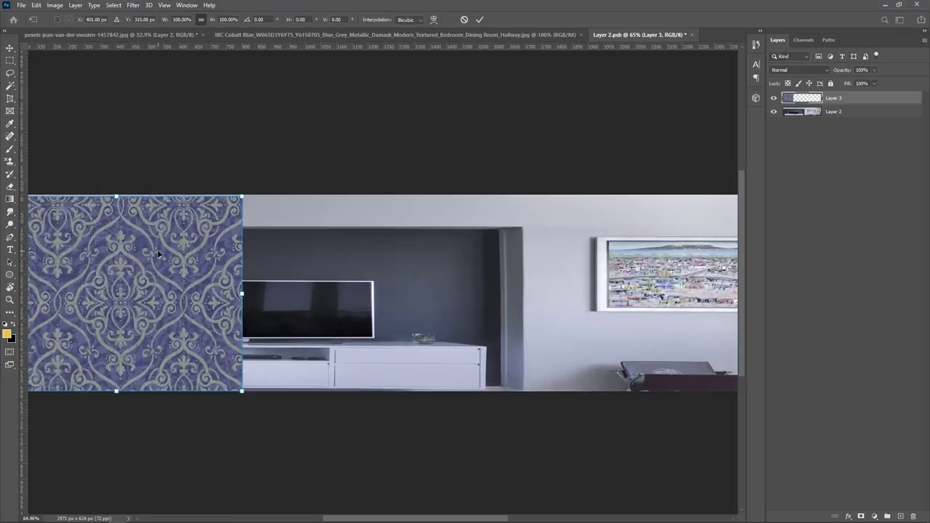
pyautogui.moveTo(240, 196); pyautogui.dragTo(243, 194)
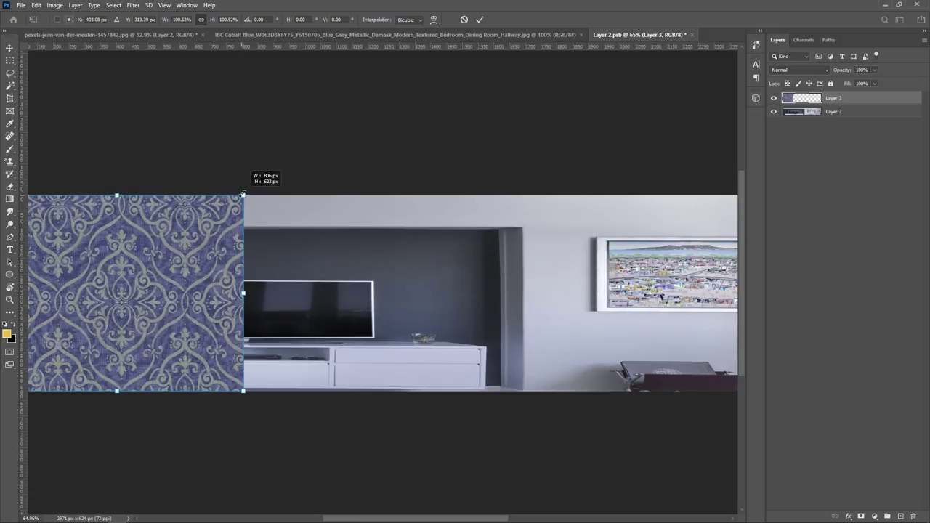
pyautogui.scroll(-2, 190, 298)
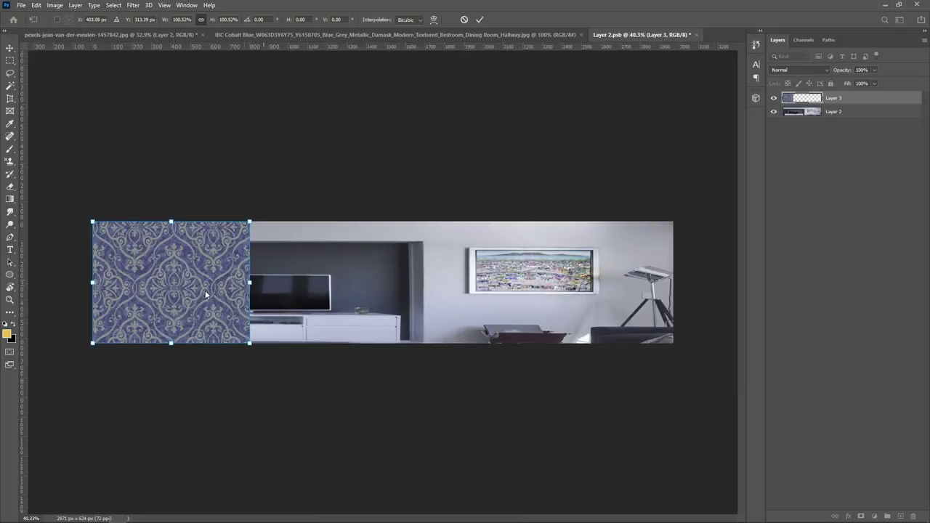
pyautogui.moveTo(250, 294); pyautogui.dragTo(675, 295)
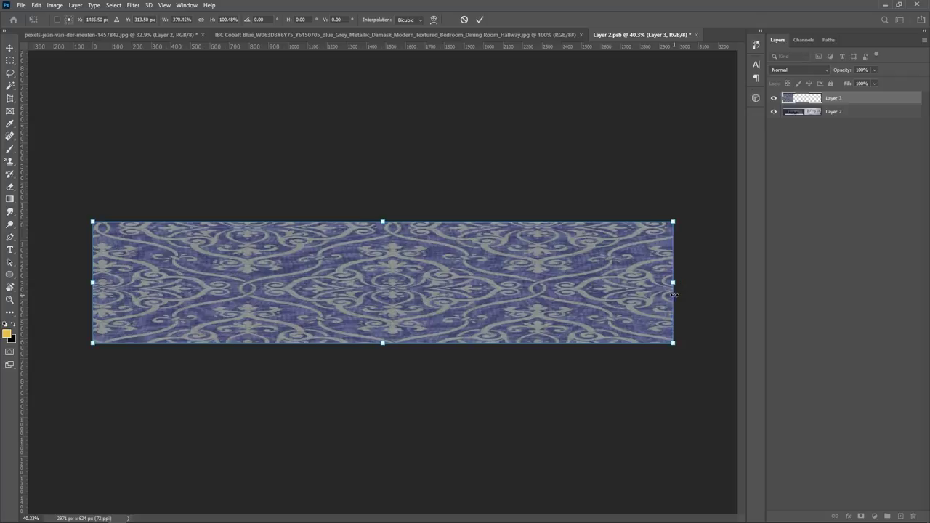
pyautogui.press('Return')
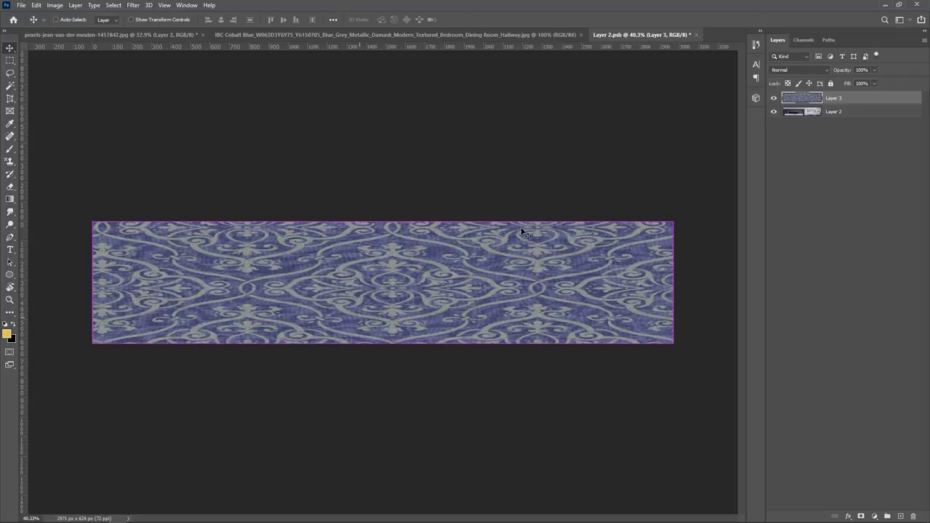
pyautogui.hotkey('ctrl', 's')
# Back in the room photo, set Layer 2's blend mode to Multiply.
pyautogui.hotkey('ctrl', 'Tab')
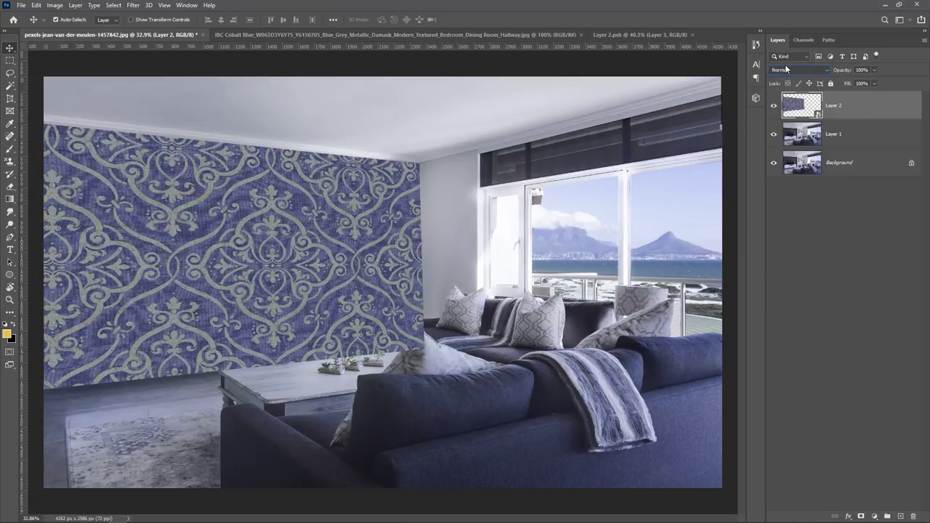
pyautogui.press('Down')
pyautogui.press('Down')
pyautogui.press('Up')
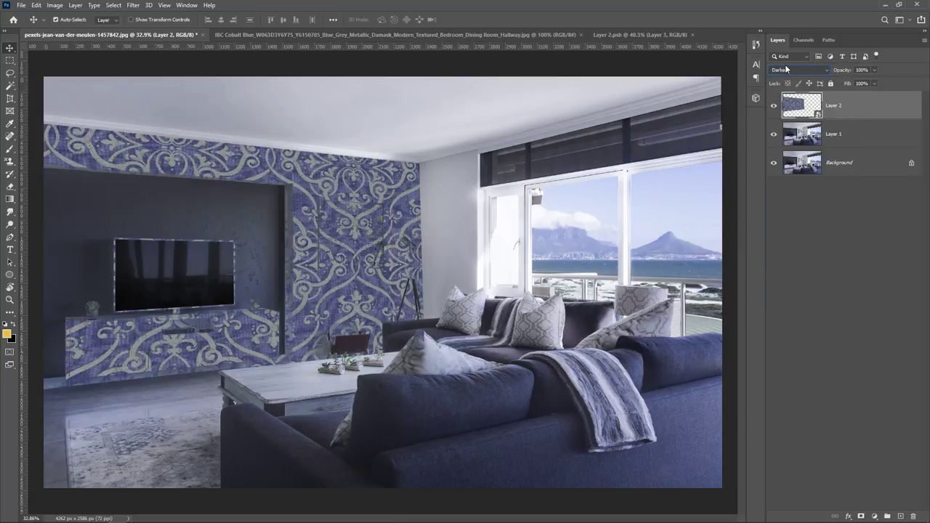
pyautogui.press('Down')
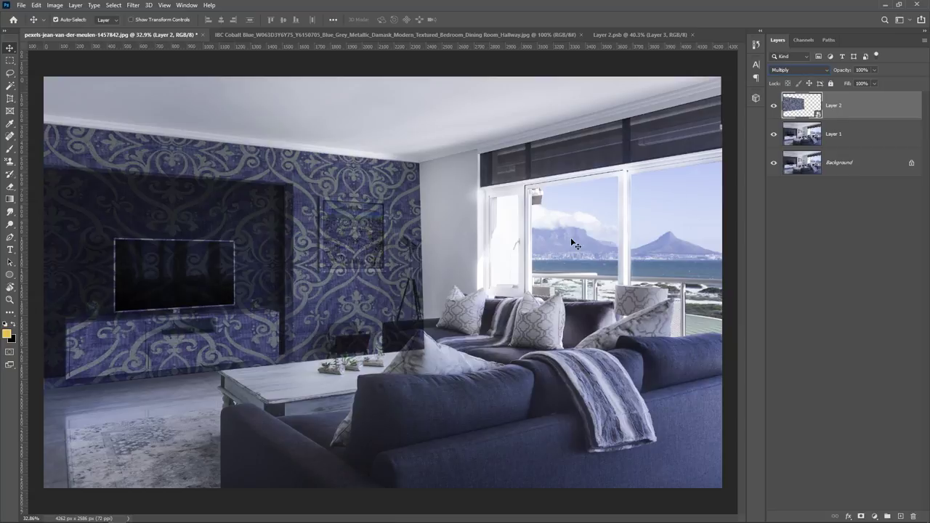
# Reselect Layer 2 and add a black layer mask hiding the wallpaper.
pyautogui.hotkey('alt', '[')
pyautogui.click(803, 107)
pyautogui.keyDown('alt'); pyautogui.click(861, 517); pyautogui.keyUp('alt')
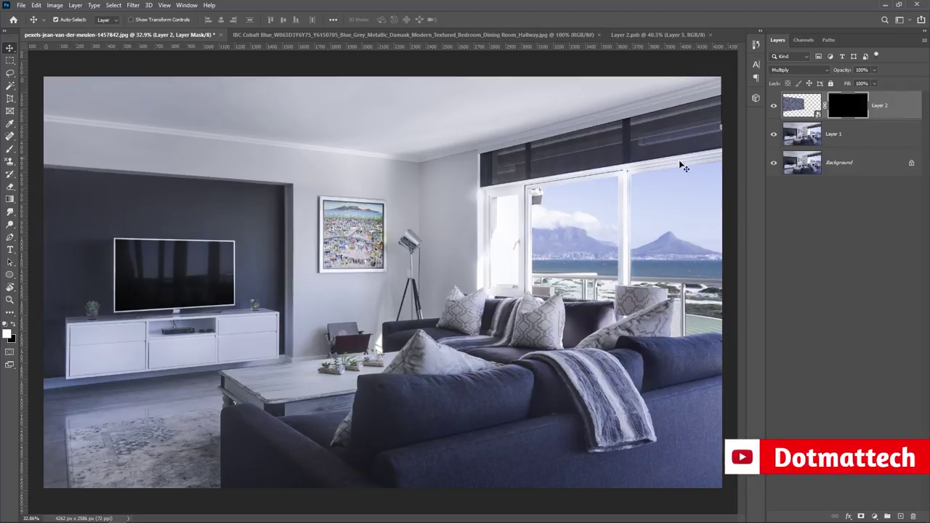
pyautogui.press('e')
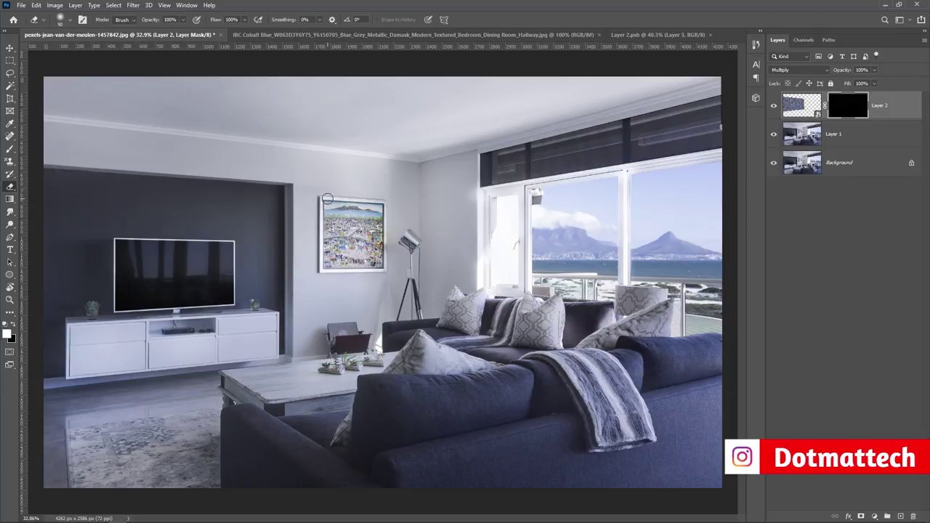
pyautogui.press('x')
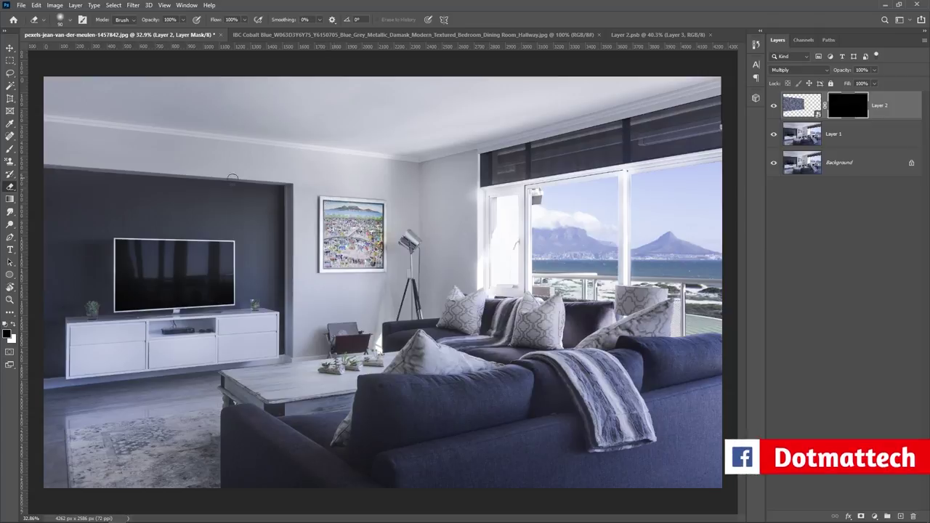
pyautogui.scroll(3, 232, 178)
pyautogui.scroll(2, 232, 178)
pyautogui.moveTo(286, 225)
pyautogui.mouseDown()
pyautogui.moveTo(278, 245)
pyautogui.moveTo(316, 316)
pyautogui.mouseUp()
pyautogui.hotkey('ctrl', 'z')
pyautogui.moveTo(508, 204)
pyautogui.mouseDown()
pyautogui.moveTo(436, 211)
pyautogui.moveTo(622, 212)
pyautogui.moveTo(621, 341)
pyautogui.moveTo(603, 472)
pyautogui.mouseUp()
pyautogui.hotkey('ctrl', 'z')
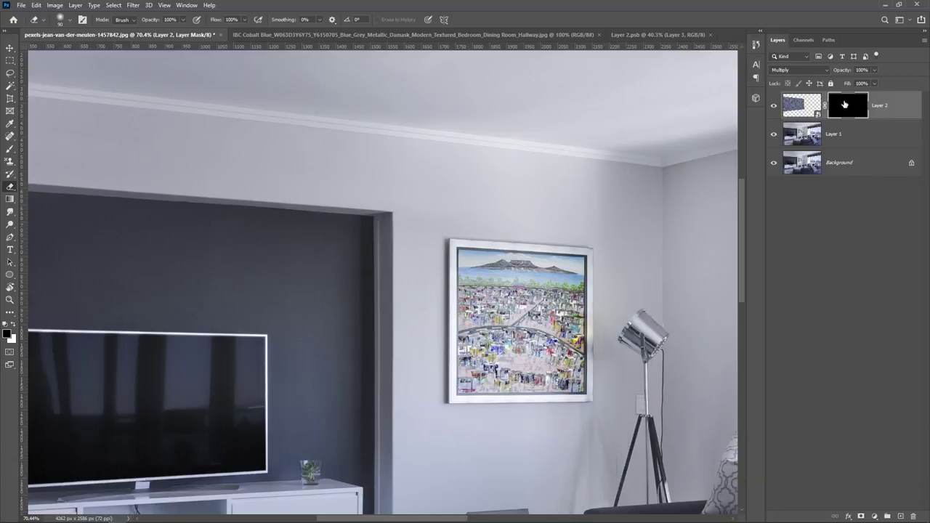
pyautogui.scroll(-2, 585, 321)
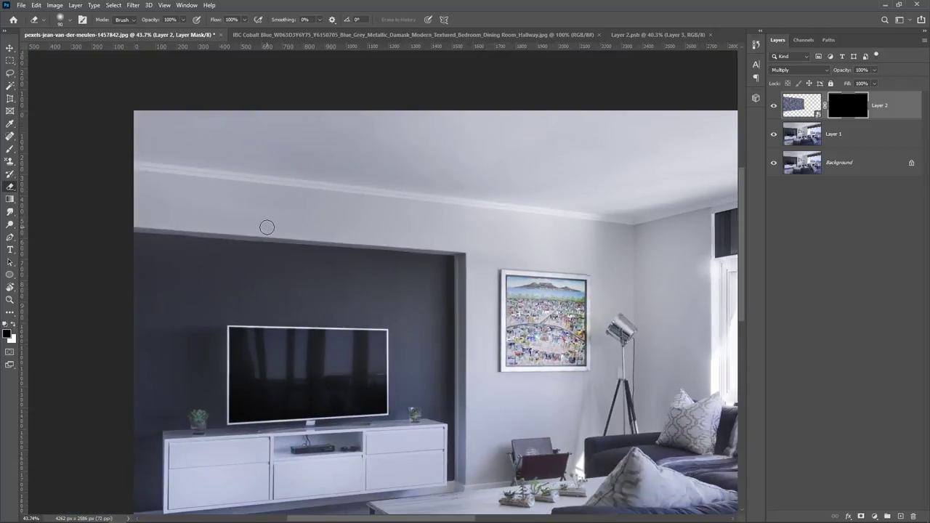
pyautogui.press('o')
pyautogui.press('p')
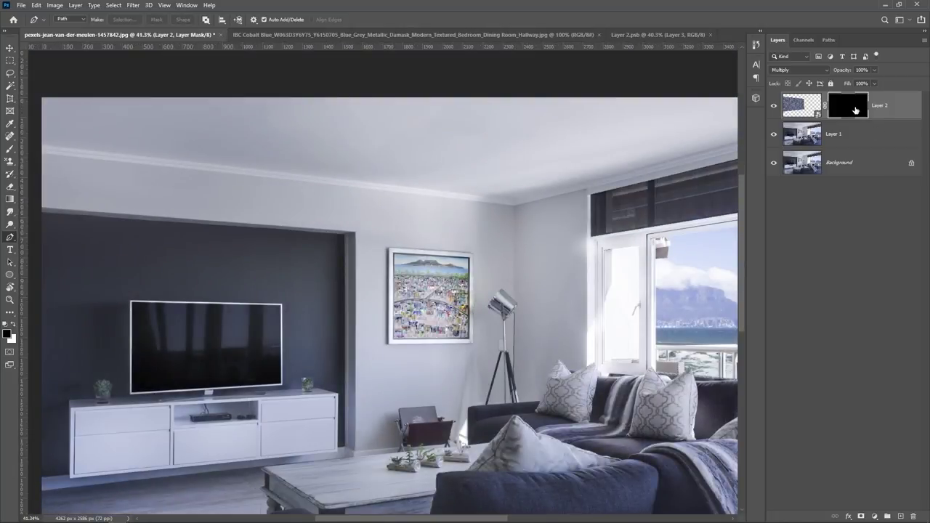
# Invert Layer 2's mask so the damask wallpaper shows, with white as the painting colour.
pyautogui.hotkey('ctrl', 'i')
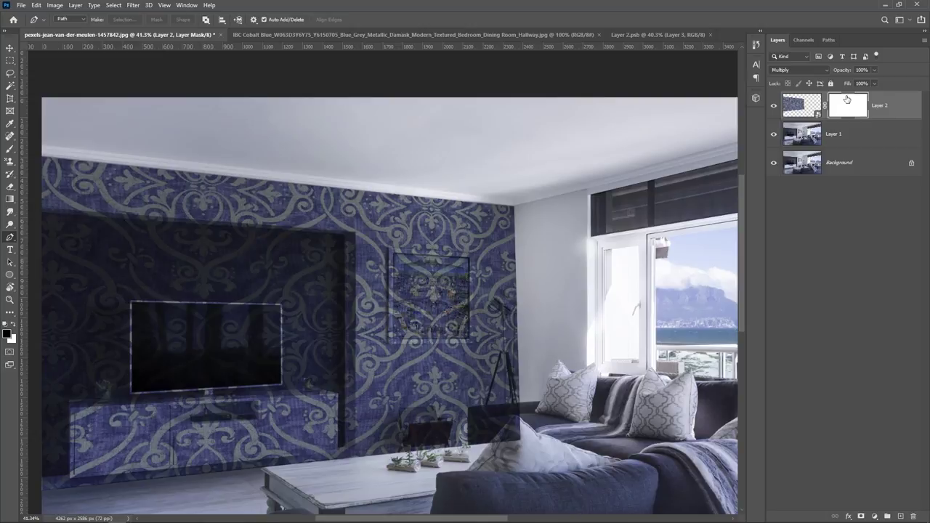
pyautogui.moveTo(274, 239)
pyautogui.mouseDown()
pyautogui.moveTo(389, 347)
pyautogui.moveTo(598, 266)
pyautogui.moveTo(628, 265)
pyautogui.mouseUp()
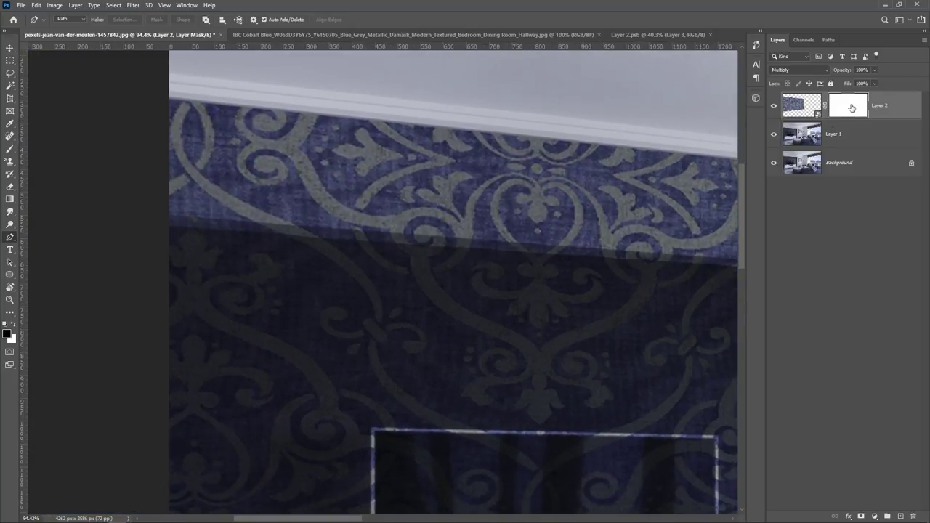
pyautogui.click(14, 326)
pyautogui.scroll(-3, 266, 295)
pyautogui.scroll(4, 498, 322)
pyautogui.scroll(1, 518, 304)
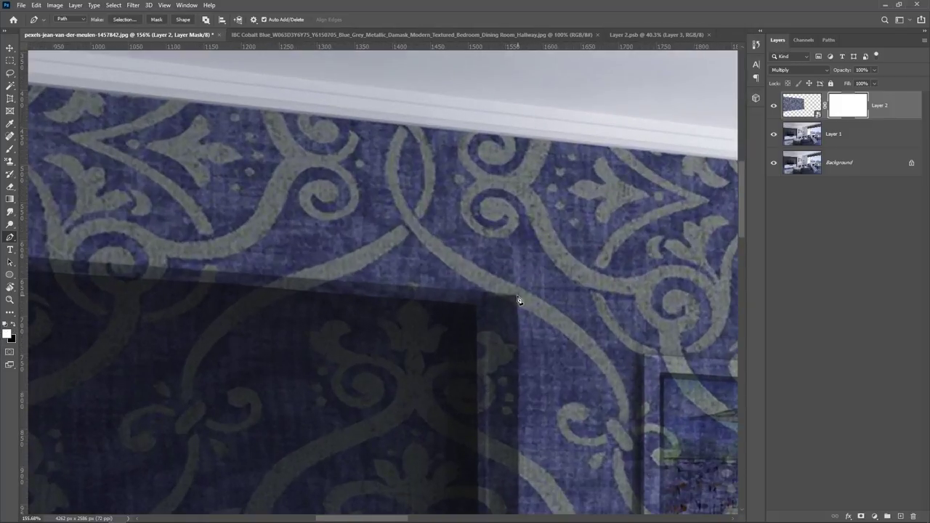
pyautogui.scroll(-2, 516, 295)
pyautogui.scroll(-2, 534, 193)
pyautogui.scroll(3, 565, 455)
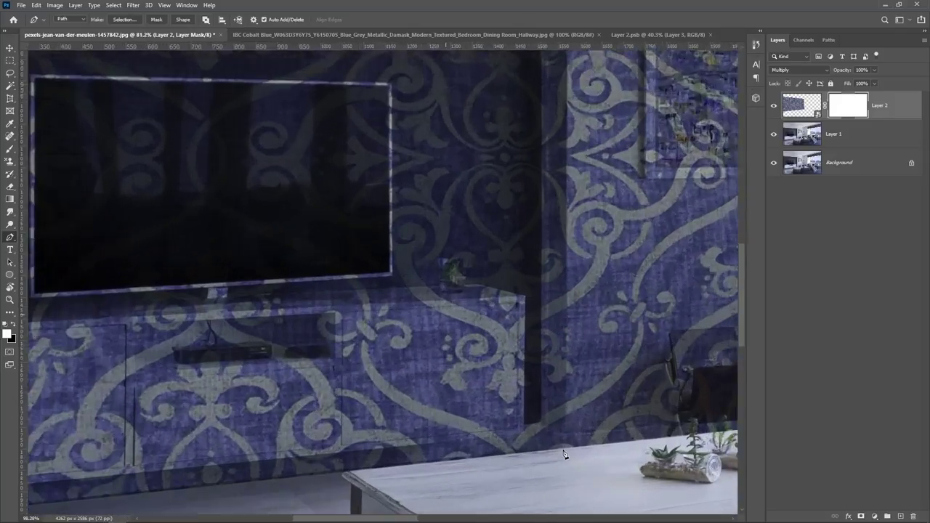
pyautogui.scroll(2, 565, 455)
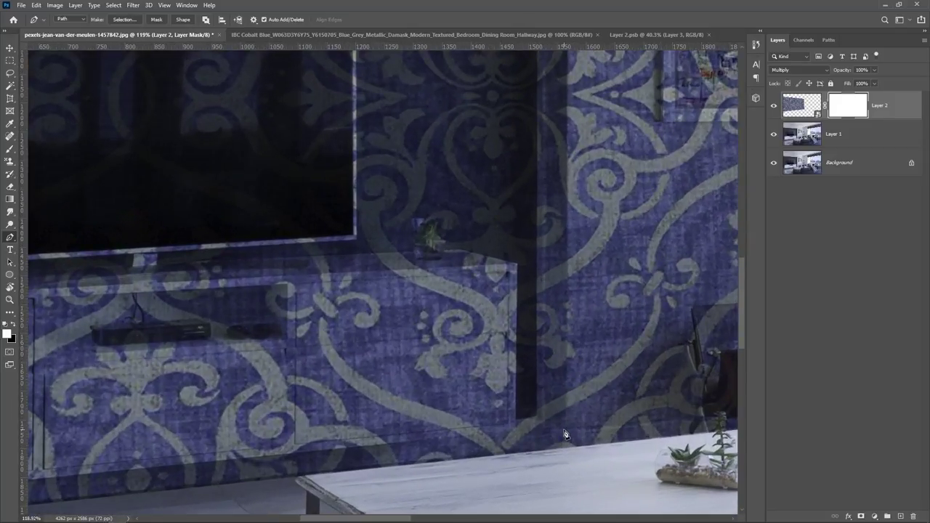
# Trace the TV alcove with the Pen and fill its mask area black to restore the grey.
pyautogui.click(564, 431)
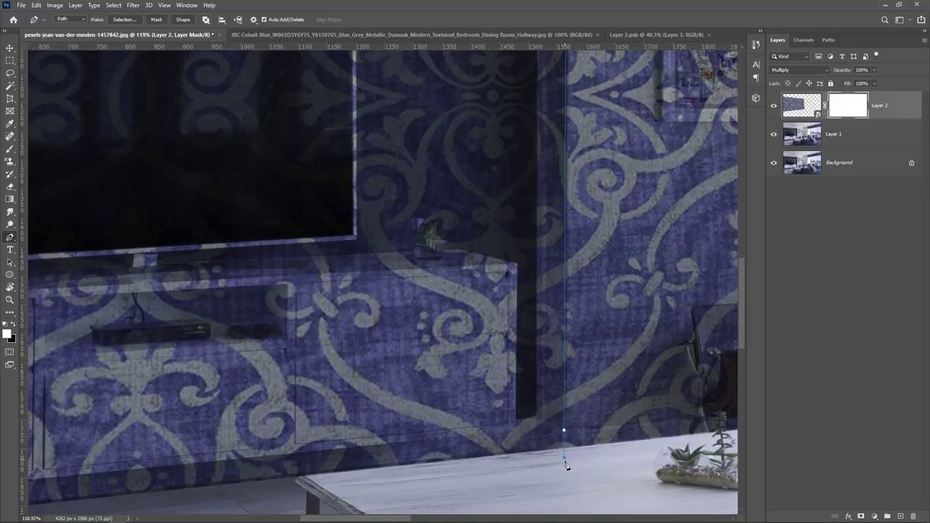
pyautogui.click(565, 459)
pyautogui.scroll(-2, 565, 459)
pyautogui.scroll(-2, 564, 458)
pyautogui.click(206, 501)
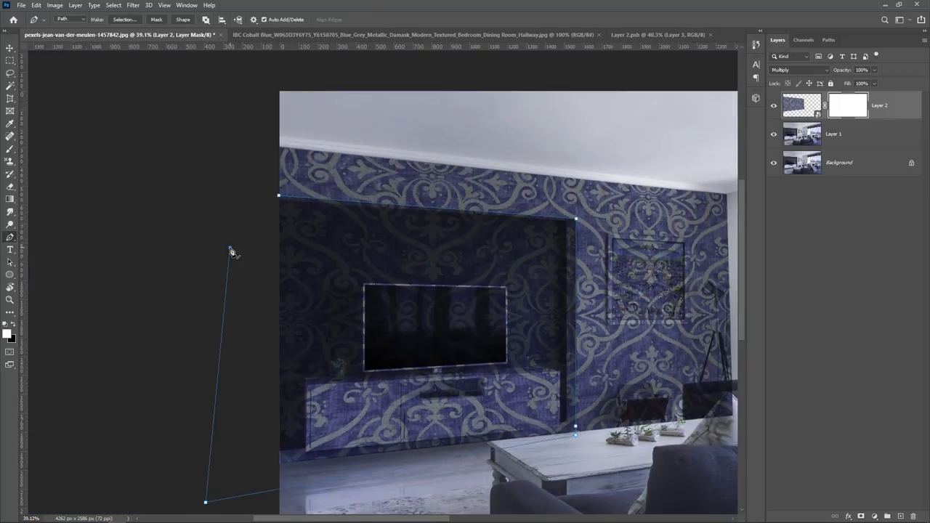
pyautogui.click(230, 250)
pyautogui.hotkey('ctrl', 'Return')
pyautogui.press('Delete')
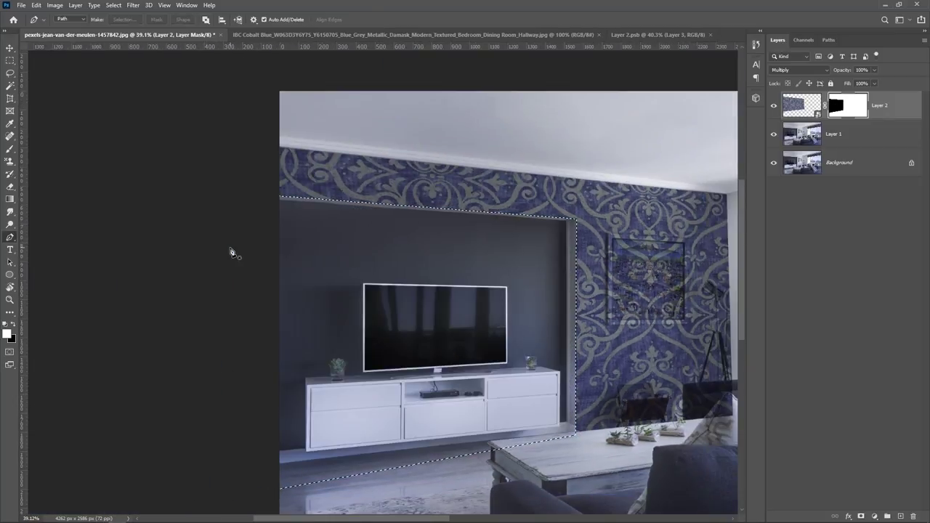
# Drop the alcove selection and trace the framed painting's corner and left edge.
pyautogui.hotkey('ctrl', 'd')
pyautogui.scroll(-3, 199, 332)
pyautogui.scroll(3, 227, 235)
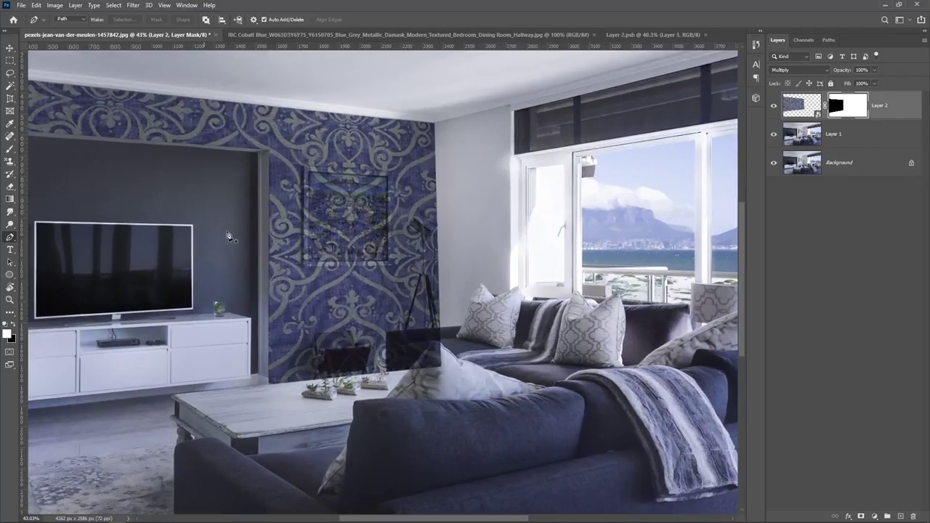
pyautogui.scroll(3, 227, 235)
pyautogui.scroll(3, 181, 189)
pyautogui.scroll(2, 146, 149)
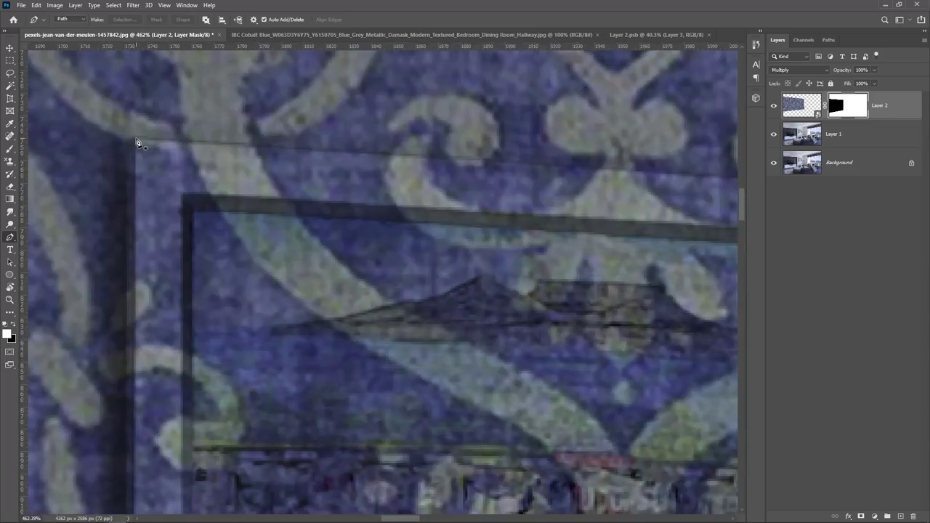
pyautogui.click(134, 138)
pyautogui.scroll(-3, 227, 106)
pyautogui.scroll(-3, 240, 218)
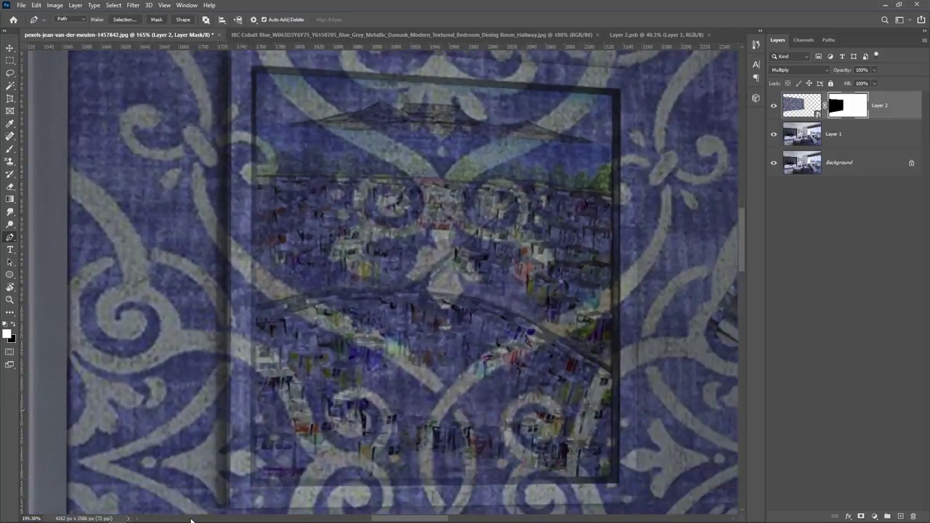
pyautogui.scroll(3, 266, 446)
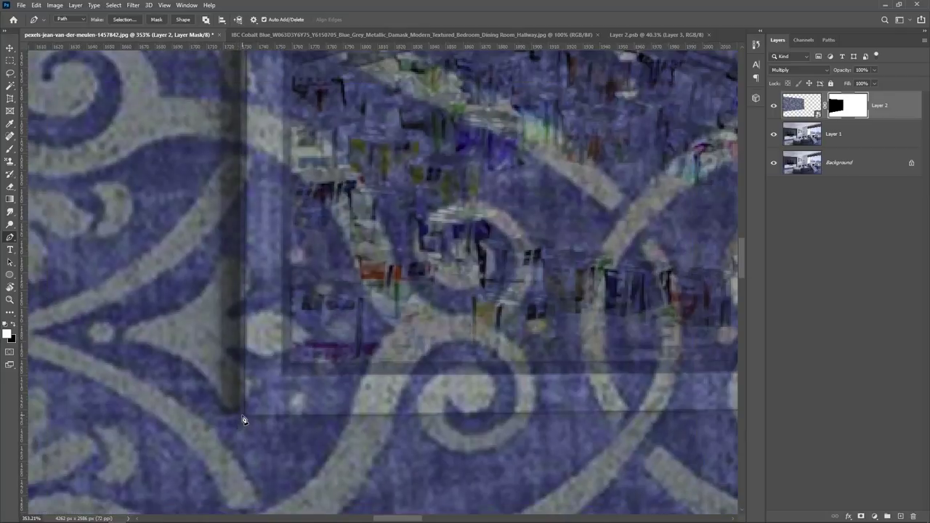
pyautogui.click(241, 416)
# Close the frame outline, load it as a selection and fill the mask black.
pyautogui.scroll(-3, 247, 420)
pyautogui.scroll(3, 431, 429)
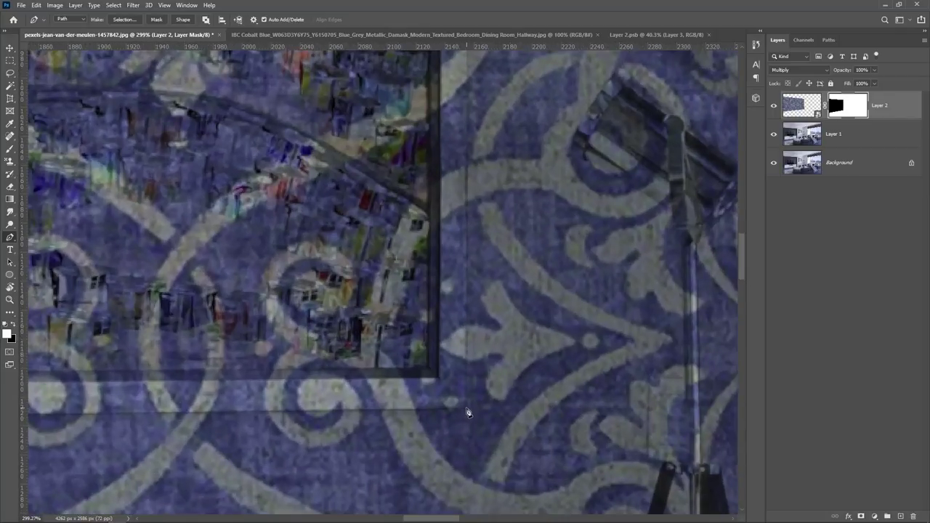
pyautogui.scroll(-3, 482, 431)
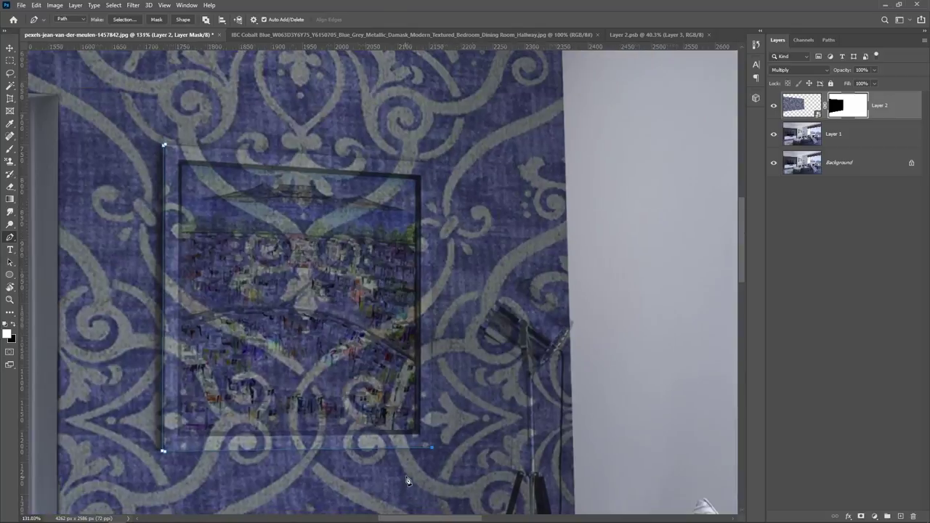
pyautogui.scroll(2, 460, 289)
pyautogui.scroll(2, 459, 288)
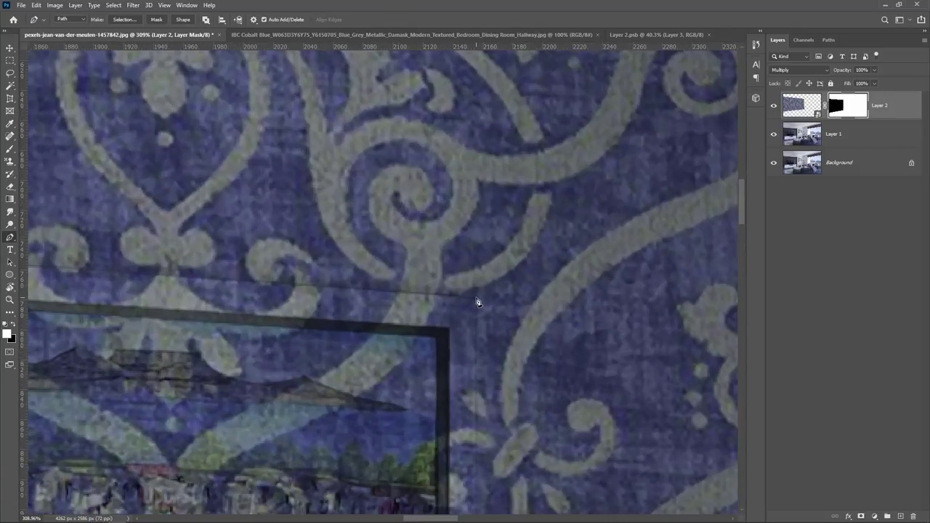
pyautogui.click(477, 298)
pyautogui.hotkey('ctrl', 'Return')
pyautogui.hotkey('ctrl', 'BackSpace')
pyautogui.scroll(-3, 586, 249)
pyautogui.scroll(-3, 556, 254)
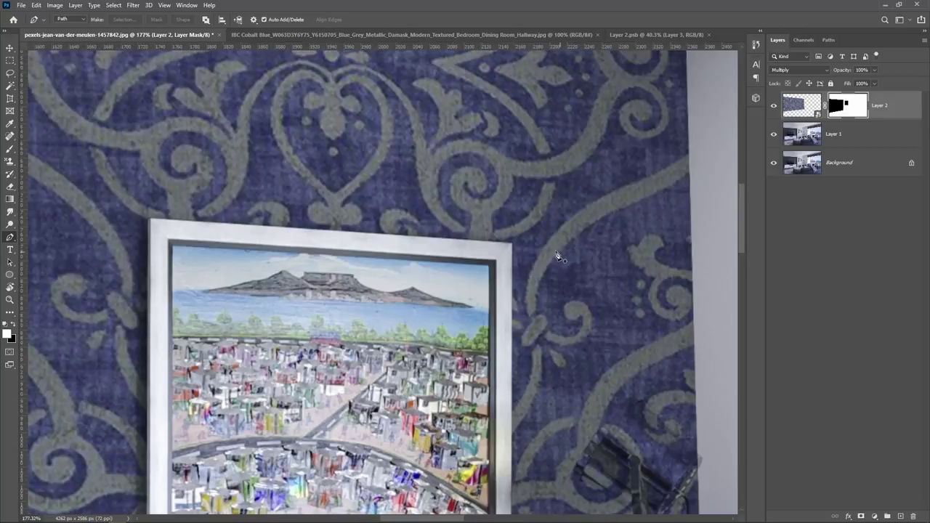
pyautogui.scroll(-3, 557, 254)
pyautogui.scroll(-1, 438, 363)
pyautogui.scroll(-1, 451, 349)
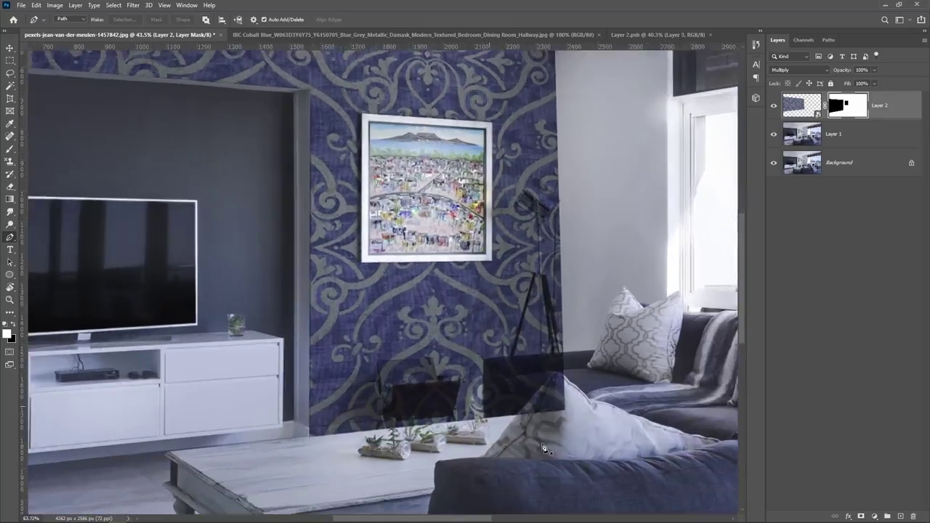
pyautogui.scroll(3, 477, 332)
# Set the wallpaper layer (Layer 2) opacity to 50%.
pyautogui.scroll(-1, 249, 411)
pyautogui.scroll(-2, 280, 446)
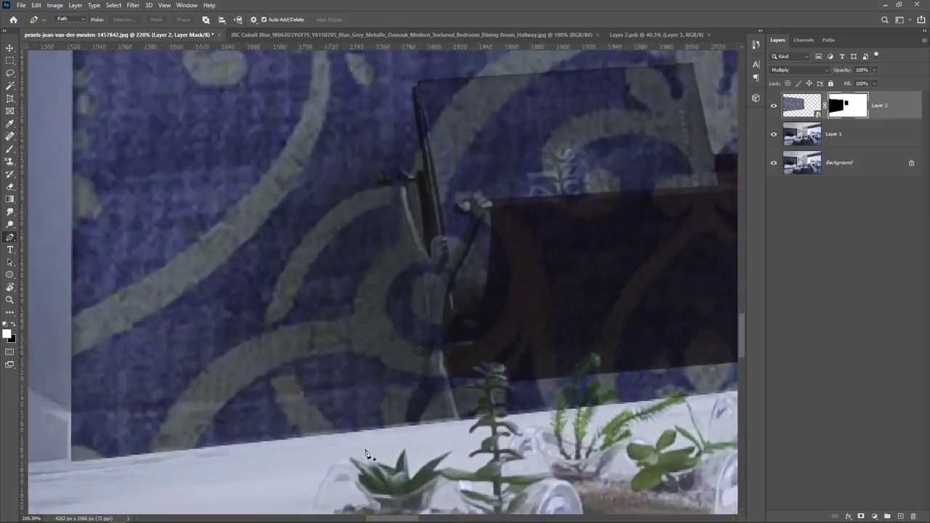
pyautogui.click(874, 70)
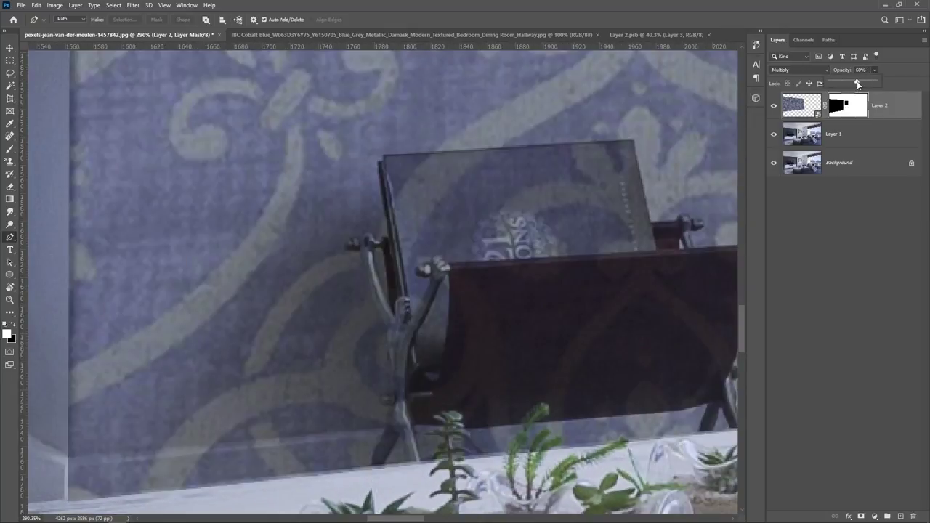
pyautogui.moveTo(843, 84); pyautogui.dragTo(854, 84)
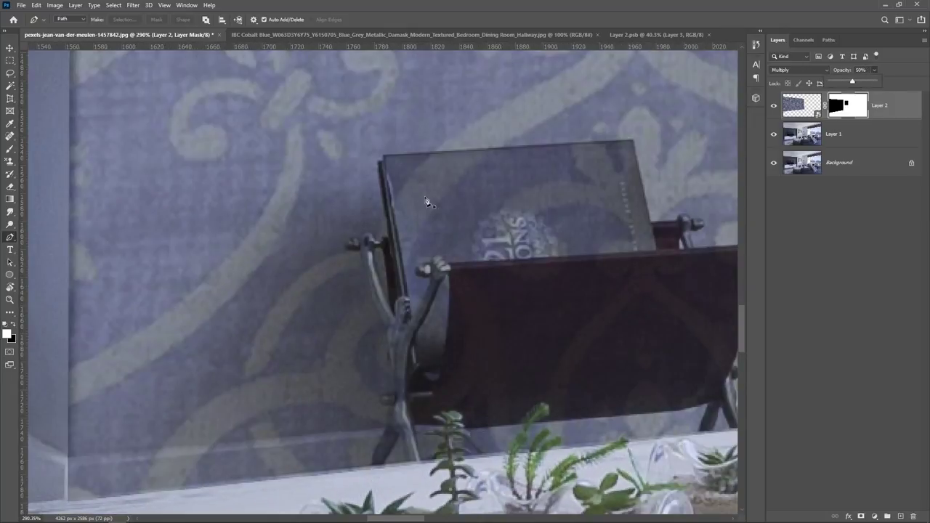
pyautogui.scroll(2, 385, 451)
pyautogui.scroll(-1, 370, 484)
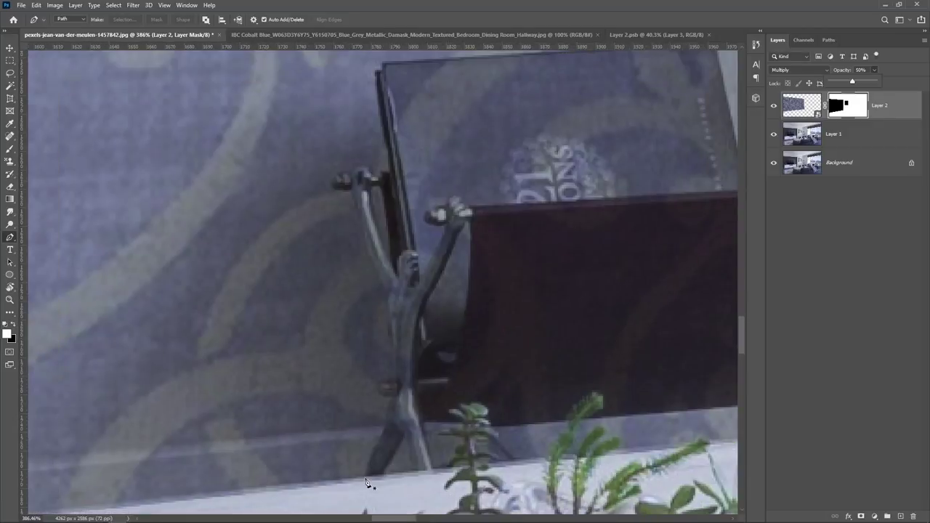
# Trace the magazine rack's left leg and the figure's raised arm and hand.
pyautogui.click(367, 481)
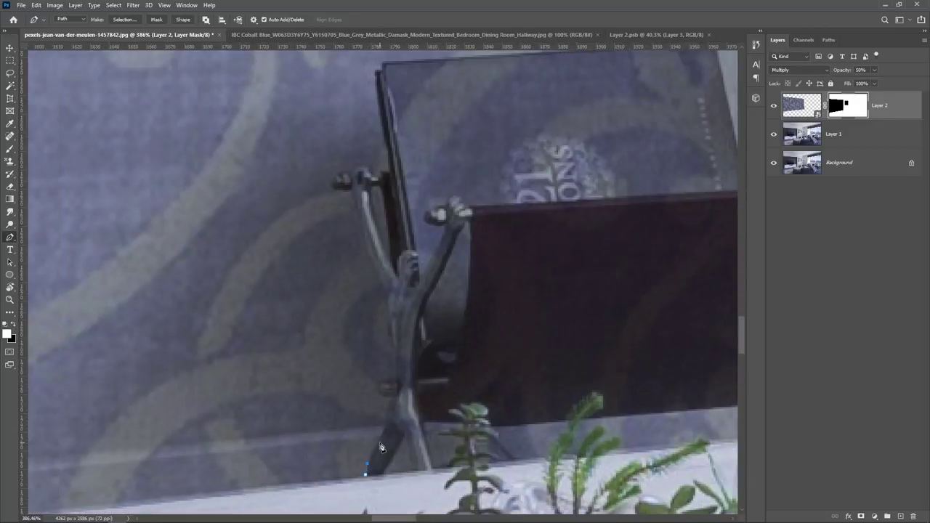
pyautogui.moveTo(382, 449); pyautogui.dragTo(393, 400)
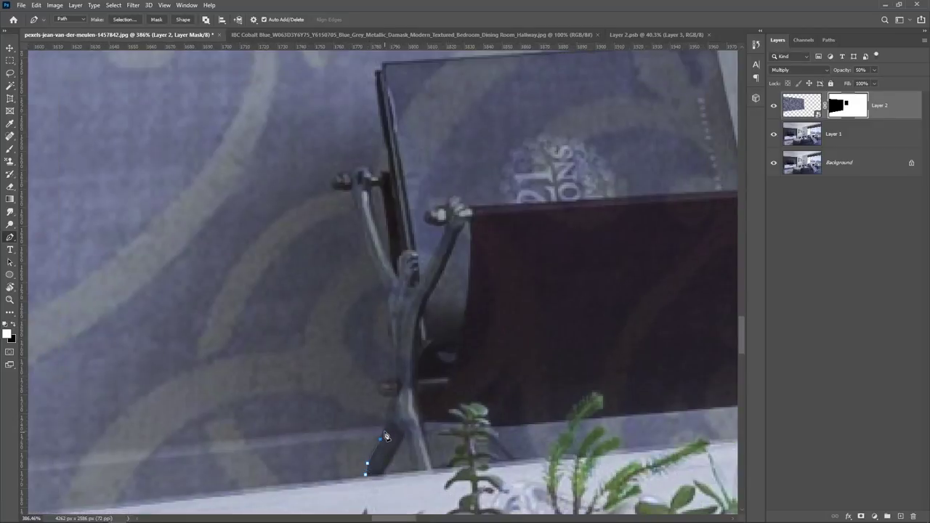
pyautogui.click(383, 381)
pyautogui.click(393, 340)
pyautogui.click(388, 295)
pyautogui.click(391, 271)
pyautogui.click(346, 189)
pyautogui.click(322, 180)
pyautogui.hotkey('ctrl', 'z')
pyautogui.click(335, 173)
pyautogui.click(355, 173)
pyautogui.click(370, 173)
pyautogui.click(377, 173)
# Continue the outline across the book's top edge and around the rack's right knobs.
pyautogui.moveTo(402, 178)
pyautogui.mouseDown()
pyautogui.moveTo(405, 303)
pyautogui.moveTo(385, 415)
pyautogui.mouseUp()
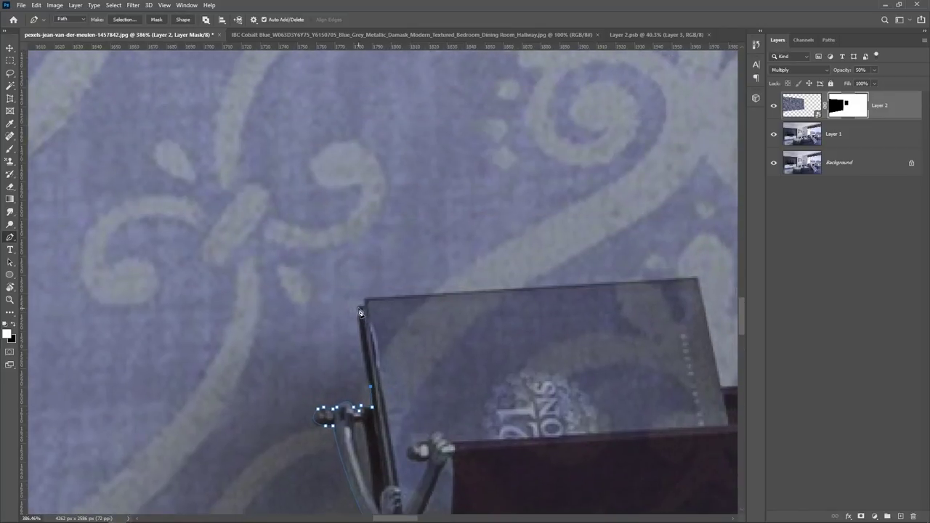
pyautogui.click(361, 311)
pyautogui.hscroll(3, 565, 278)
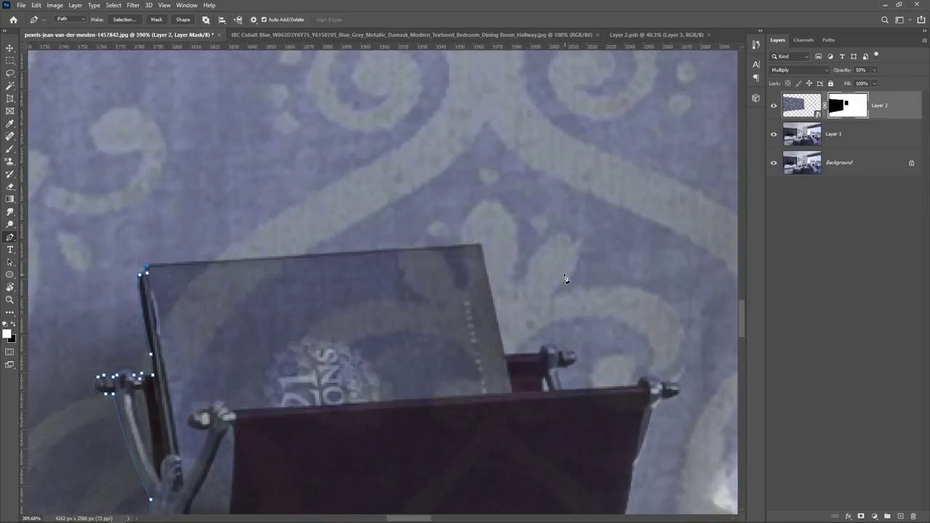
pyautogui.click(480, 246)
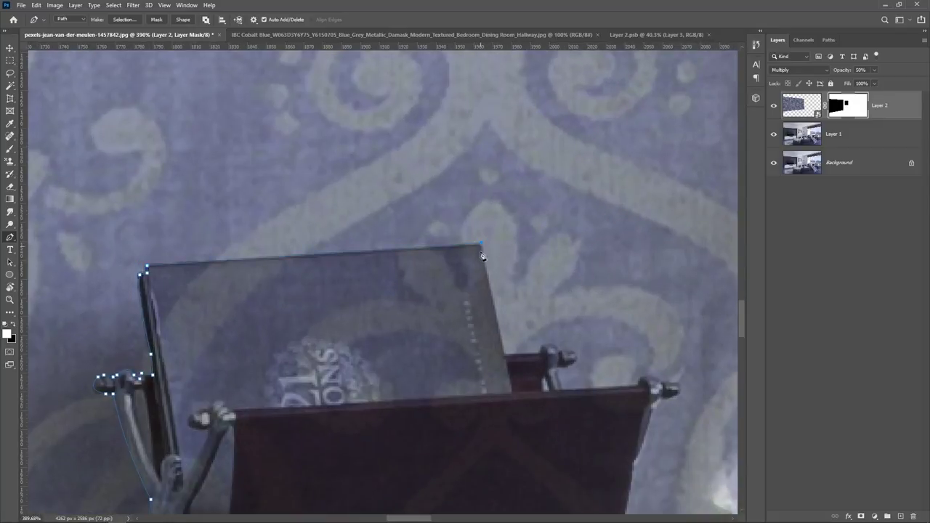
pyautogui.click(504, 355)
pyautogui.click(540, 353)
pyautogui.click(557, 350)
pyautogui.click(575, 360)
pyautogui.click(562, 390)
pyautogui.click(640, 383)
pyautogui.click(657, 380)
pyautogui.click(634, 465)
# Finish tracing the right leg and bottom edge, then mask the wallpaper off the rack.
pyautogui.scroll(-3, 626, 468)
pyautogui.click(598, 371)
pyautogui.click(607, 378)
pyautogui.click(602, 404)
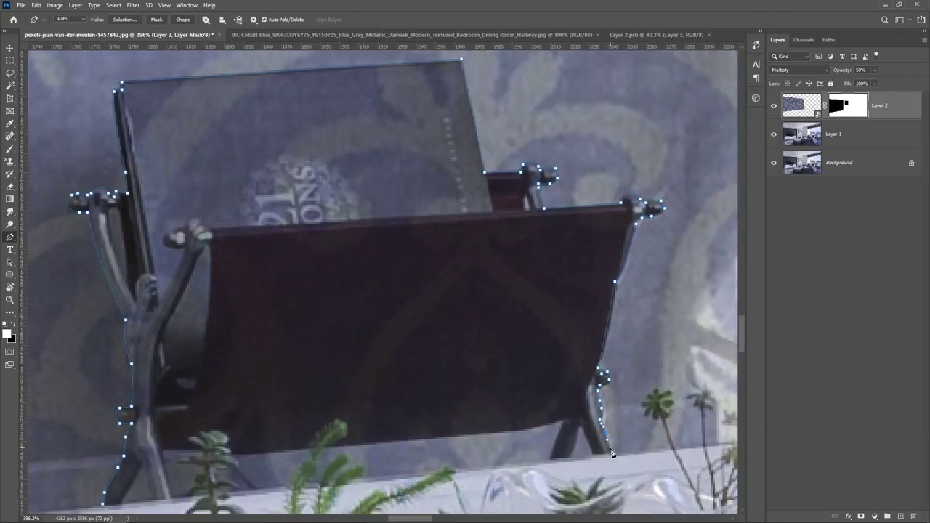
pyautogui.click(615, 460)
pyautogui.click(594, 452)
pyautogui.click(580, 424)
pyautogui.click(548, 460)
pyautogui.click(520, 428)
pyautogui.click(258, 453)
pyautogui.click(230, 452)
pyautogui.click(188, 449)
pyautogui.click(161, 450)
pyautogui.click(142, 466)
pyautogui.click(155, 500)
pyautogui.hotkey('ctrl', 'Return')
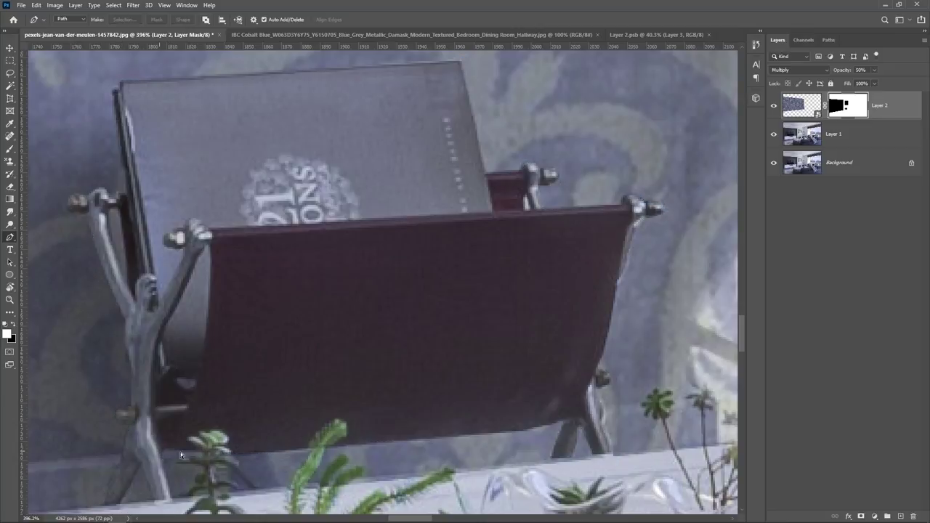
# Open the Layer 2.psb smart object and bring in the cream floral texture for transforming.
pyautogui.scroll(-3, 437, 402)
pyautogui.scroll(-4, 437, 402)
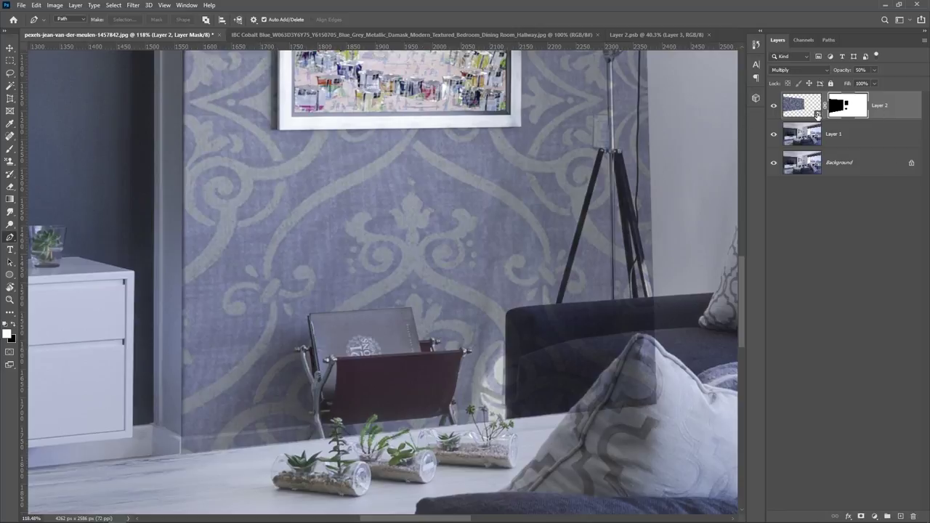
pyautogui.hotkey('ctrl', 'shift', 'Tab')
pyautogui.hotkey('alt', 'Tab')
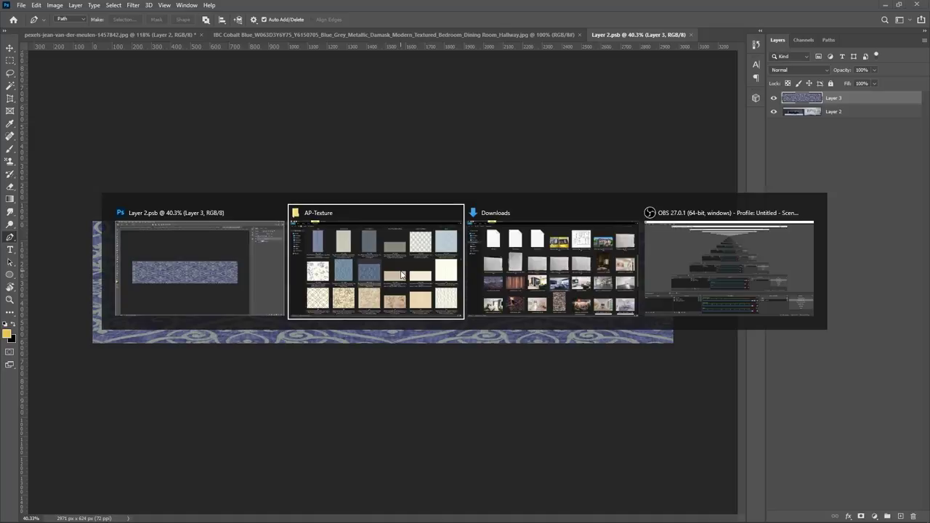
pyautogui.hotkey('alt', 'Tab')
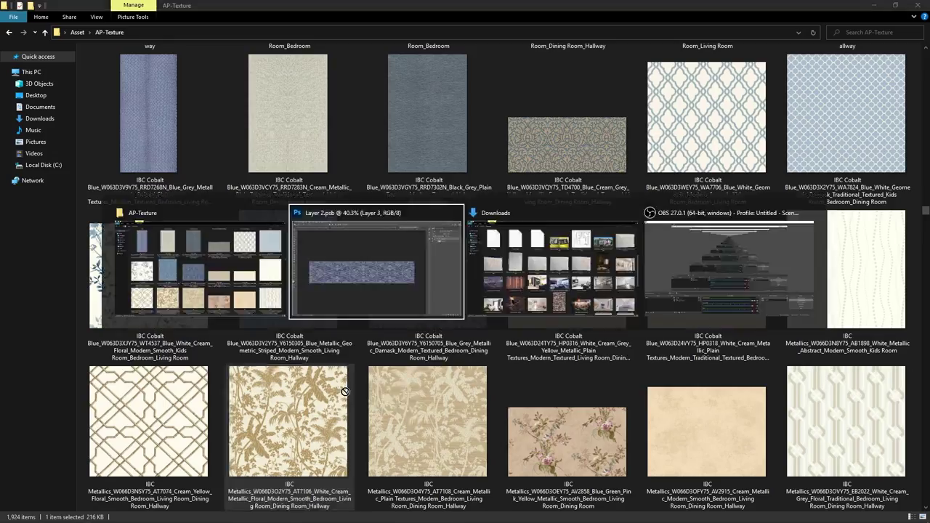
pyautogui.hotkey('ctrl', 't')
# Stretch the floral texture across the whole strip, save it, and view the full room.
pyautogui.moveTo(448, 284); pyautogui.dragTo(672, 282)
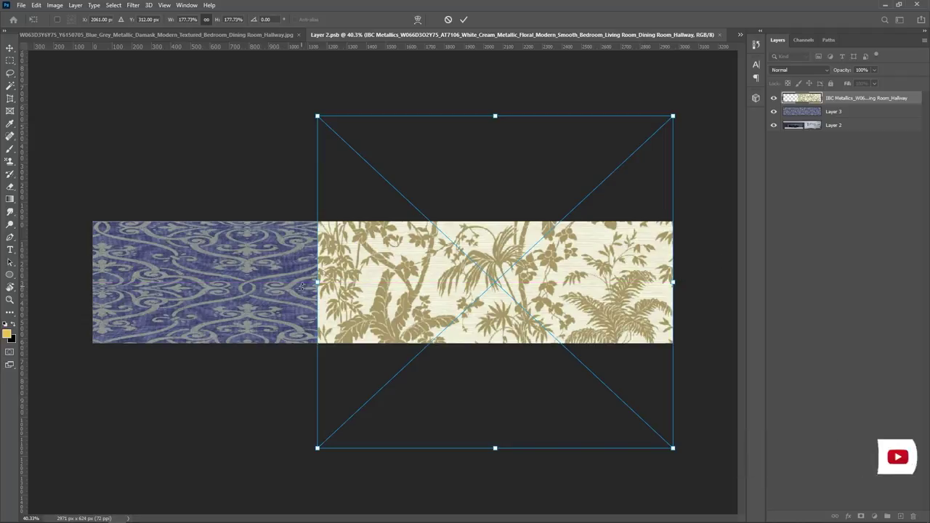
pyautogui.hotkey('ctrl', 'z')
pyautogui.moveTo(401, 290); pyautogui.dragTo(151, 291)
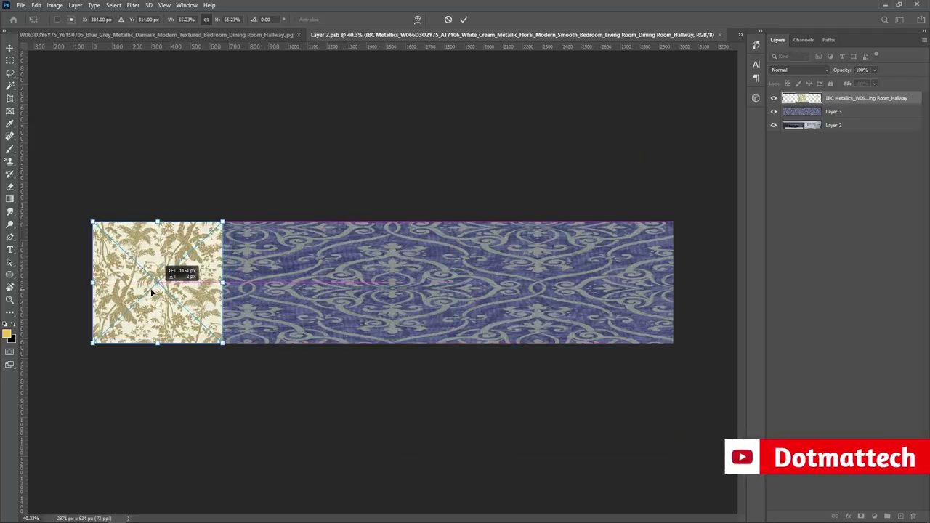
pyautogui.moveTo(223, 282); pyautogui.dragTo(674, 283)
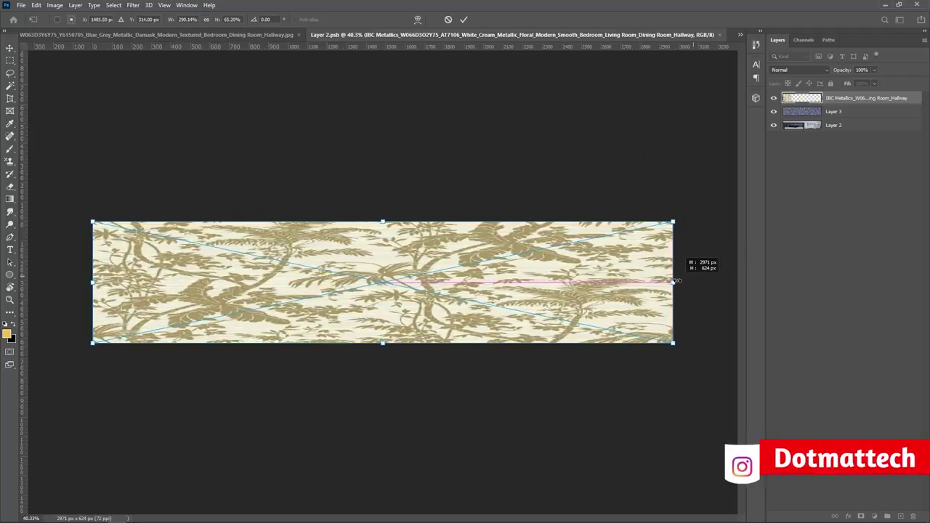
pyautogui.press('Return')
pyautogui.hotkey('ctrl', 's')
pyautogui.hotkey('ctrl', 'Tab')
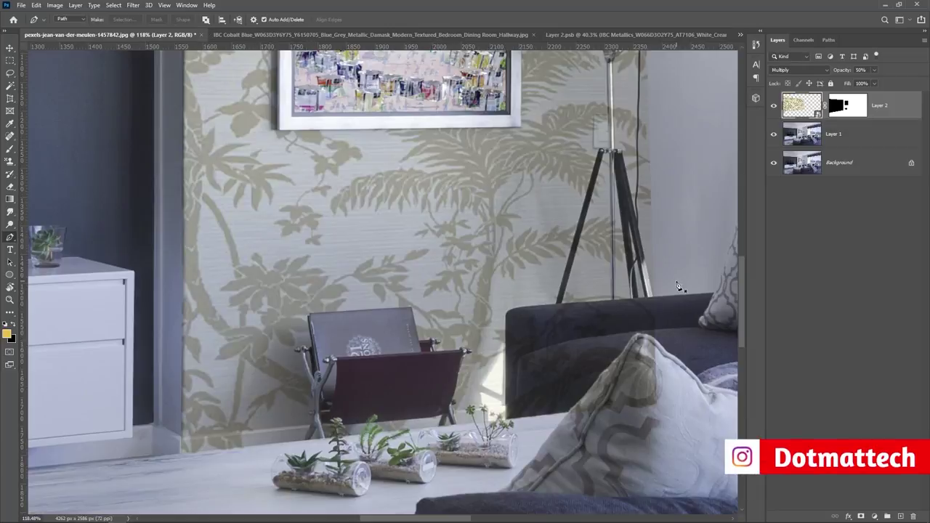
pyautogui.hotkey('ctrl', '0')
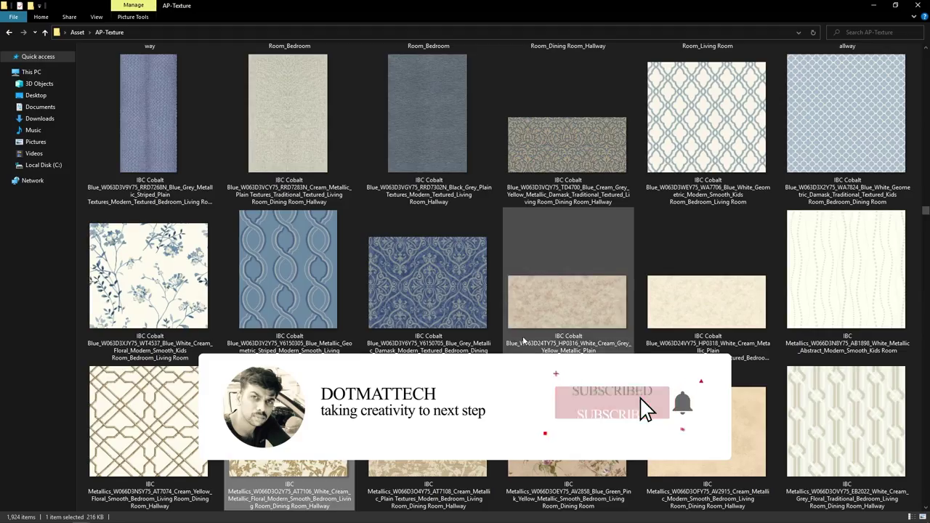
# Place the blue-green floral texture across Layer 2.psb, save it, and return to the room.
pyautogui.scroll(-5, 525, 339)
pyautogui.scroll(-5, 526, 336)
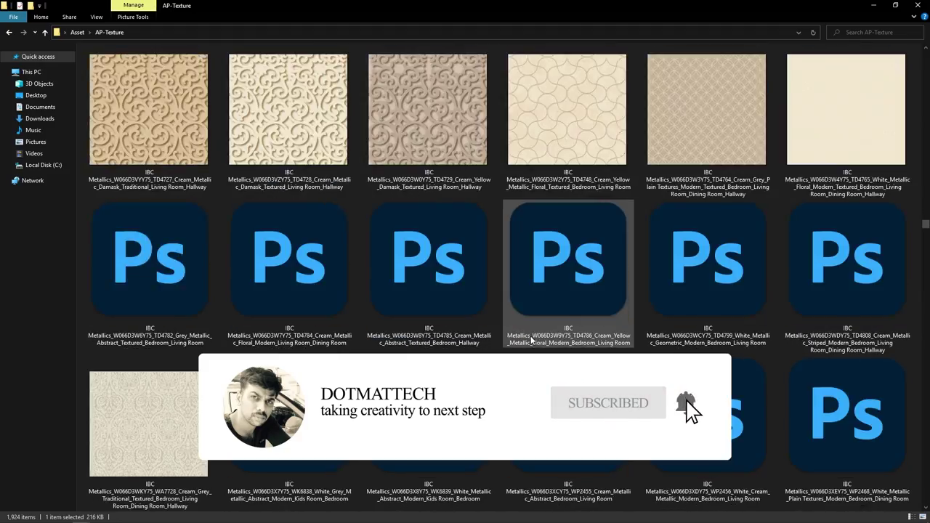
pyautogui.scroll(-3, 529, 339)
pyautogui.scroll(-5, 530, 338)
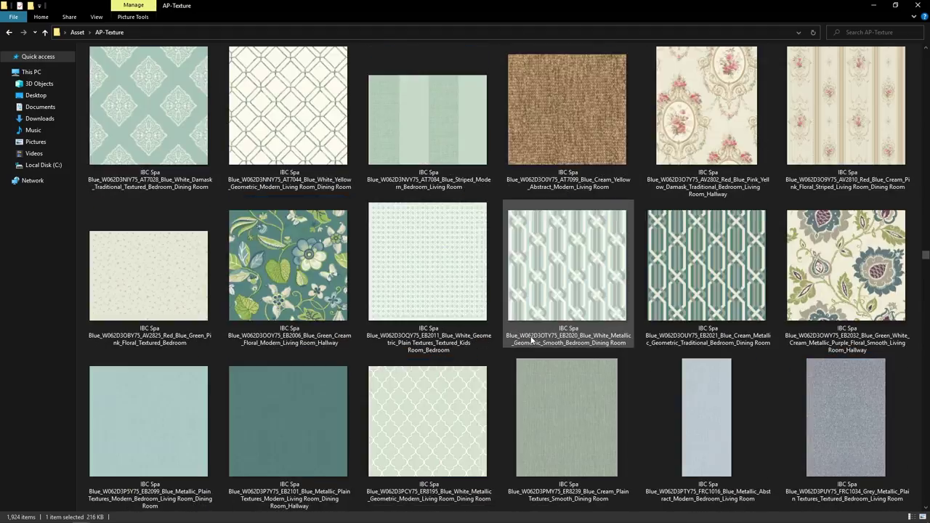
pyautogui.moveTo(305, 262); pyautogui.dragTo(417, 309)
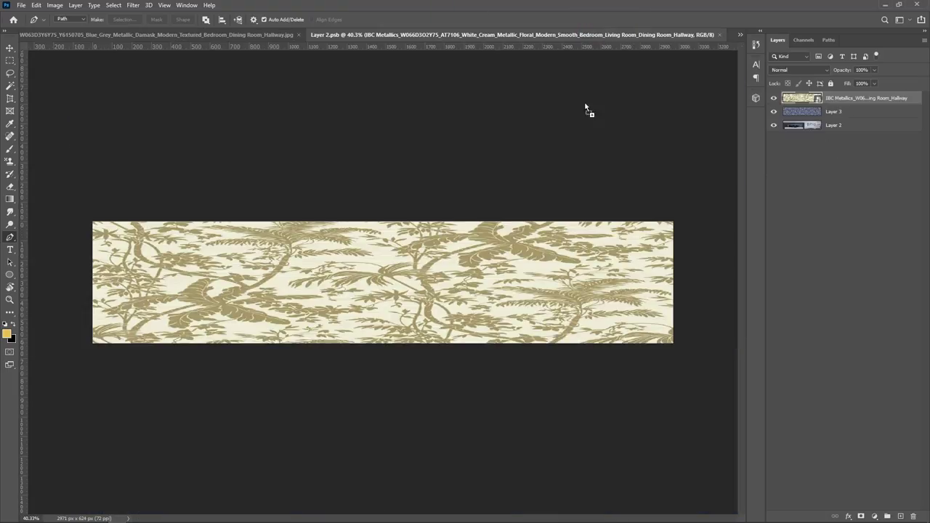
pyautogui.moveTo(606, 34)
pyautogui.mouseDown()
pyautogui.moveTo(445, 298)
pyautogui.moveTo(195, 290)
pyautogui.moveTo(669, 265)
pyautogui.mouseUp()
pyautogui.press('Return')
pyautogui.hotkey('ctrl', 's')
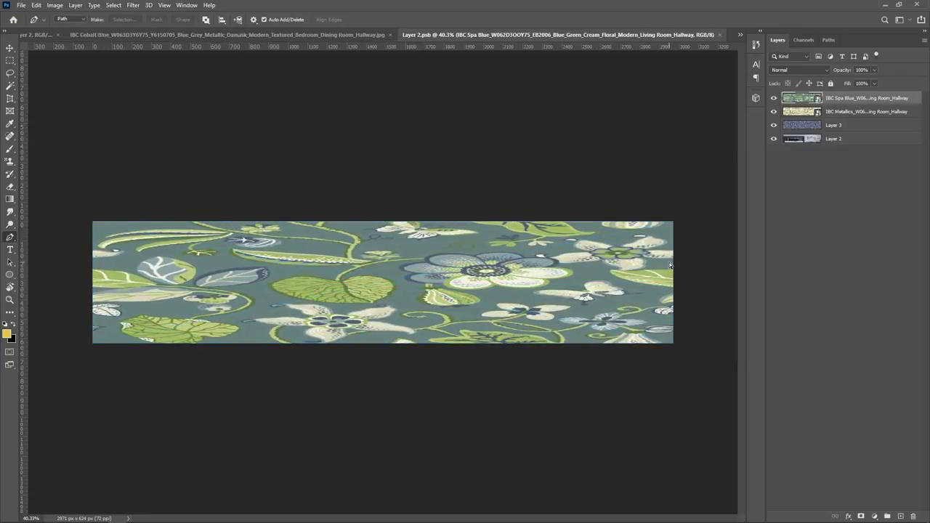
pyautogui.hotkey('ctrl', 'Tab')
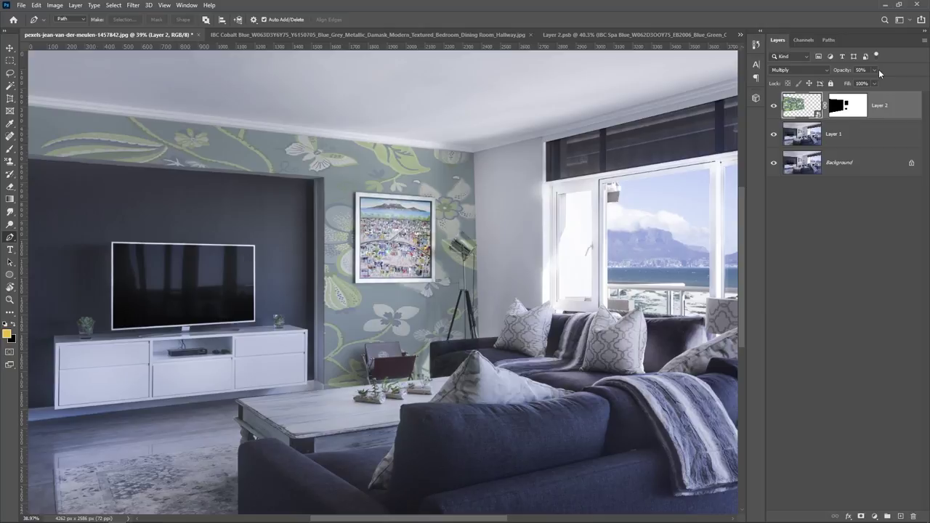
# Set the wallpaper layer's opacity to 36%.
pyautogui.click(874, 69)
pyautogui.moveTo(872, 82); pyautogui.dragTo(928, 76)
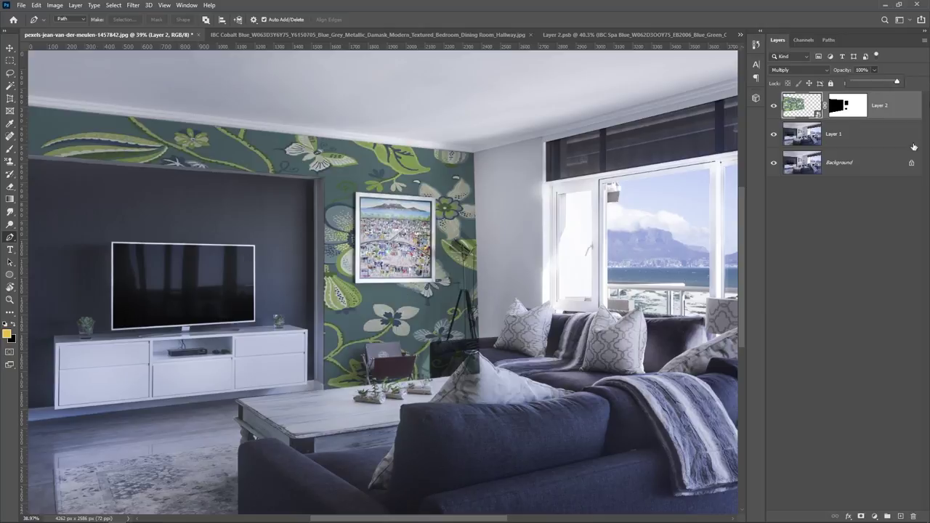
pyautogui.moveTo(894, 82); pyautogui.dragTo(868, 82)
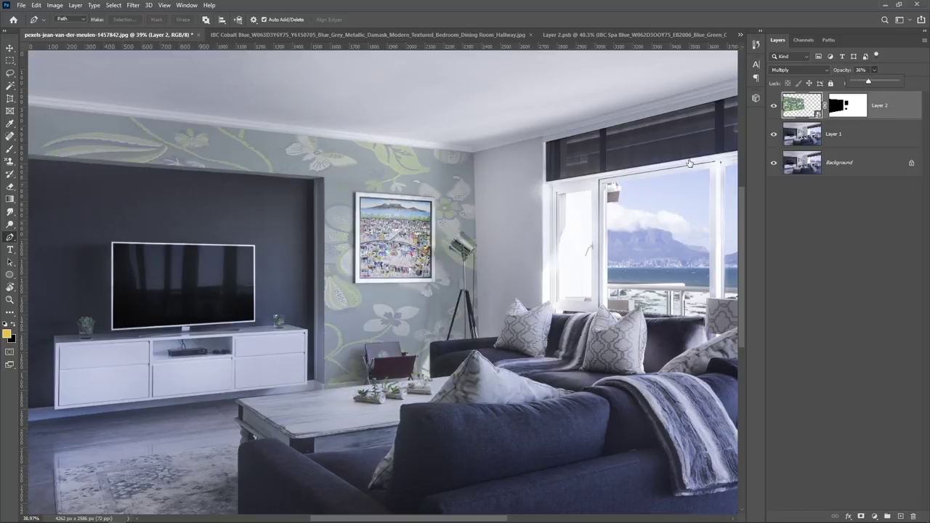
pyautogui.scroll(3, 491, 354)
pyautogui.scroll(2, 388, 315)
pyautogui.scroll(-1, 389, 315)
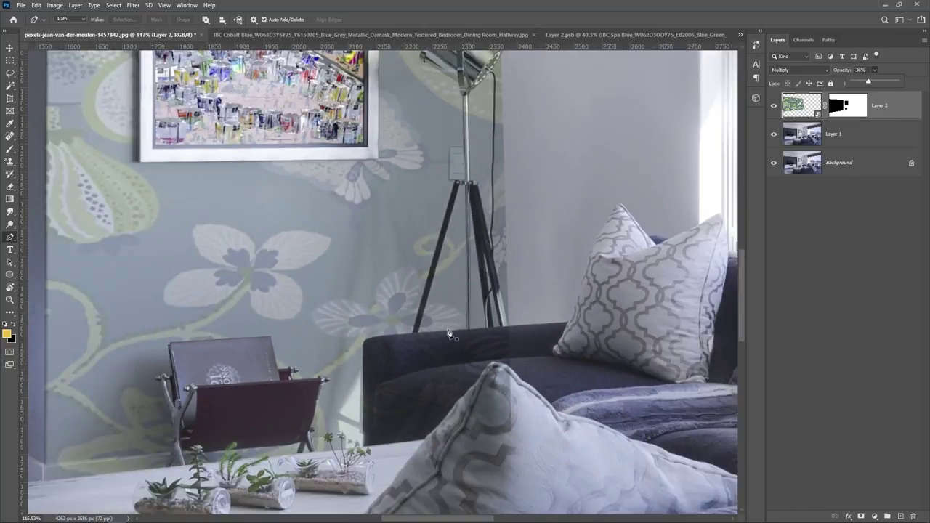
pyautogui.scroll(1, 348, 468)
# Trace the sofa's left arm to the tripod leg as a selection and target Layer 2's mask.
pyautogui.click(340, 481)
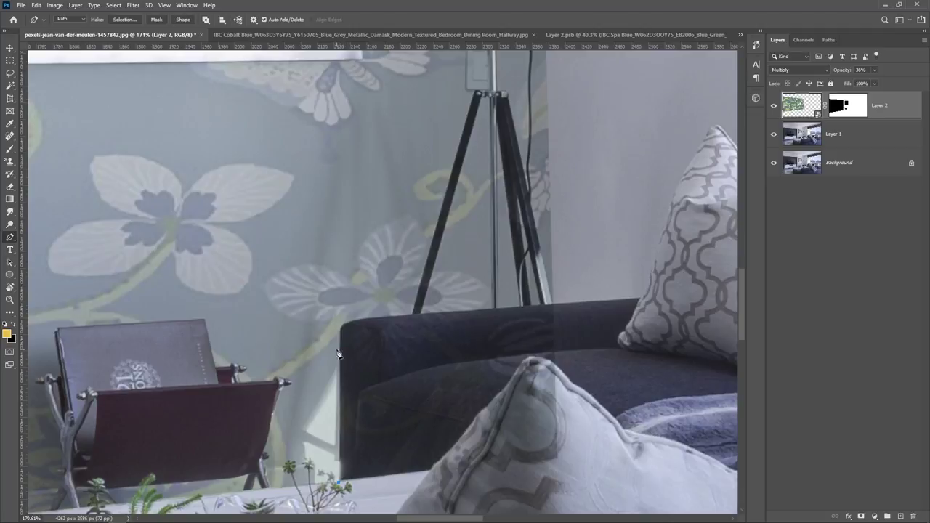
pyautogui.click(340, 343)
pyautogui.moveTo(342, 320); pyautogui.dragTo(418, 313)
pyautogui.scroll(2, 364, 326)
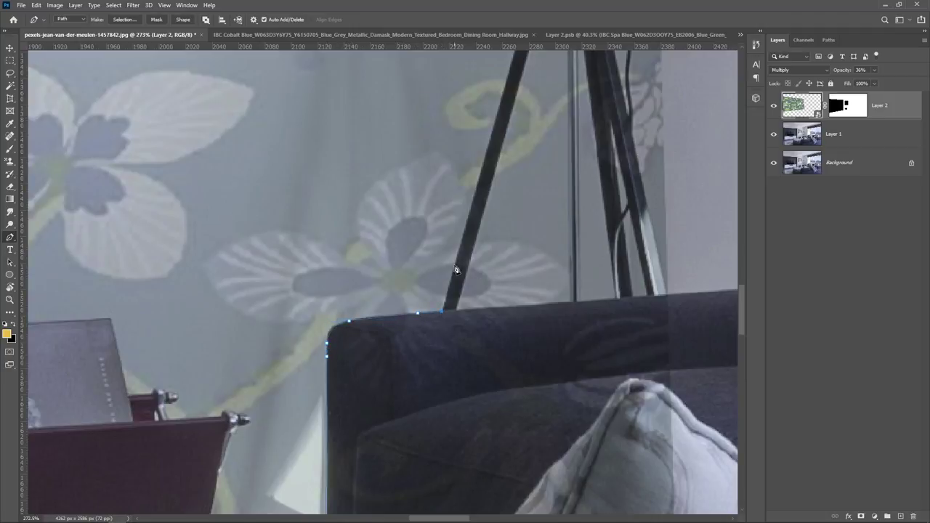
pyautogui.scroll(-3, 453, 269)
pyautogui.scroll(3, 550, 284)
pyautogui.click(528, 400)
pyautogui.scroll(-5, 538, 306)
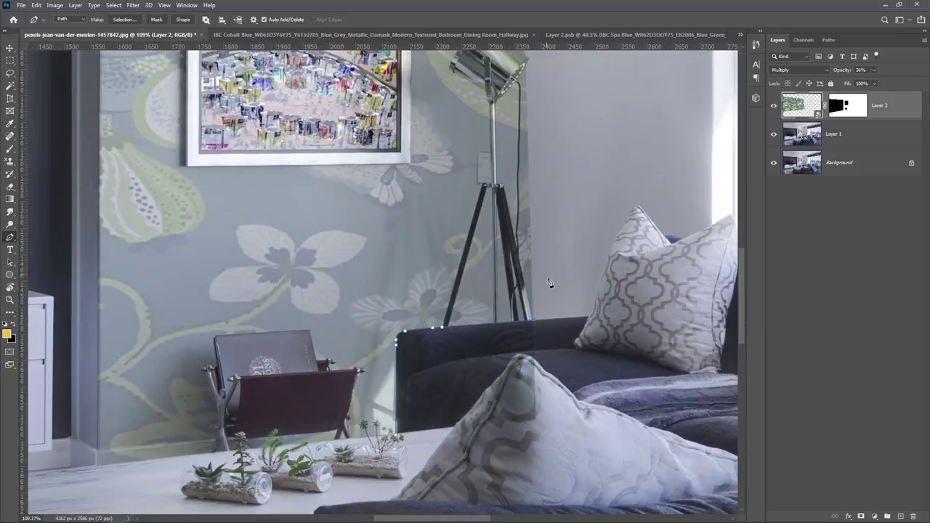
pyautogui.hotkey('ctrl', 'Return')
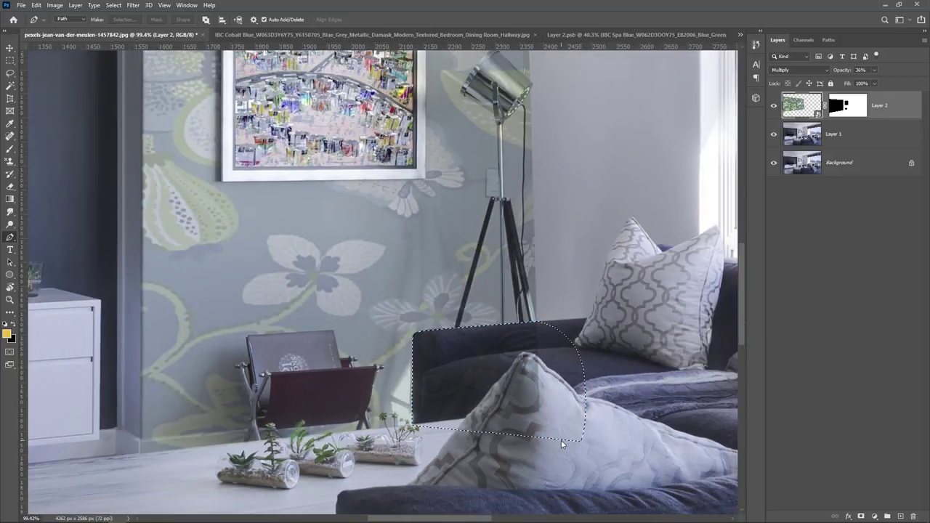
pyautogui.press('Delete')
pyautogui.press('Return')
pyautogui.click(836, 105)
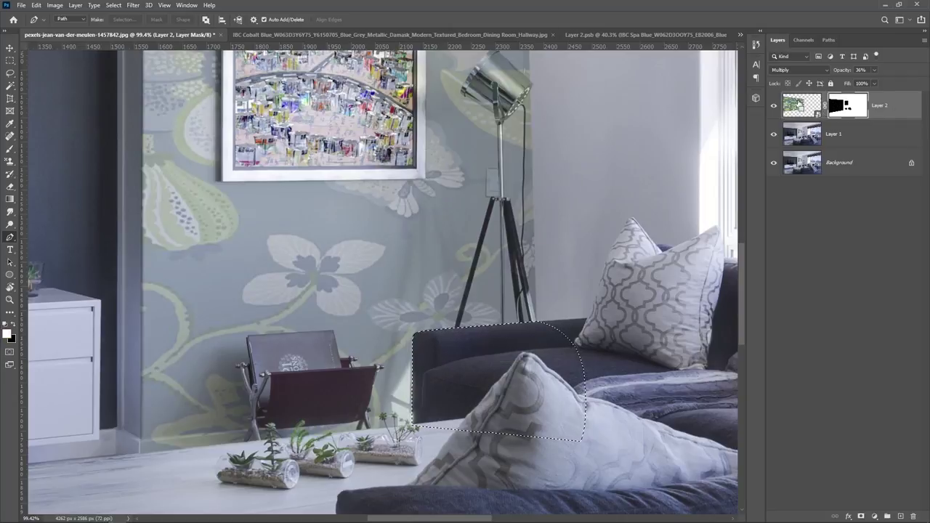
# Start the pen path with curved anchors around the lamp head's rim and lower corner.
pyautogui.scroll(2, 539, 166)
pyautogui.scroll(3, 361, 67)
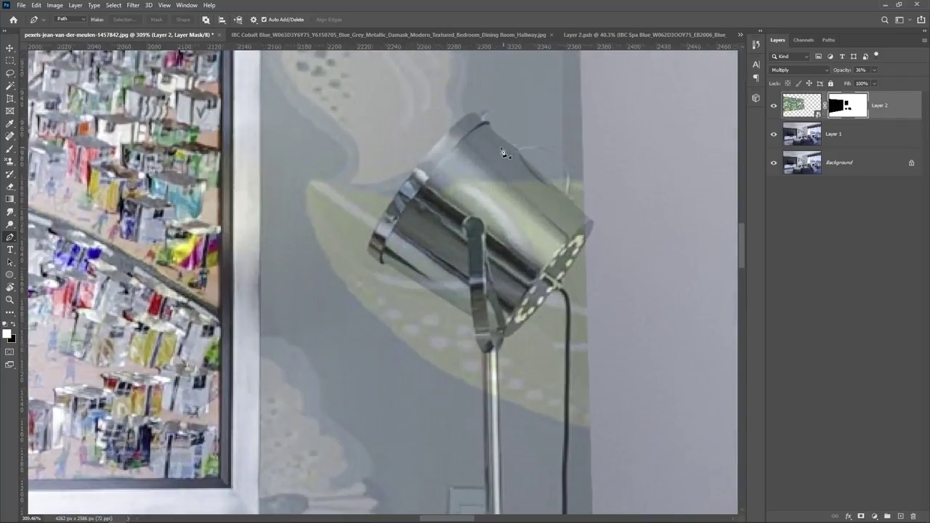
pyautogui.click(382, 263)
pyautogui.scroll(3, 511, 69)
pyautogui.scroll(-2, 432, 187)
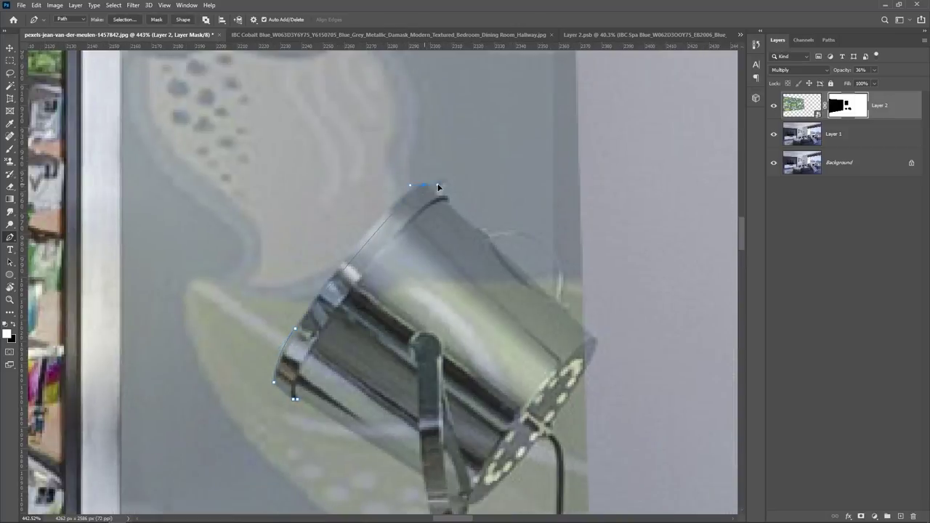
pyautogui.moveTo(425, 186)
pyautogui.mouseDown()
pyautogui.moveTo(459, 187)
pyautogui.moveTo(444, 187)
pyautogui.mouseUp()
pyautogui.scroll(-1, 523, 414)
pyautogui.scroll(1, 474, 442)
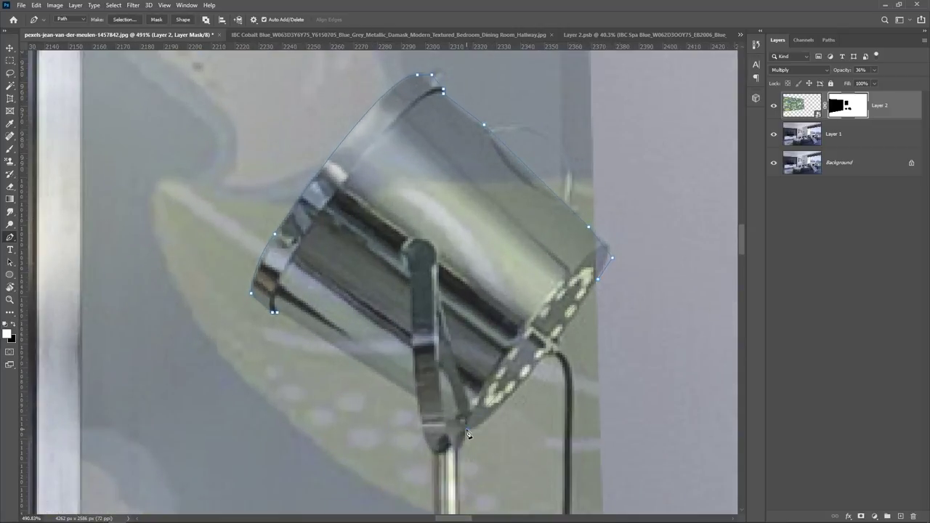
pyautogui.moveTo(466, 429); pyautogui.dragTo(416, 439)
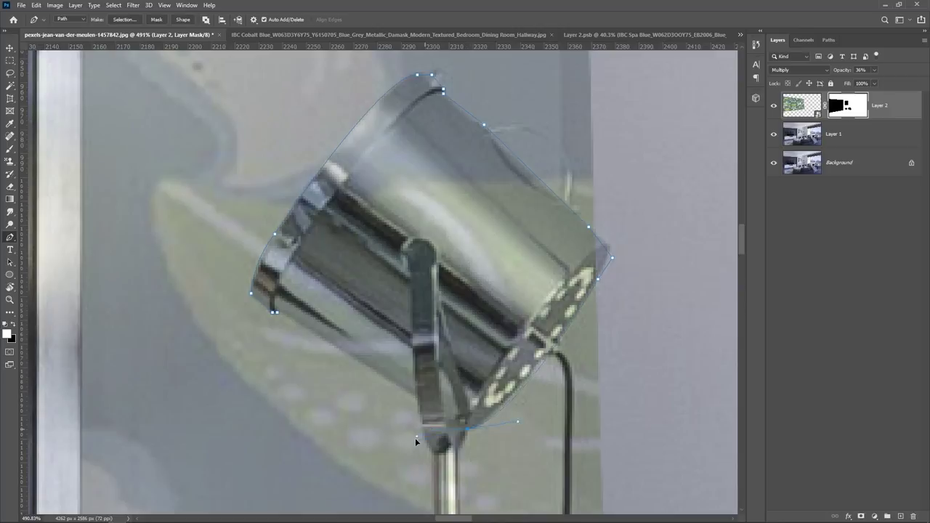
pyautogui.click(467, 431)
# Continue the path from the tripod foot at the sofa, up the leg, and down the pole.
pyautogui.scroll(-2, 456, 456)
pyautogui.scroll(1, 500, 449)
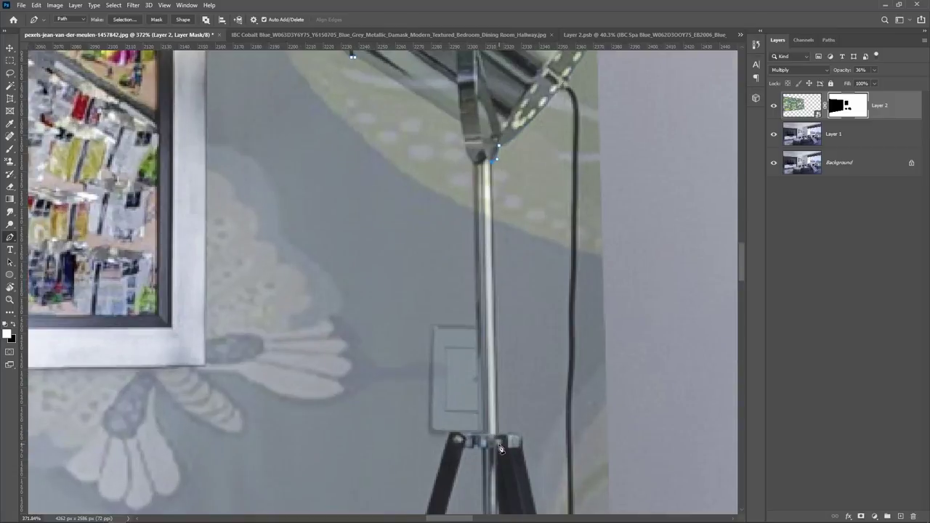
pyautogui.scroll(2, 509, 433)
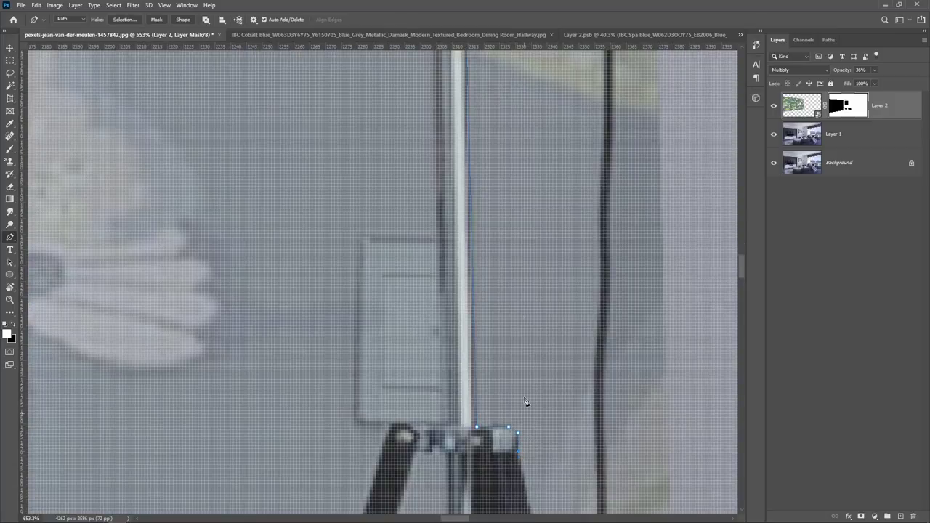
pyautogui.scroll(-3, 526, 402)
pyautogui.scroll(2, 552, 438)
pyautogui.scroll(-3, 539, 452)
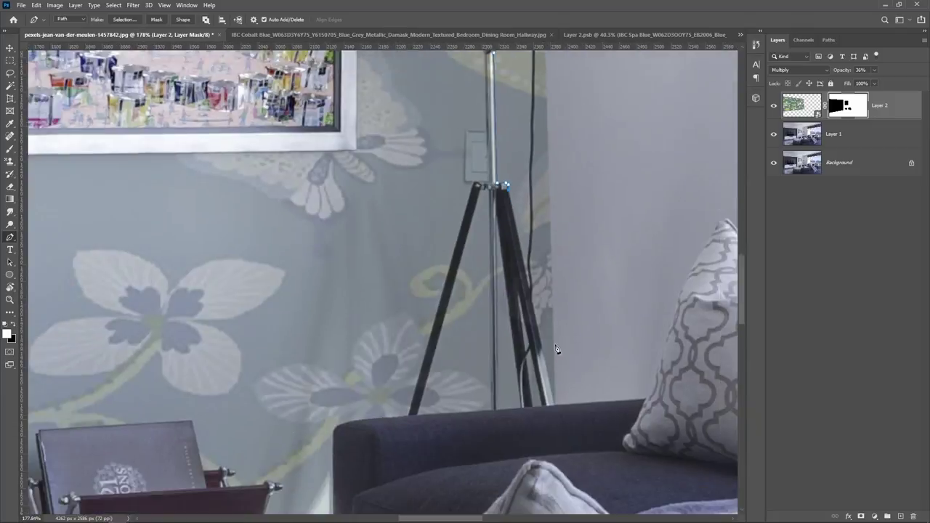
pyautogui.scroll(2, 553, 404)
pyautogui.click(555, 393)
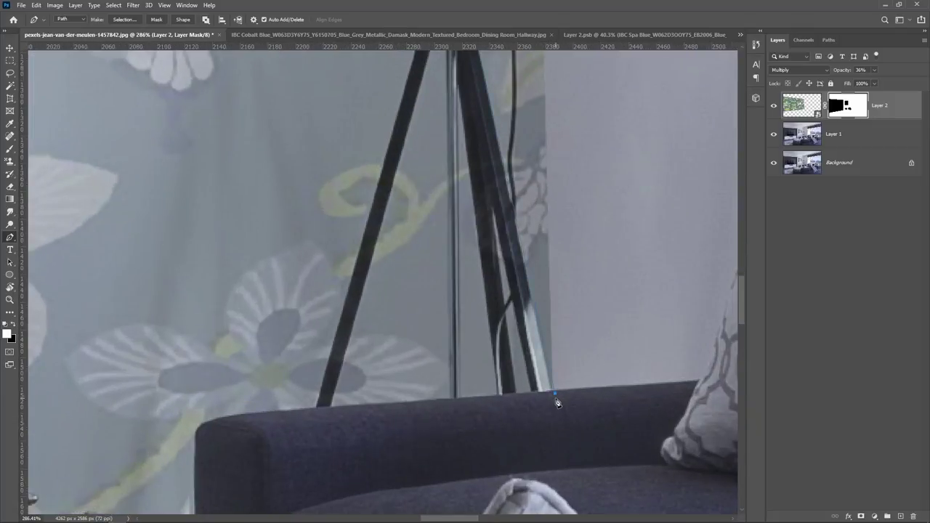
pyautogui.scroll(2, 563, 398)
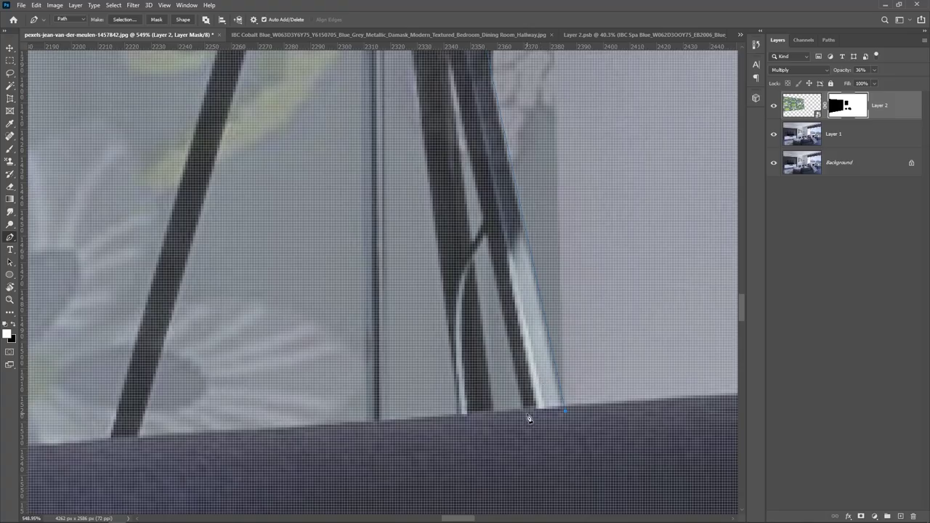
pyautogui.click(527, 417)
pyautogui.scroll(-2, 526, 416)
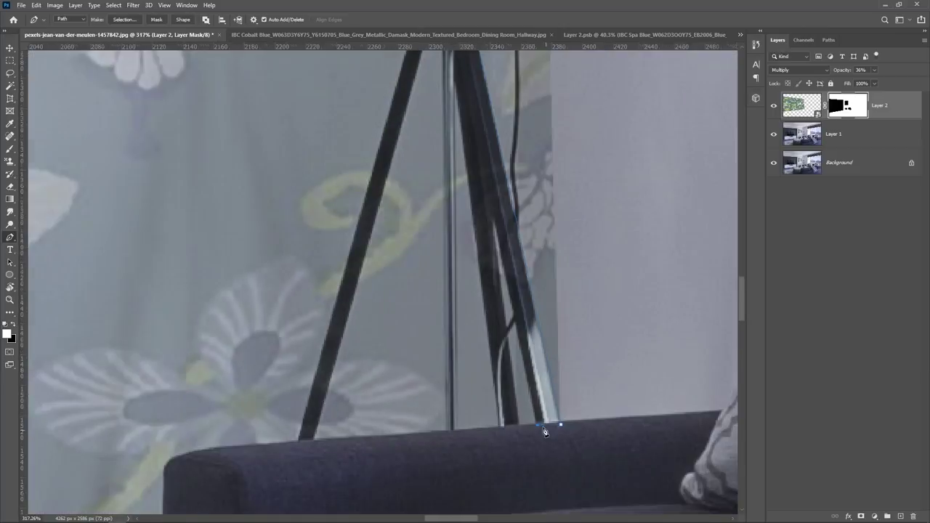
pyautogui.click(492, 217)
pyautogui.scroll(-1, 465, 264)
pyautogui.scroll(2, 465, 264)
pyautogui.click(456, 161)
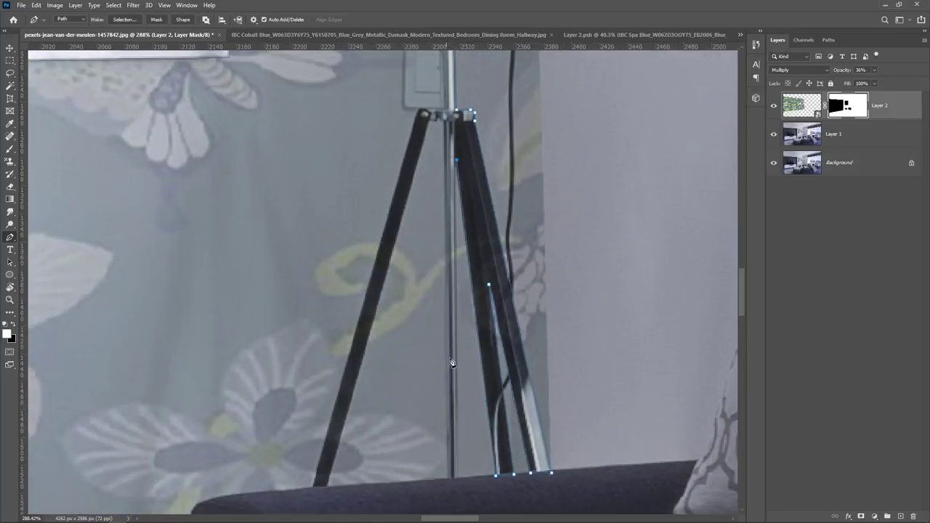
pyautogui.click(452, 480)
# Trace the left tripod leg from the top joint down to its foot and back.
pyautogui.scroll(3, 420, 87)
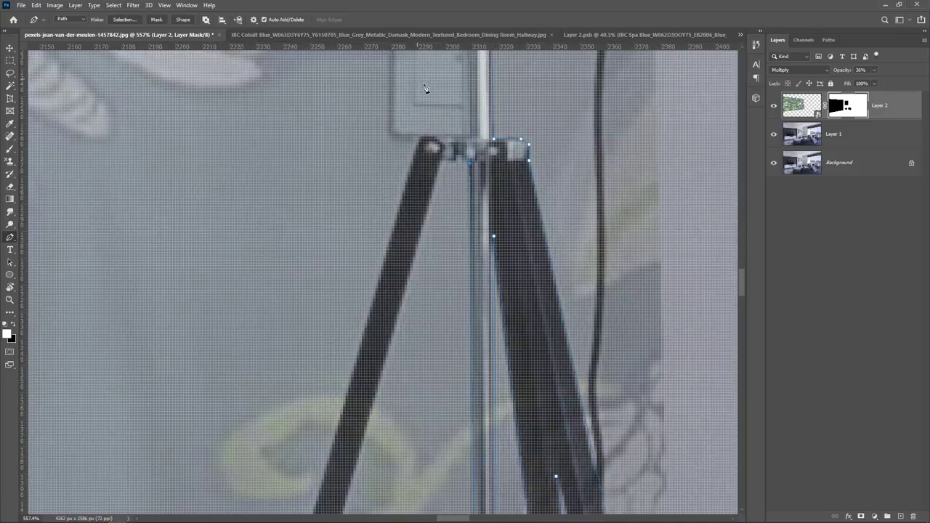
pyautogui.click(465, 160)
pyautogui.scroll(-3, 483, 229)
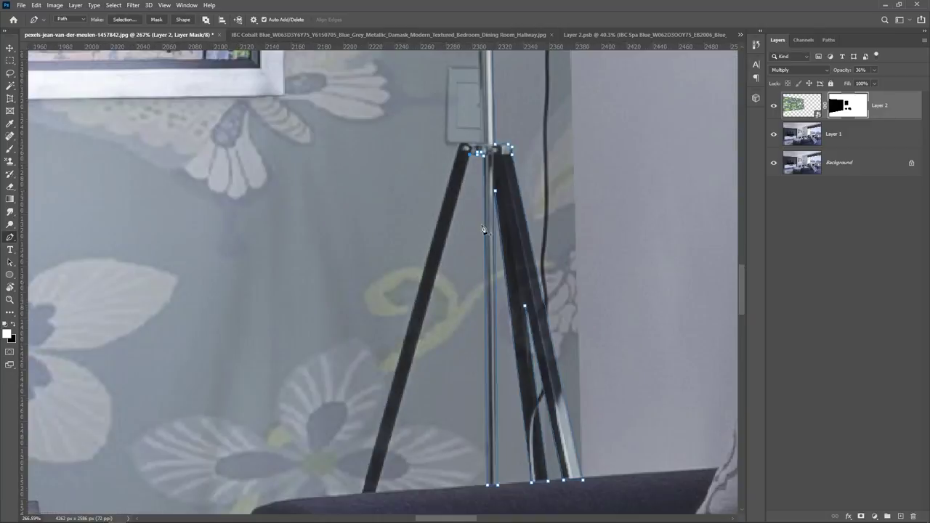
pyautogui.click(372, 494)
pyautogui.click(362, 494)
pyautogui.click(465, 149)
pyautogui.scroll(-2, 436, 182)
pyautogui.scroll(3, 411, 212)
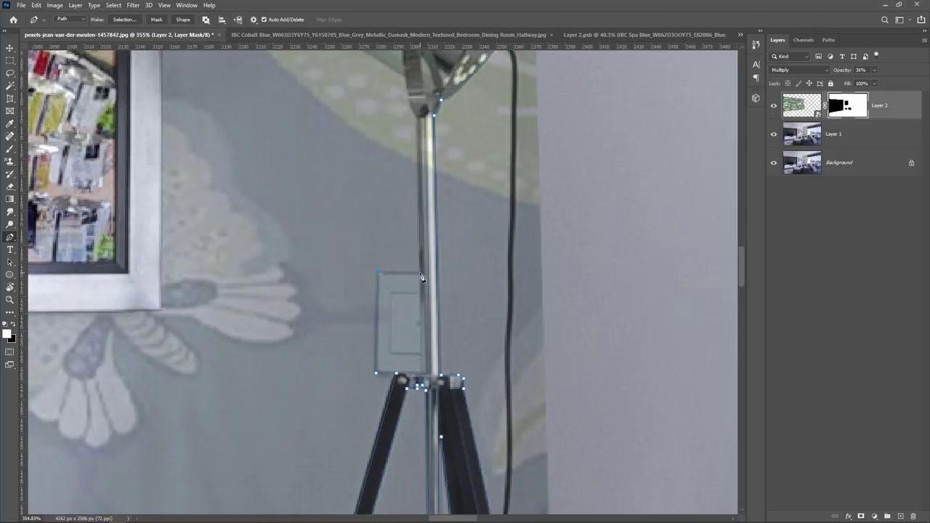
pyautogui.scroll(-3, 421, 291)
pyautogui.scroll(2, 431, 243)
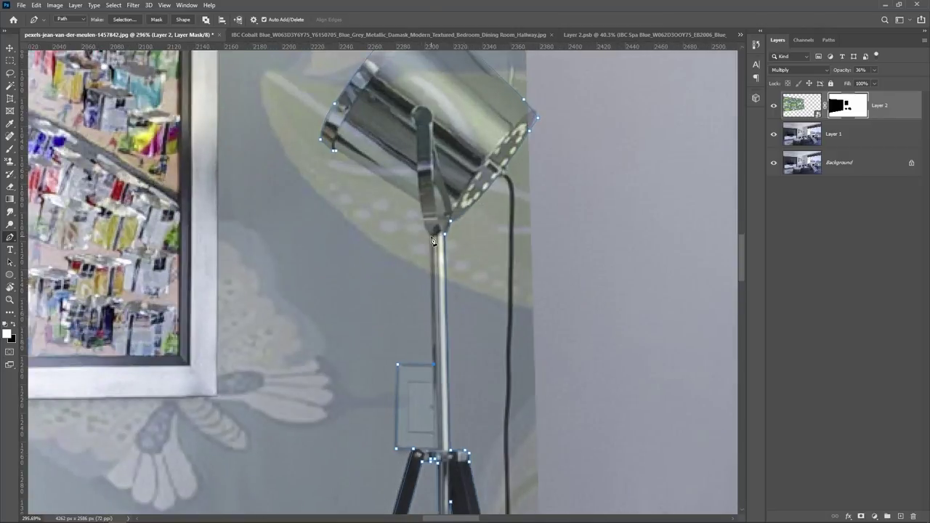
pyautogui.scroll(2, 434, 241)
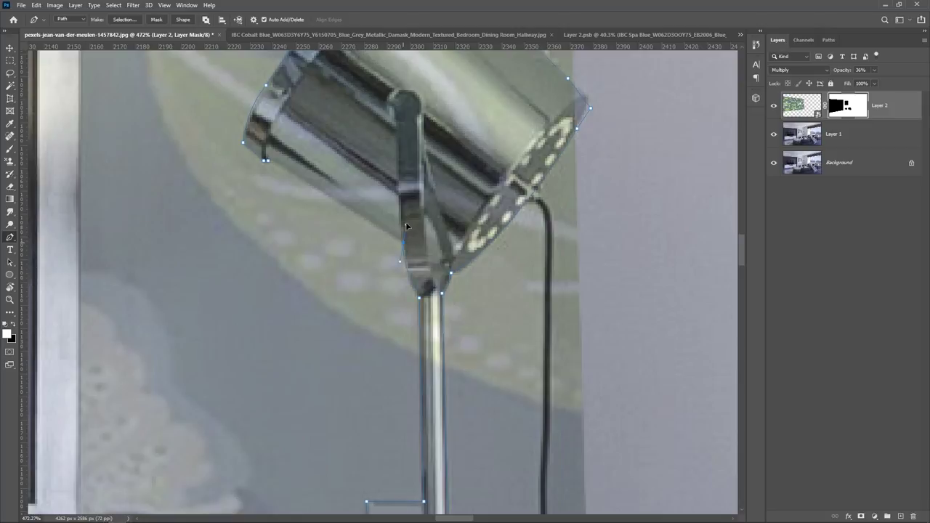
# Close the lamp path, then fill its selection on the mask to hide the wallpaper.
pyautogui.click(265, 160)
pyautogui.hotkey('ctrl', 'Return')
pyautogui.press('BackSpace')
pyautogui.hotkey('ctrl', 'd')
# Raise the wallpaper layer's opacity to 100% and select the Move tool.
pyautogui.scroll(-3, 483, 242)
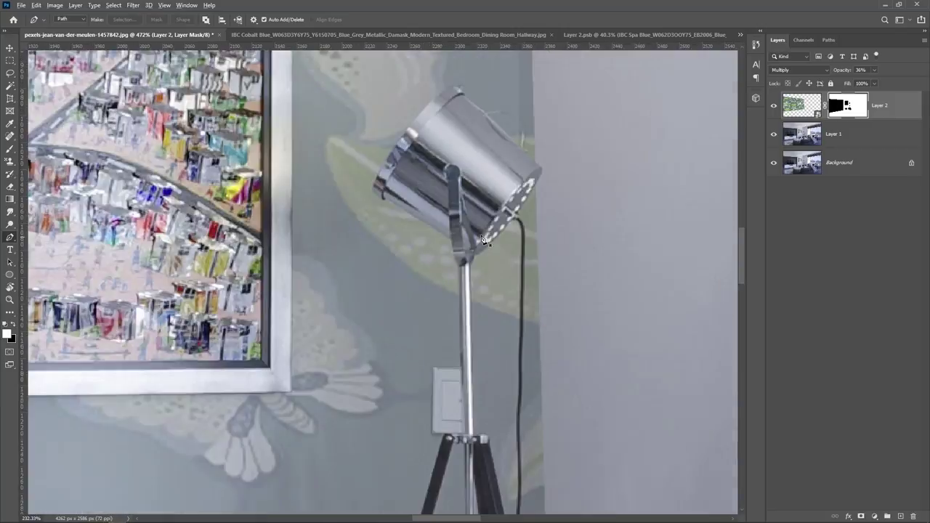
pyautogui.scroll(-3, 483, 242)
pyautogui.scroll(-2, 447, 193)
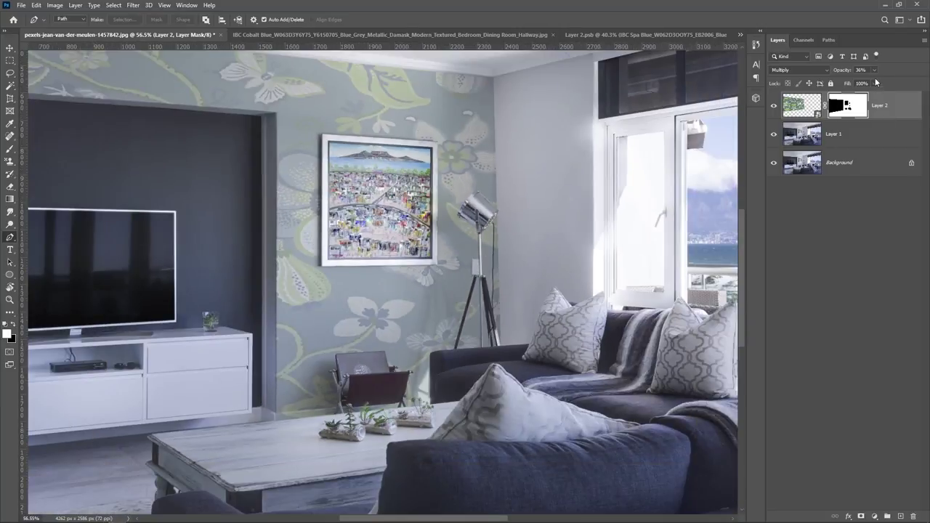
pyautogui.moveTo(899, 83); pyautogui.dragTo(905, 82)
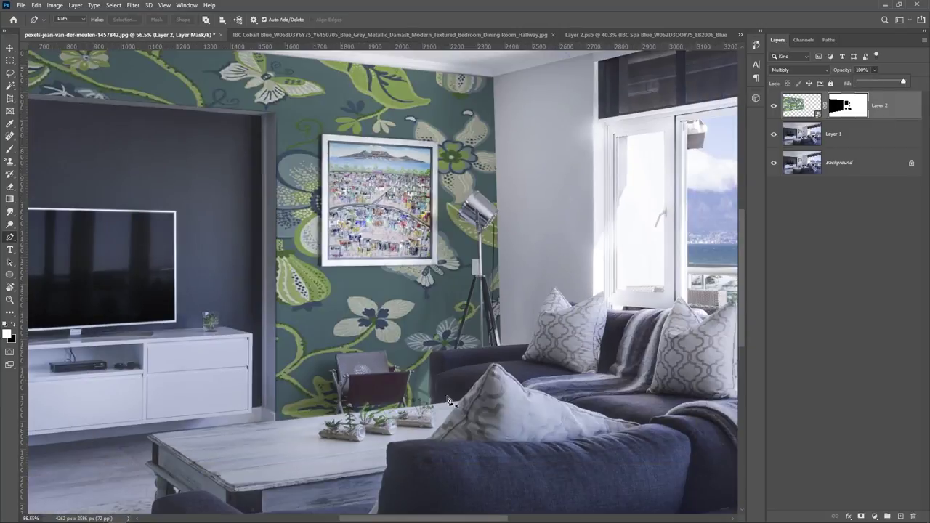
pyautogui.scroll(-2, 516, 279)
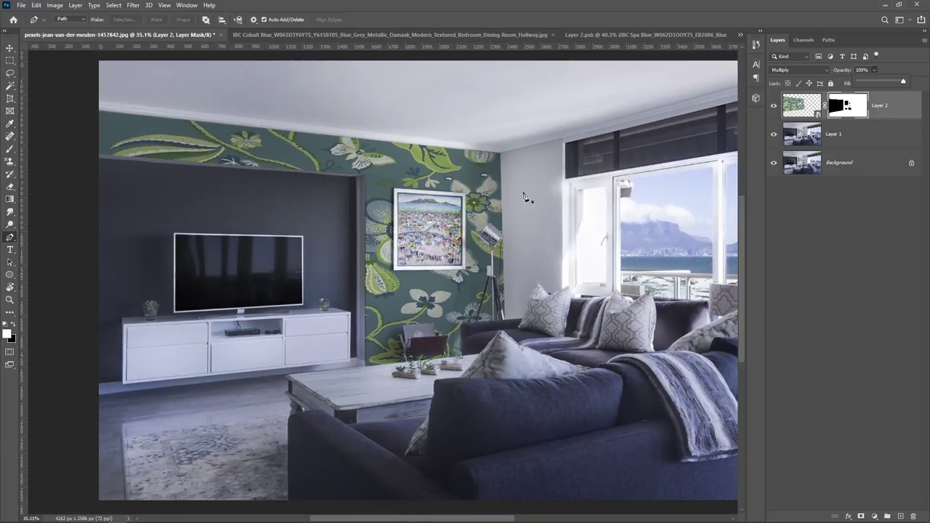
pyautogui.click(10, 48)
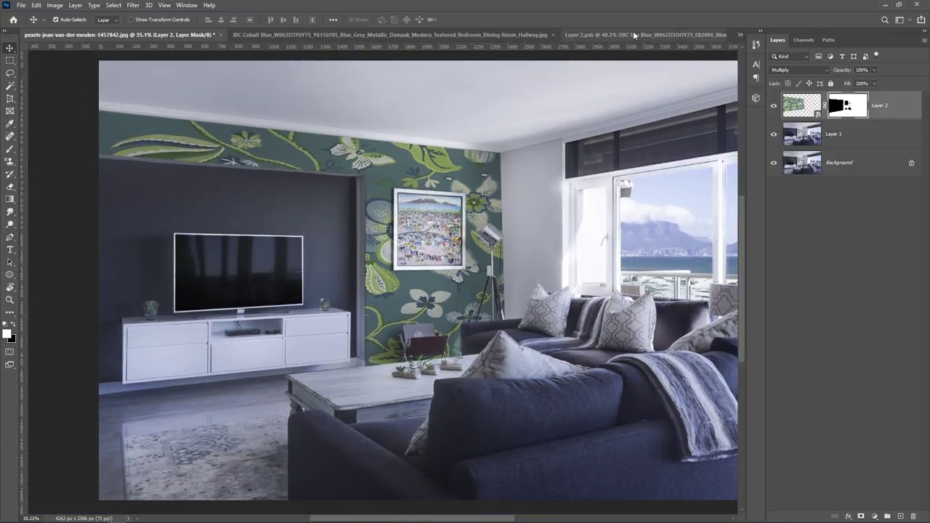
# Close the Cobalt Damask image and switch to the Layer 2.psb smart object contents.
pyautogui.click(518, 34)
pyautogui.click(556, 34)
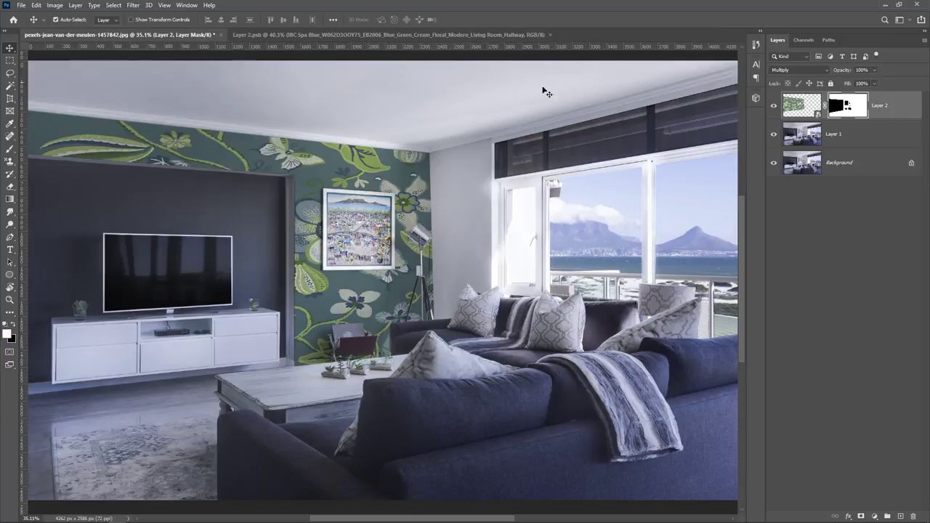
pyautogui.click(484, 34)
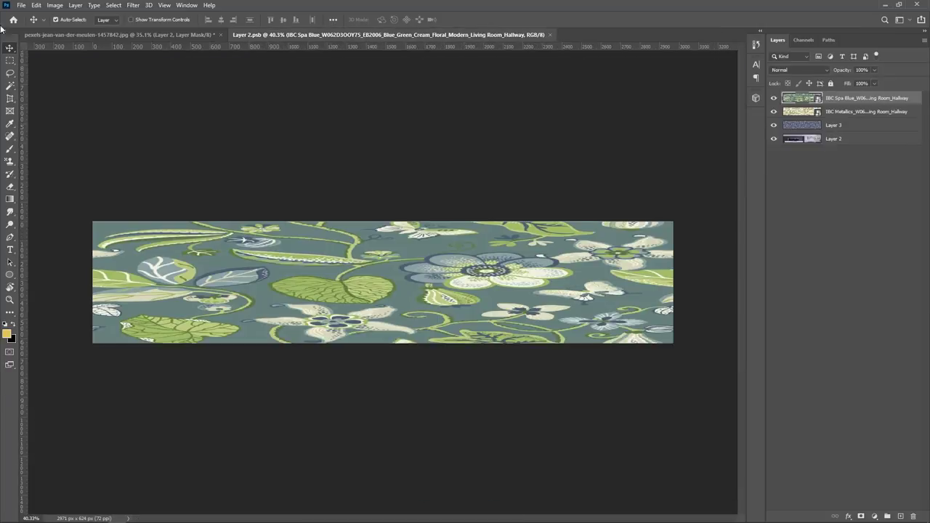
# Scale the floral texture to half width and place an Alt-dragged copy to its right.
pyautogui.hotkey('ctrl', 't')
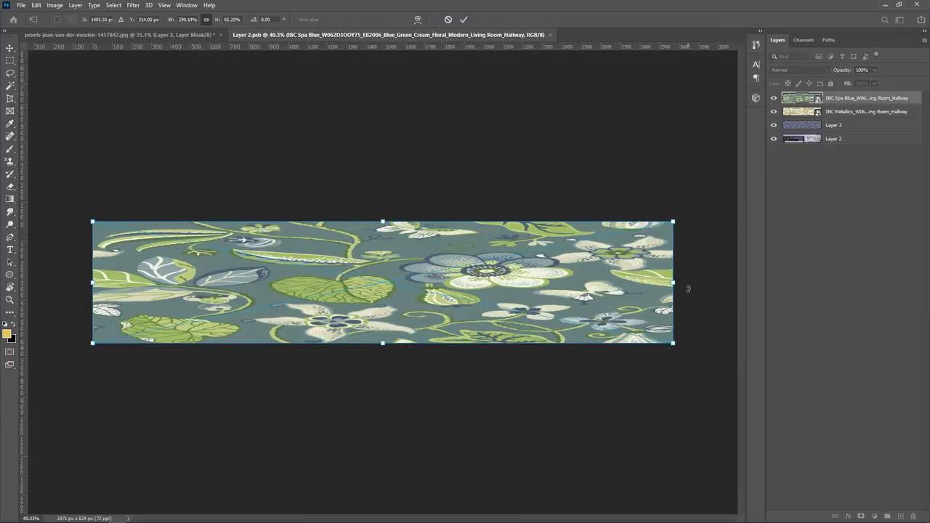
pyautogui.moveTo(674, 282); pyautogui.dragTo(389, 281)
pyautogui.press('Return')
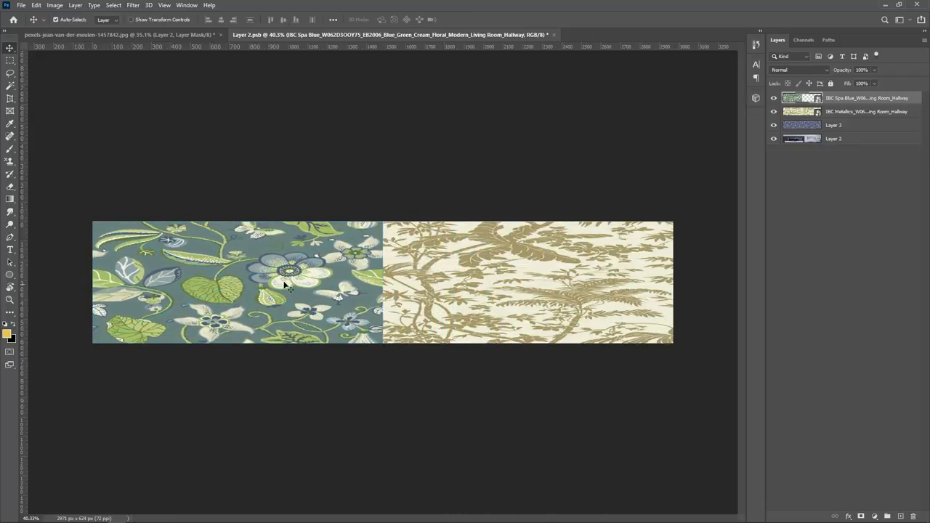
pyautogui.moveTo(239, 282); pyautogui.dragTo(489, 284)
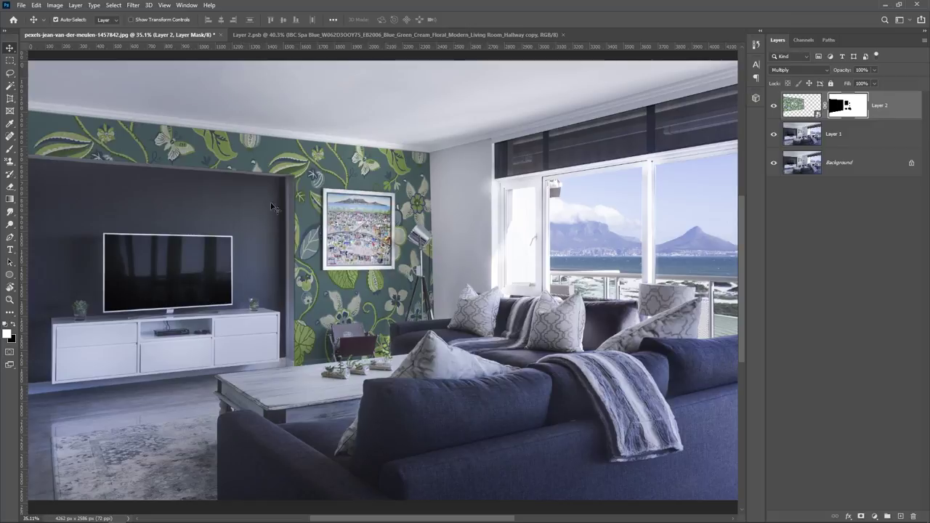
# Scroll the AP-Texture folder to the Magnolia rose texture and drag it toward Photoshop.
pyautogui.hotkey('alt', 'Tab')
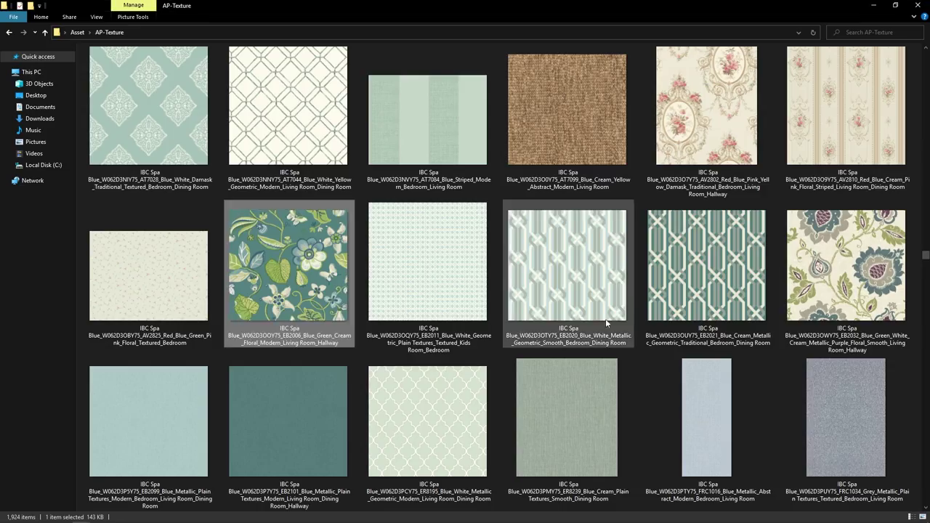
pyautogui.scroll(-10, 591, 262)
pyautogui.scroll(-5, 592, 270)
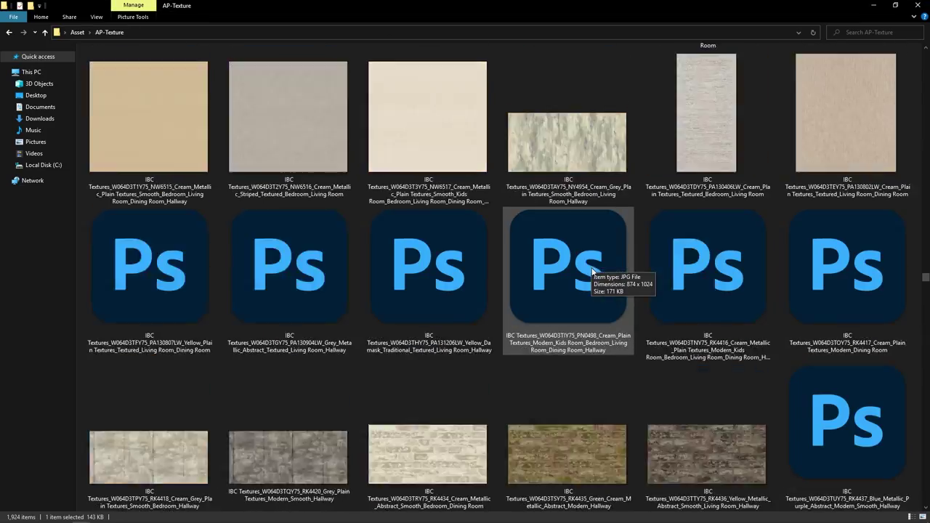
pyautogui.scroll(-5, 592, 270)
pyautogui.scroll(-5, 593, 270)
pyautogui.scroll(-5, 593, 270)
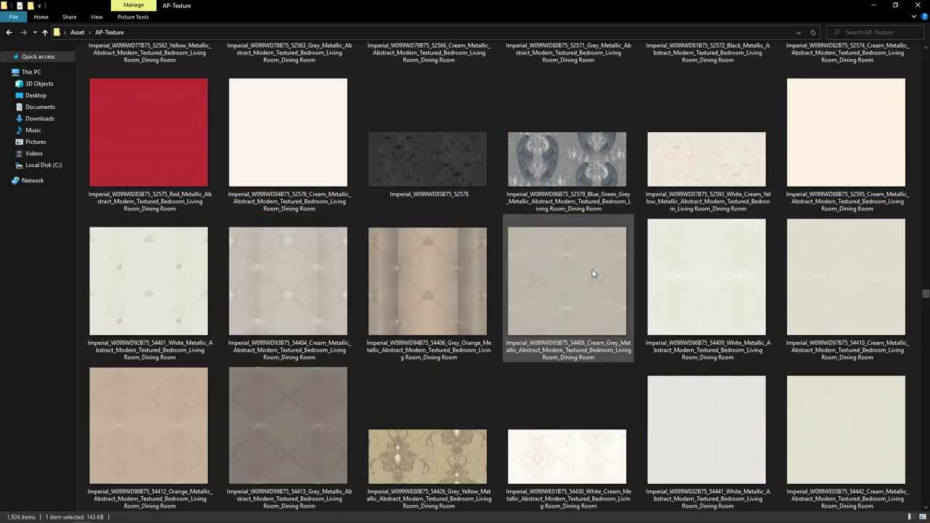
pyautogui.scroll(-5, 592, 270)
pyautogui.scroll(-5, 592, 270)
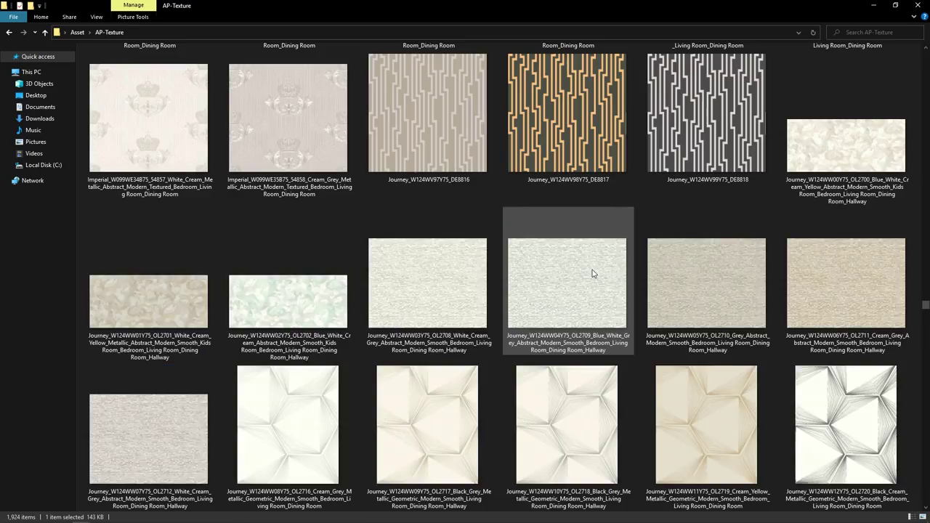
pyautogui.scroll(-5, 592, 271)
pyautogui.moveTo(716, 89); pyautogui.dragTo(376, 81)
pyautogui.hotkey('alt', 'Tab')
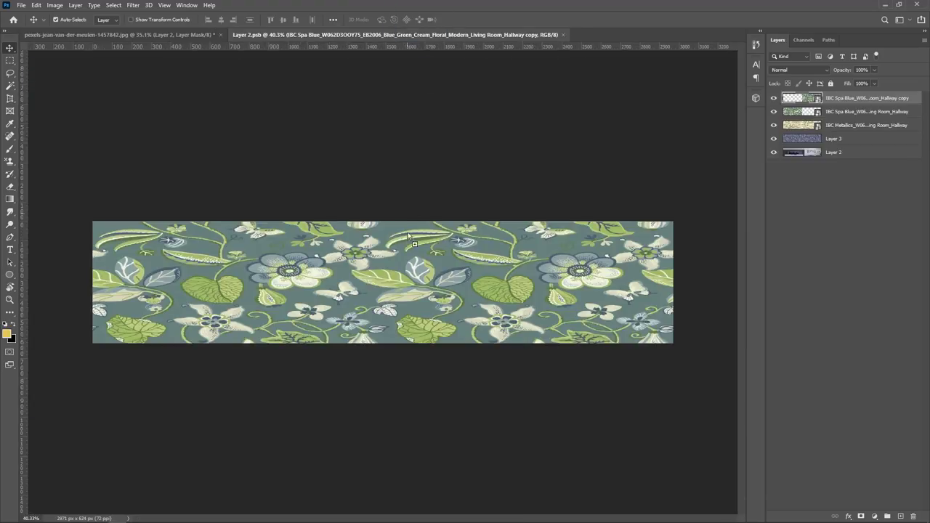
# Place the Magnolia rose texture in Layer 2.psb, stretch it across half the strip, and save.
pyautogui.moveTo(376, 80)
pyautogui.mouseDown()
pyautogui.moveTo(416, 258)
pyautogui.moveTo(196, 288)
pyautogui.mouseUp()
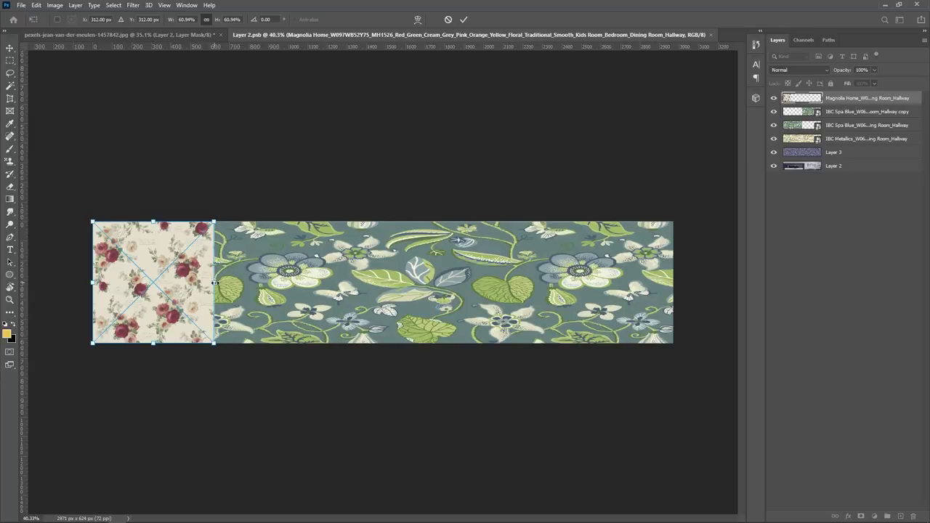
pyautogui.moveTo(213, 283); pyautogui.dragTo(383, 283)
pyautogui.press('Return')
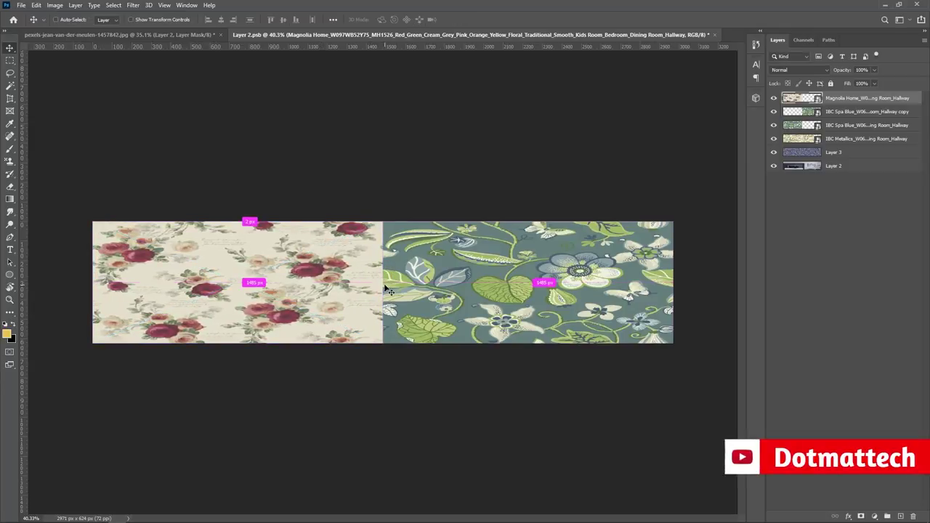
pyautogui.hotkey('ctrl', 's')
pyautogui.click(178, 35)
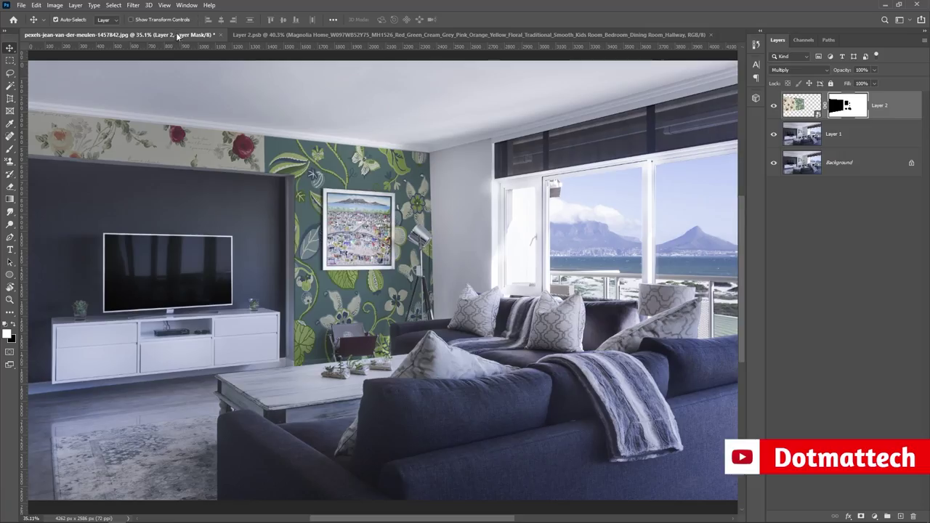
# Duplicate the rose wallpaper into the strip's right half, then save and close Layer 2.psb.
pyautogui.hotkey('ctrl', 'Tab')
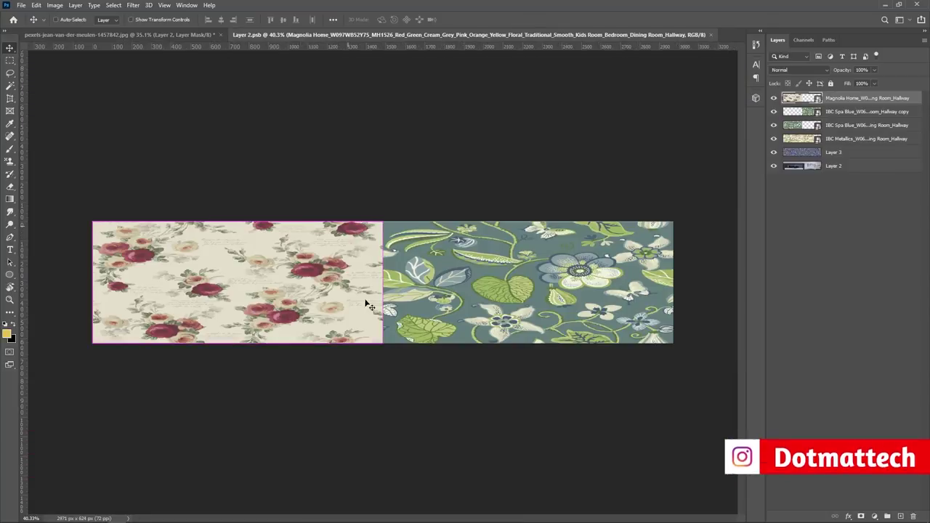
pyautogui.moveTo(237, 284); pyautogui.dragTo(529, 284)
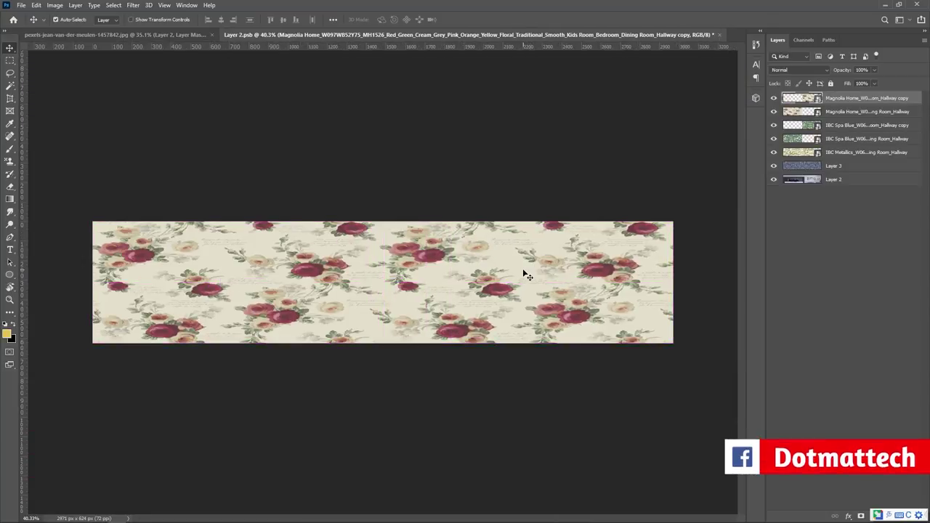
pyautogui.hotkey('ctrl', 's')
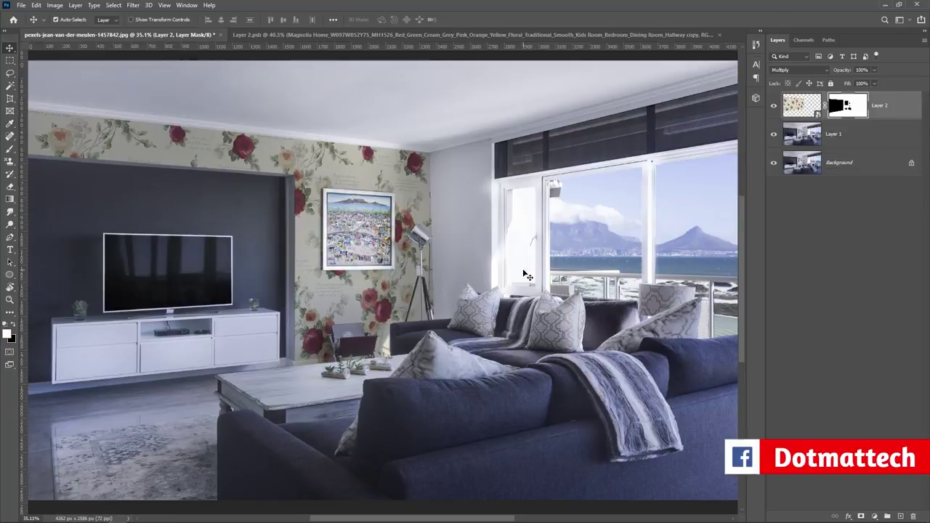
pyautogui.hotkey('ctrl', 'w')
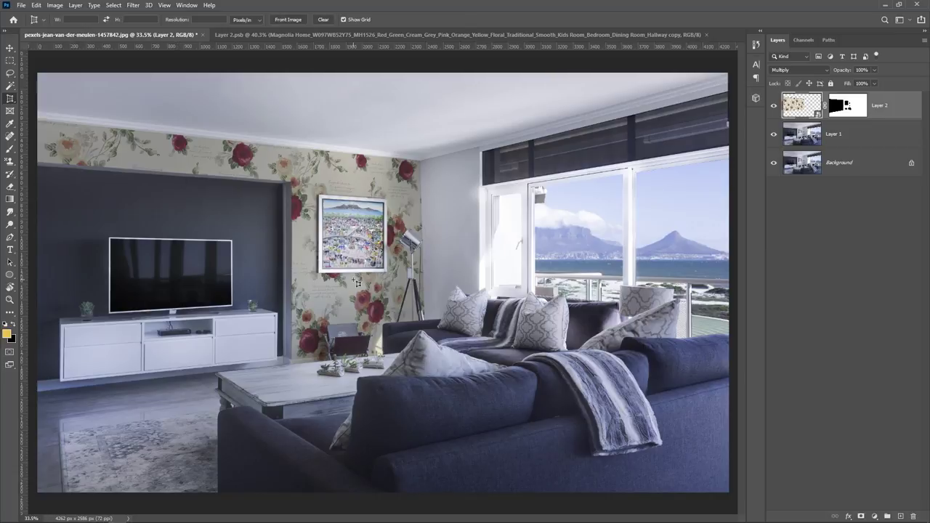
# Select Layer 1 and launch the Vanishing Point filter on it.
pyautogui.scroll(3, 469, 189)
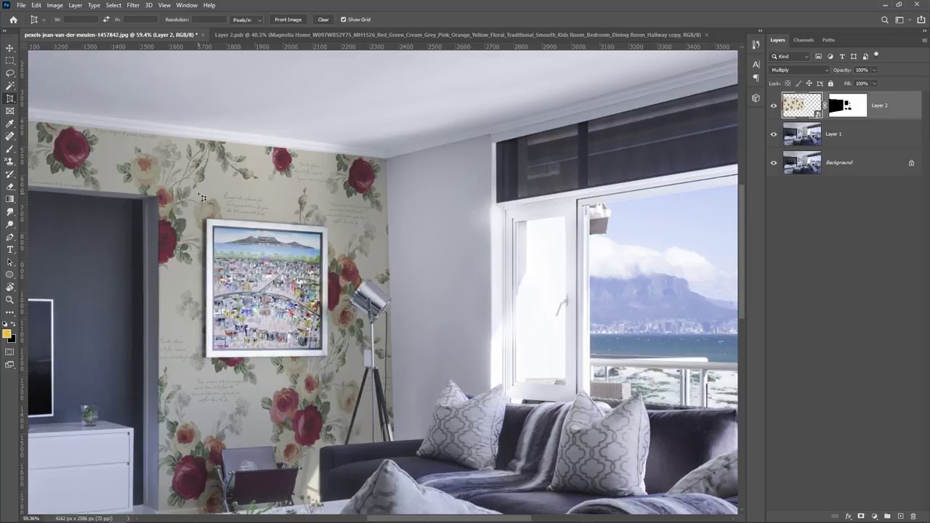
pyautogui.click(132, 8)
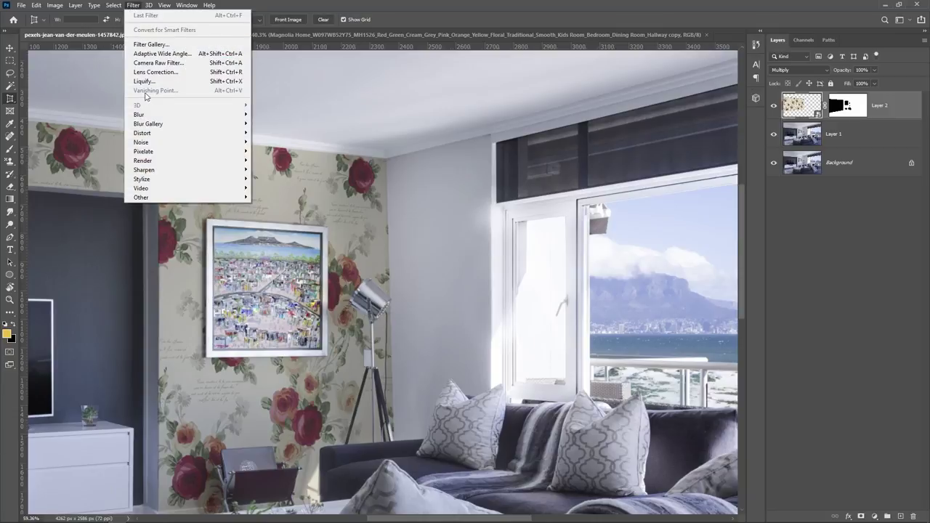
pyautogui.click(878, 132)
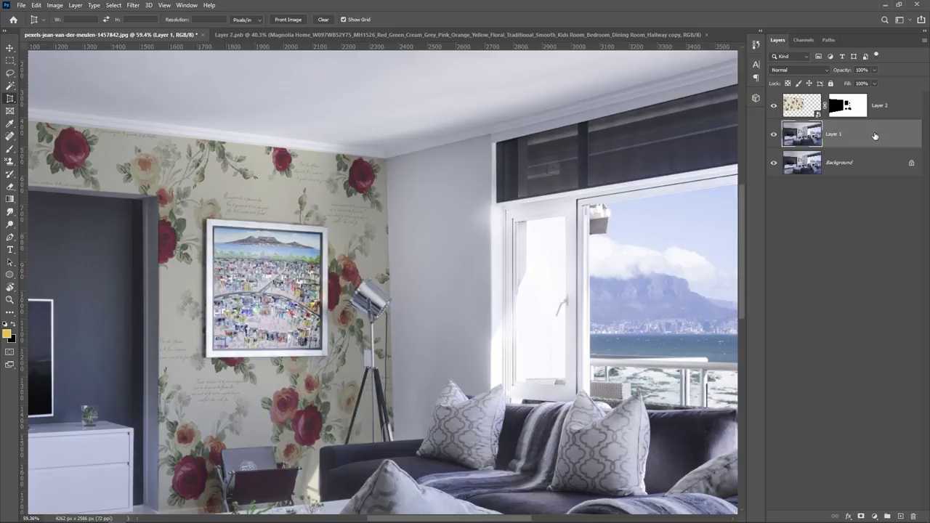
pyautogui.click(140, 12)
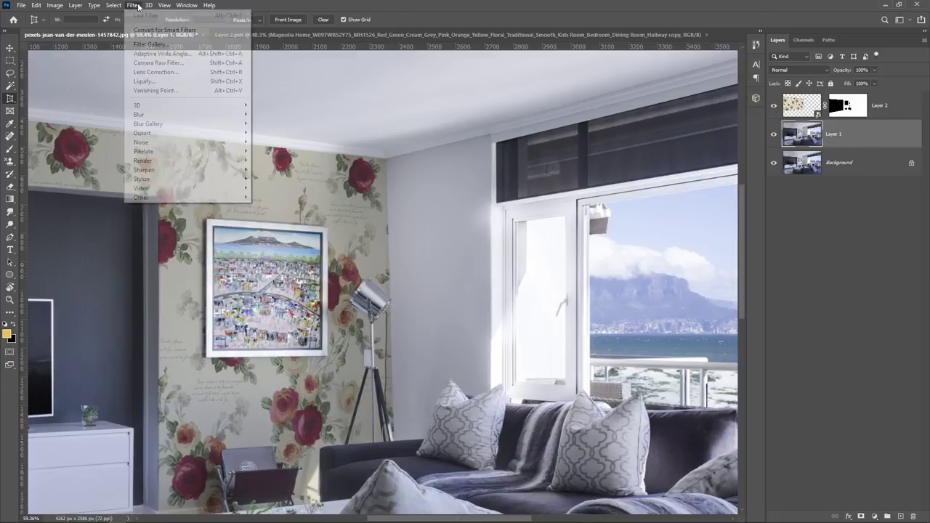
pyautogui.click(142, 93)
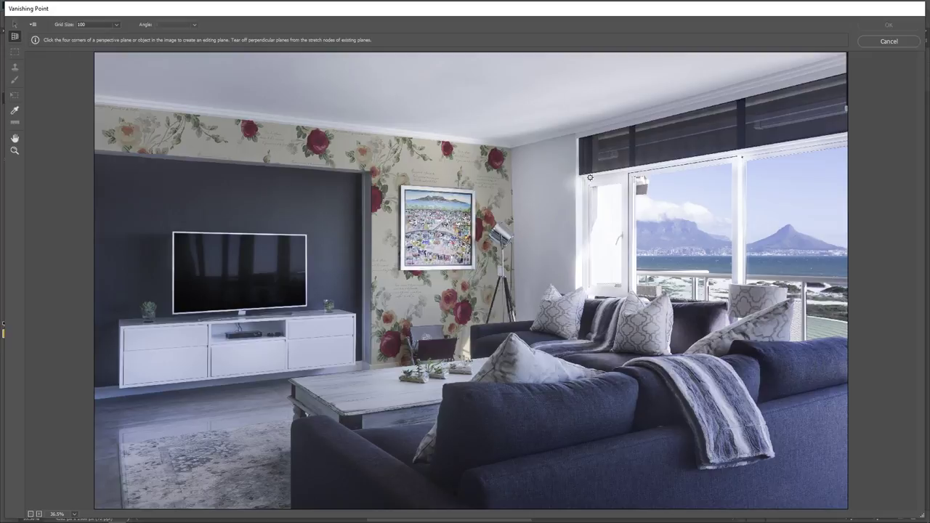
# Zoom the preview to 100% and draw a four-corner plane on the side wall.
pyautogui.press('alt')
pyautogui.hotkey('ctrl', '+')
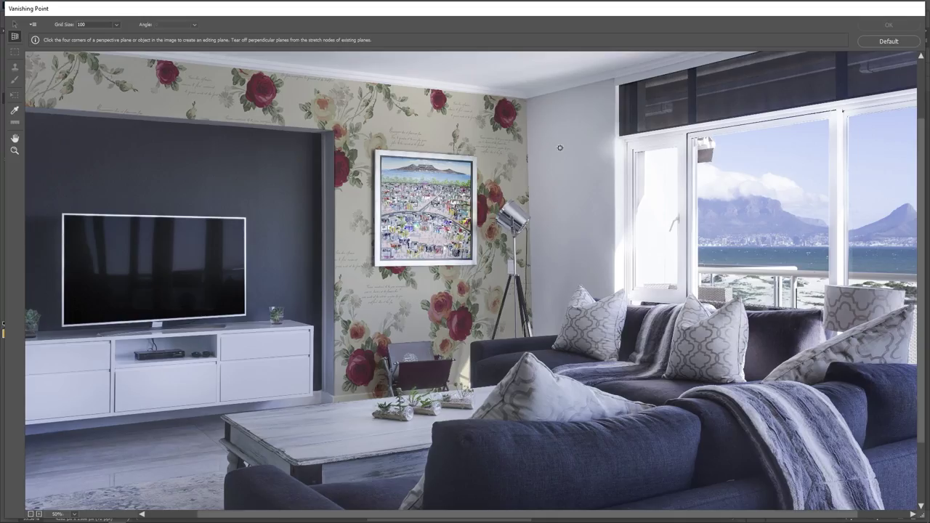
pyautogui.hotkey('ctrl', '+')
pyautogui.press('space')
pyautogui.moveTo(668, 118); pyautogui.dragTo(499, 312)
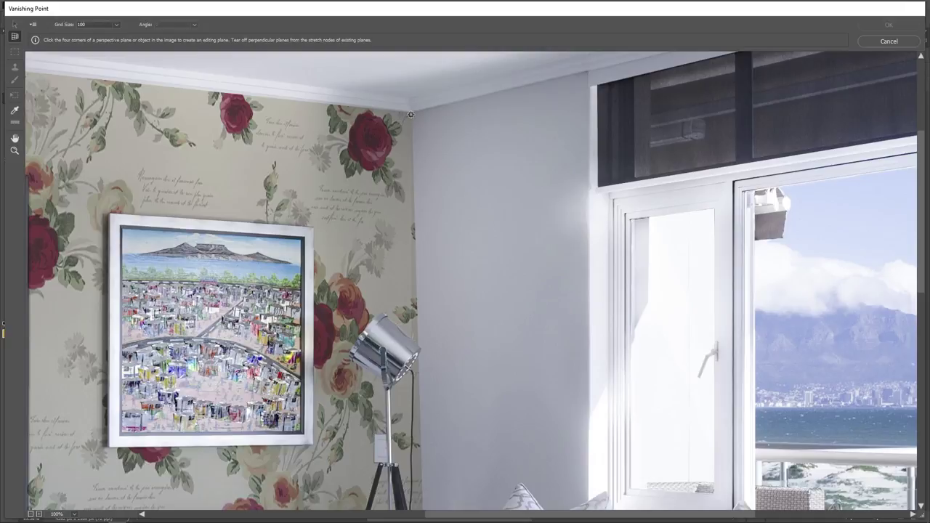
pyautogui.click(571, 89)
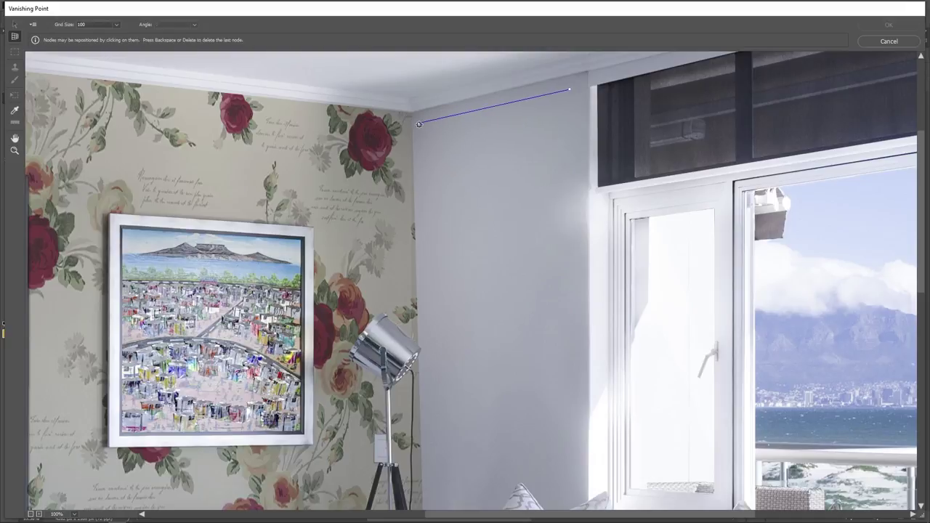
pyautogui.click(419, 124)
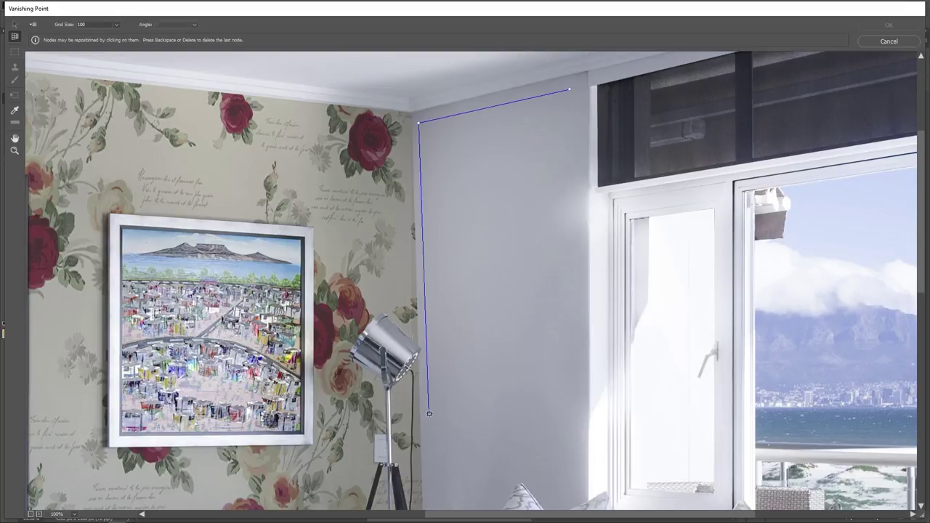
pyautogui.click(428, 414)
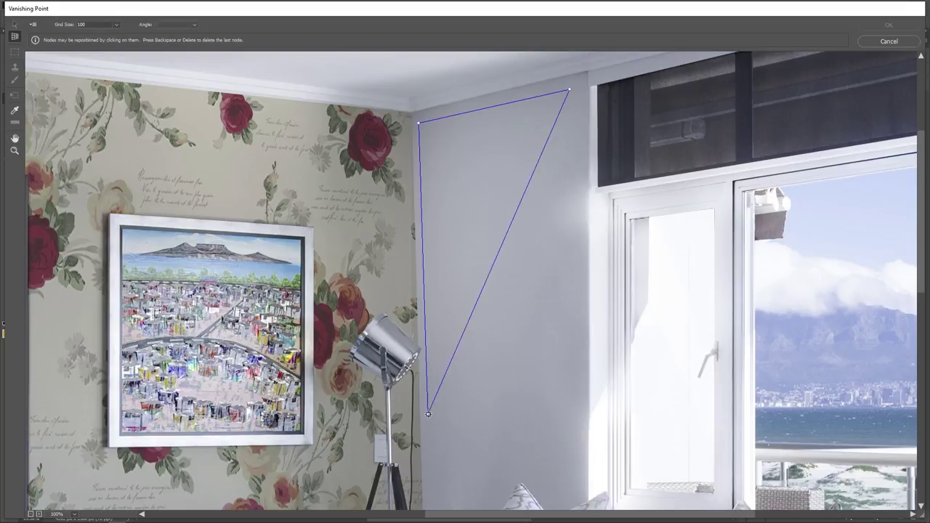
pyautogui.click(572, 419)
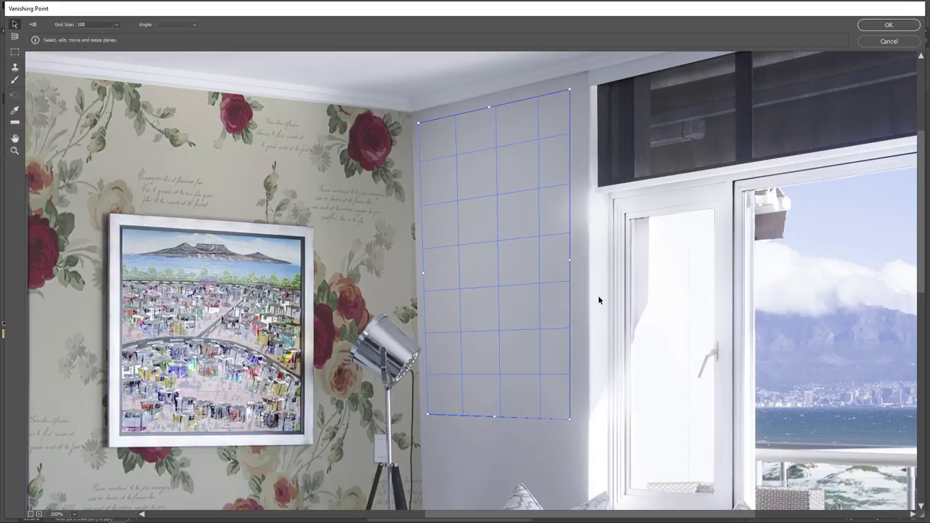
# Align the plane's corners and edges to the wall, ceiling and window, then confirm.
pyautogui.moveTo(419, 126); pyautogui.dragTo(412, 115)
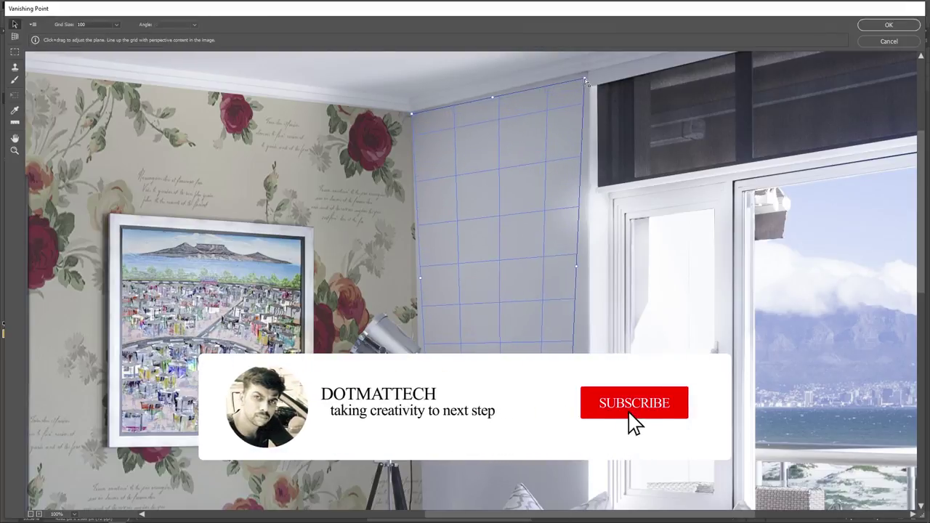
pyautogui.moveTo(570, 90); pyautogui.dragTo(588, 74)
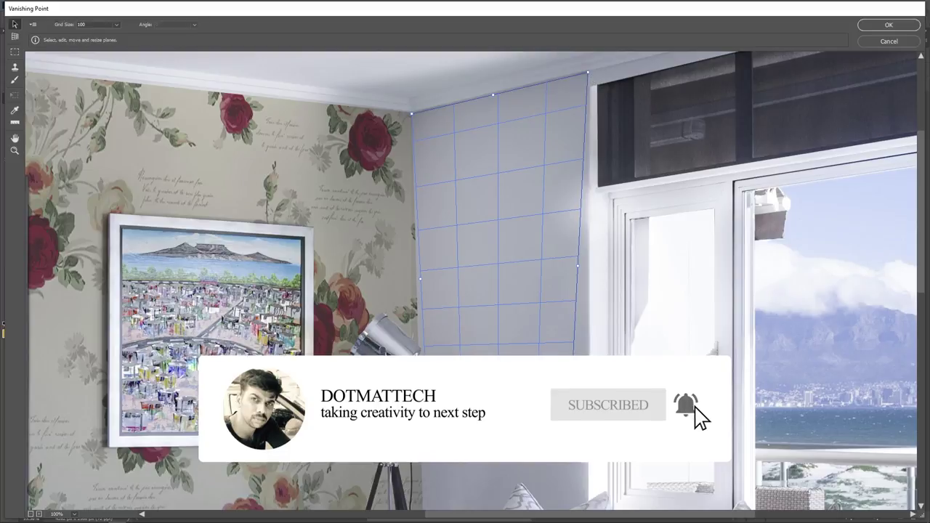
pyautogui.scroll(-5, 572, 238)
pyautogui.moveTo(572, 238); pyautogui.dragTo(590, 239)
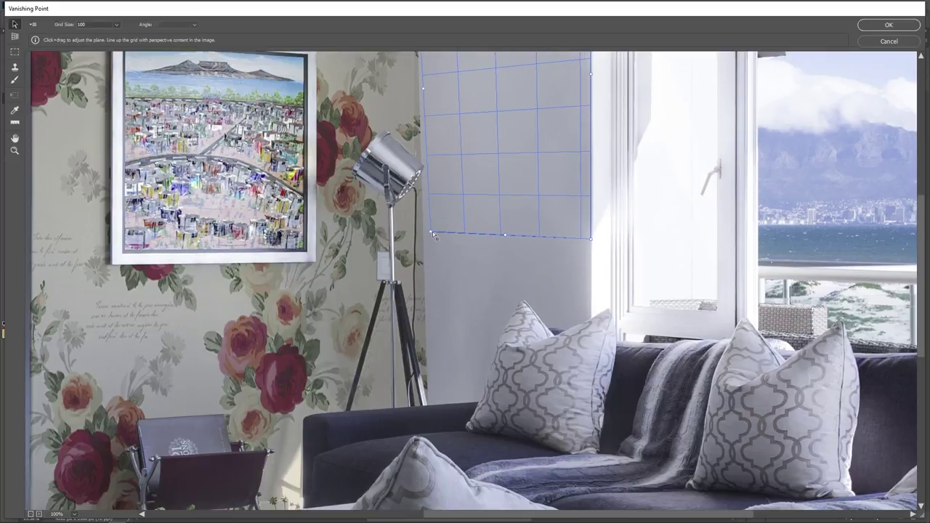
pyautogui.moveTo(431, 235); pyautogui.dragTo(424, 237)
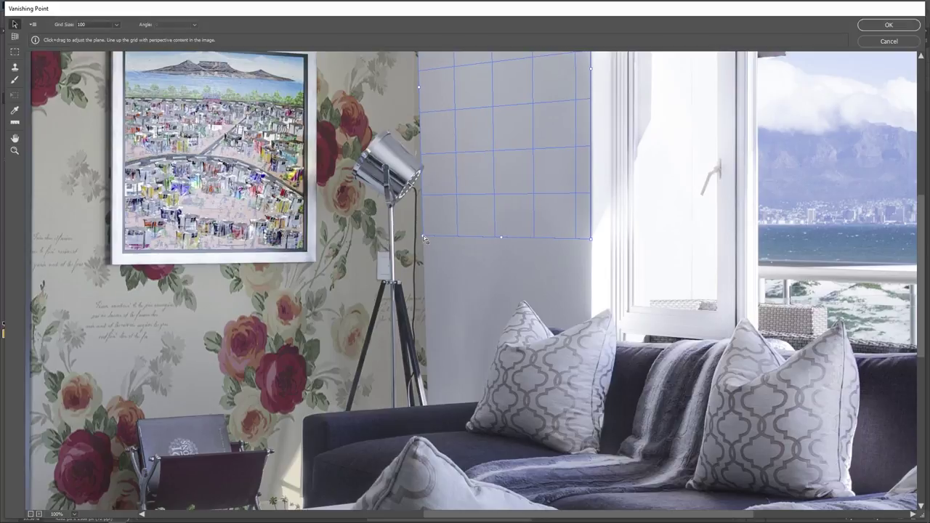
pyautogui.press('h')
pyautogui.moveTo(487, 214); pyautogui.dragTo(503, 391)
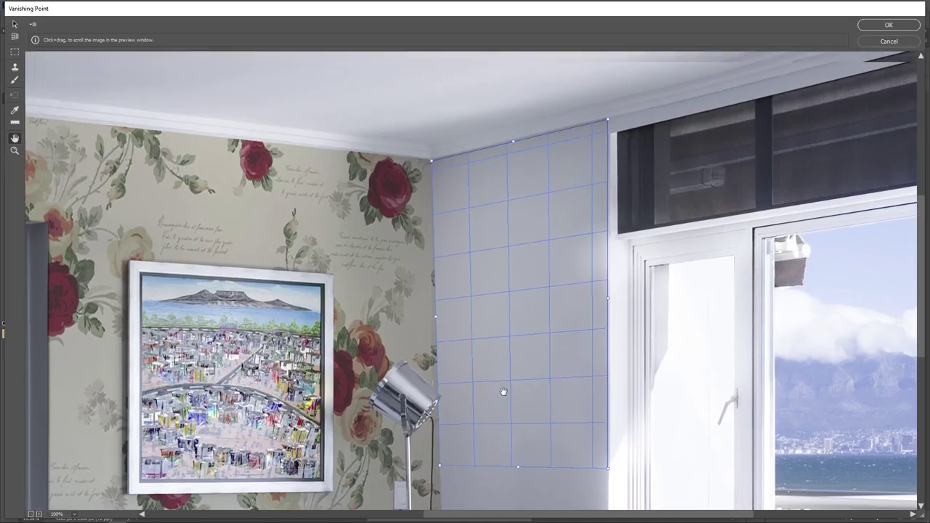
pyautogui.press('v')
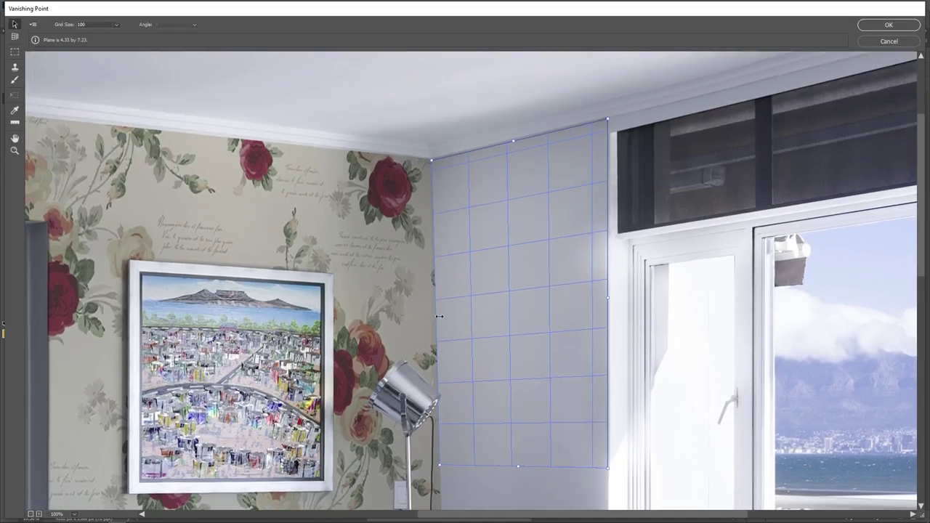
pyautogui.moveTo(439, 316); pyautogui.dragTo(448, 316)
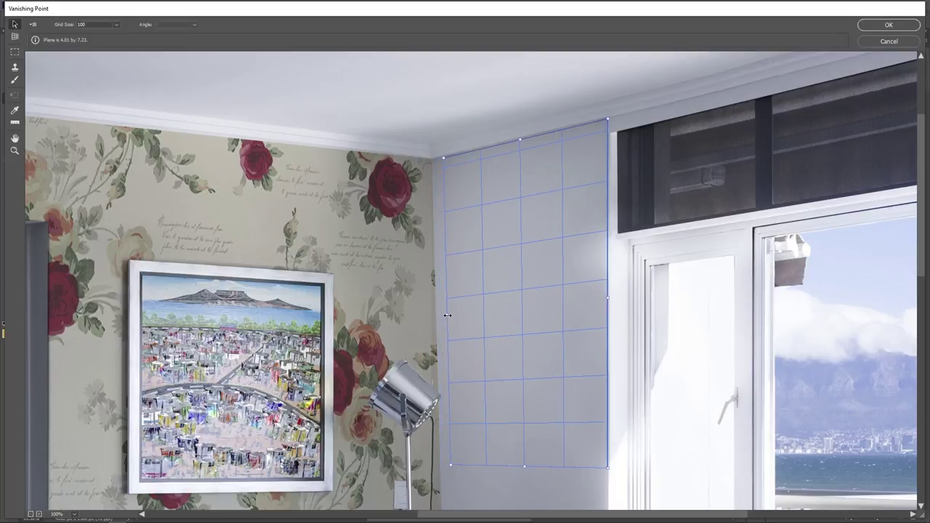
pyautogui.moveTo(608, 298); pyautogui.dragTo(596, 299)
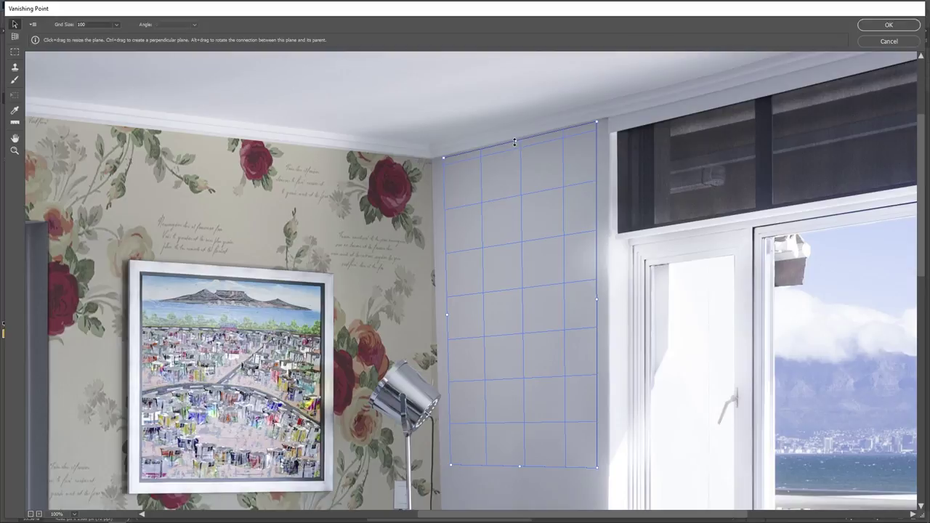
pyautogui.moveTo(514, 141); pyautogui.dragTo(515, 157)
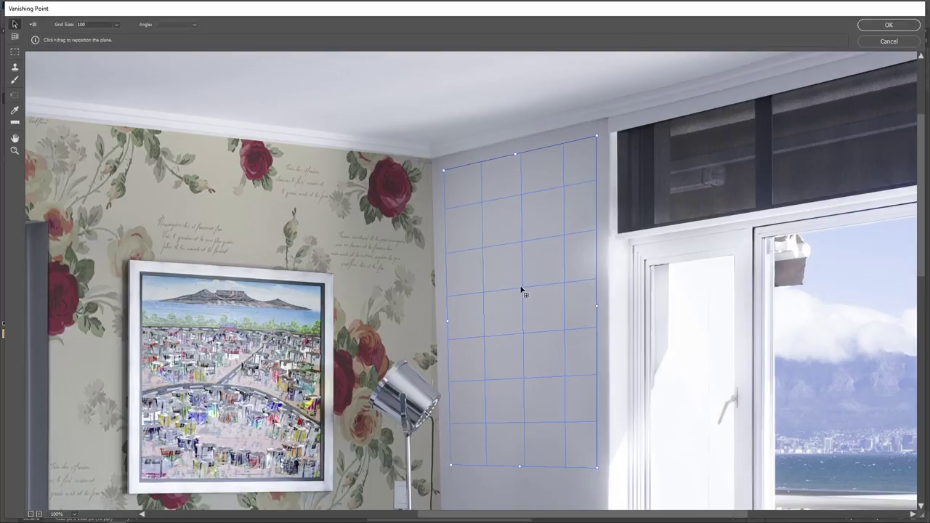
pyautogui.scroll(-5, 522, 293)
pyautogui.scroll(5, 513, 222)
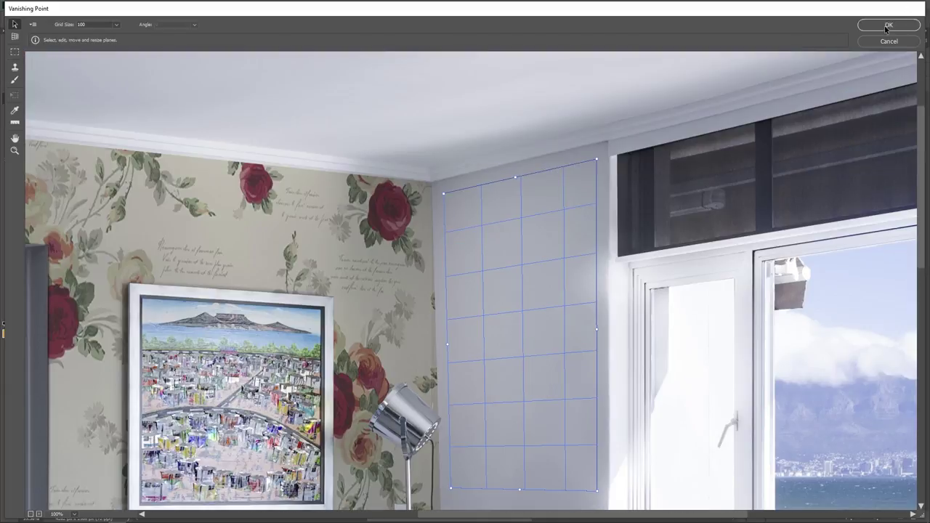
pyautogui.click(888, 26)
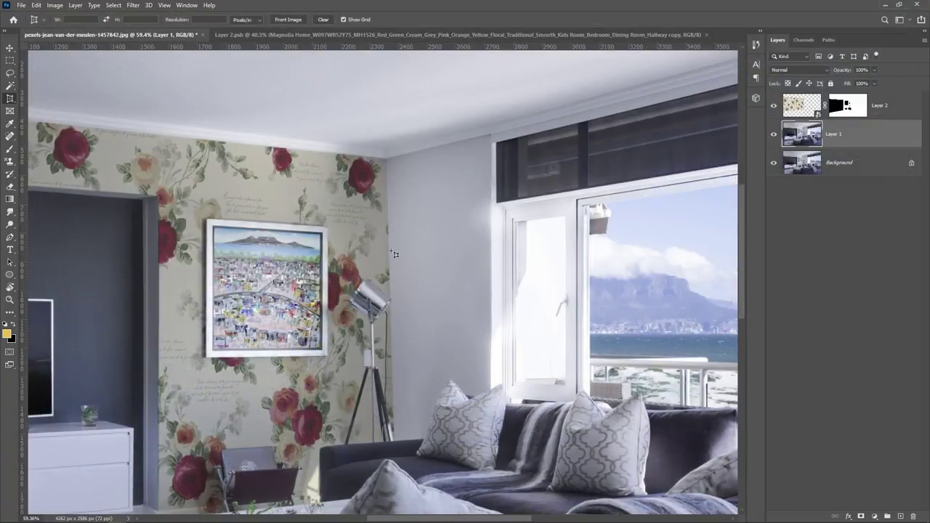
# Select the Move tool and bring up the Downloads folder in File Explorer.
pyautogui.click(10, 47)
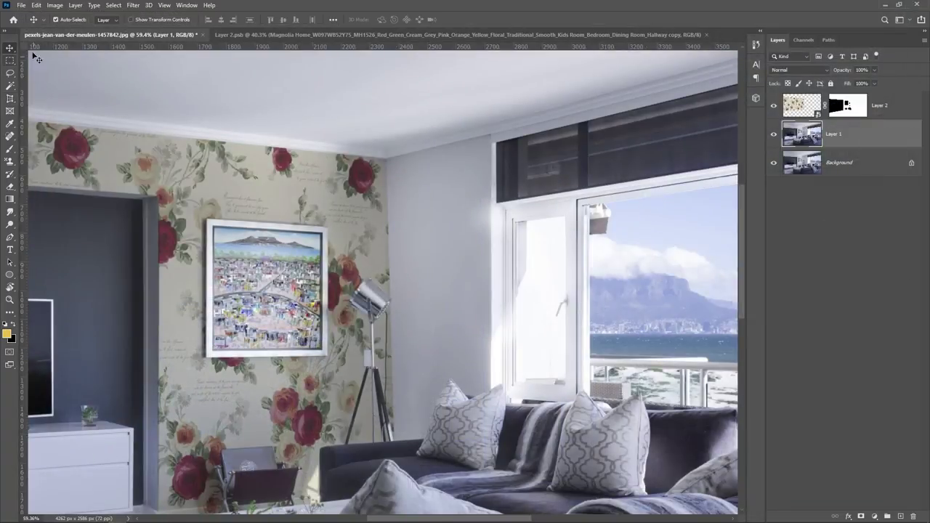
pyautogui.hotkey('alt', 'Tab')
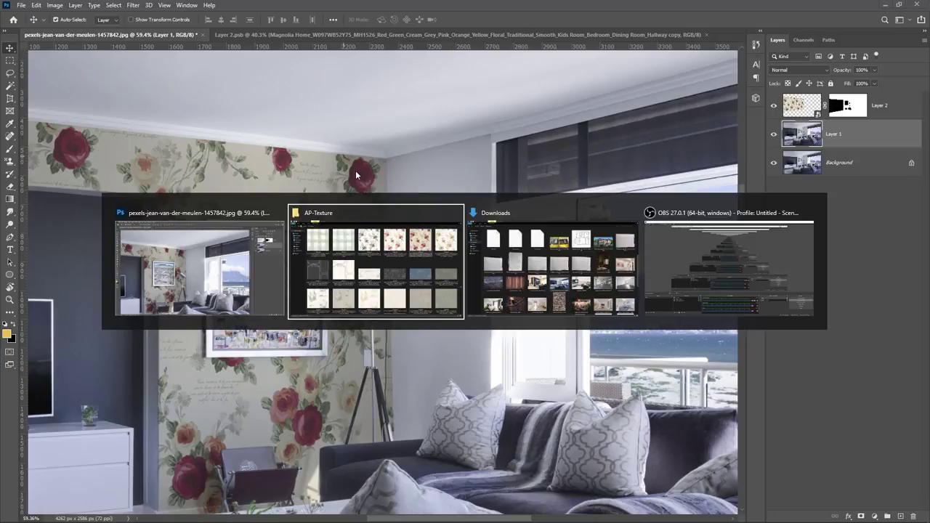
pyautogui.hotkey('alt', 'Tab')
pyautogui.scroll(-3, 578, 318)
pyautogui.scroll(-2, 542, 326)
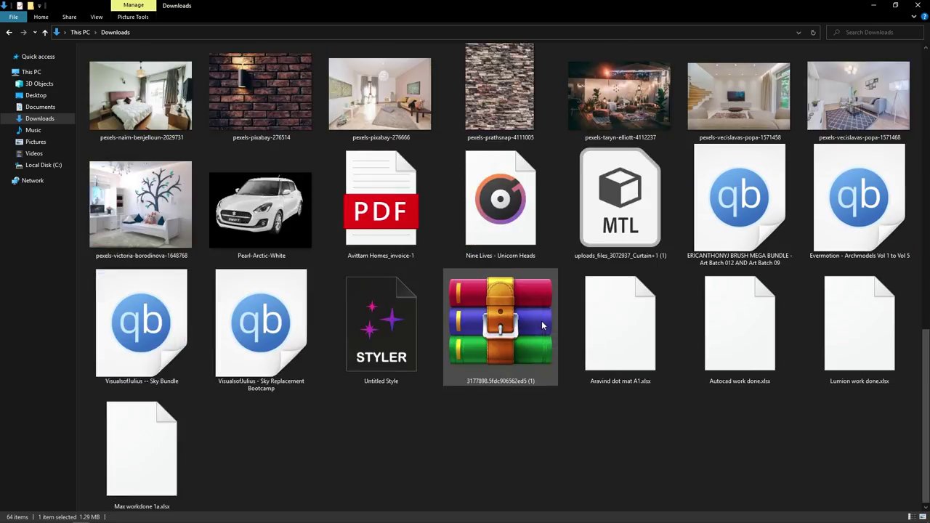
# Select all of the city-street photo and return to the living-room image.
pyautogui.hotkey('alt', 'Tab')
pyautogui.hotkey('ctrl', 'a')
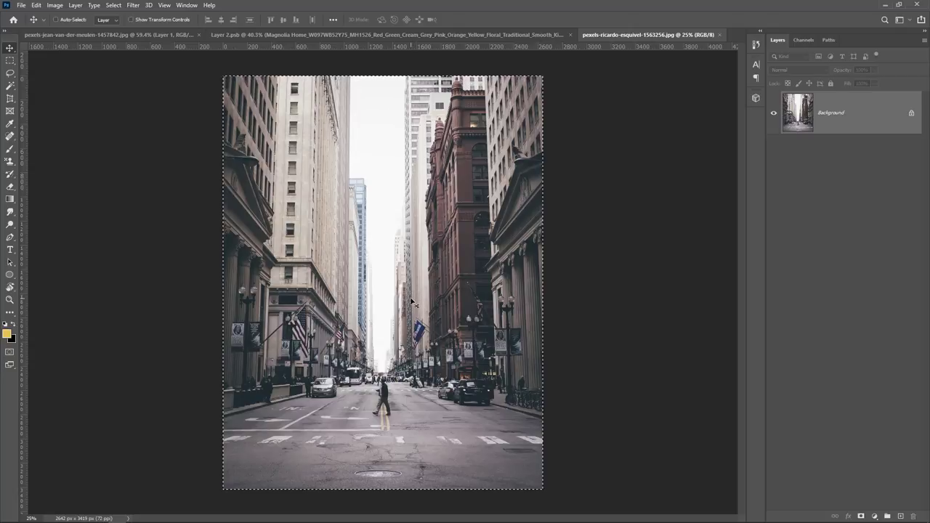
pyautogui.hotkey('ctrl', 'Tab')
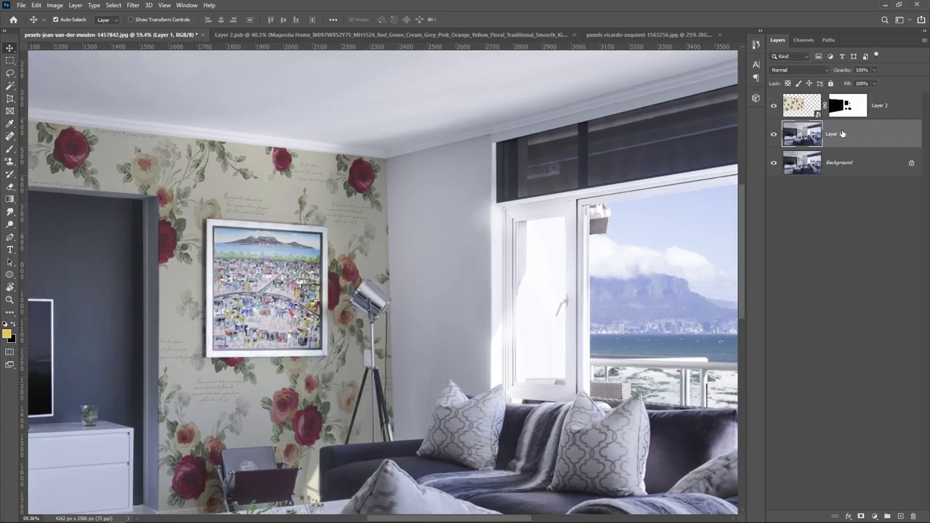
pyautogui.click(132, 6)
# Paste the city-street photo into the Vanishing Point plane, shrink it and set it on the side wall.
pyautogui.click(164, 93)
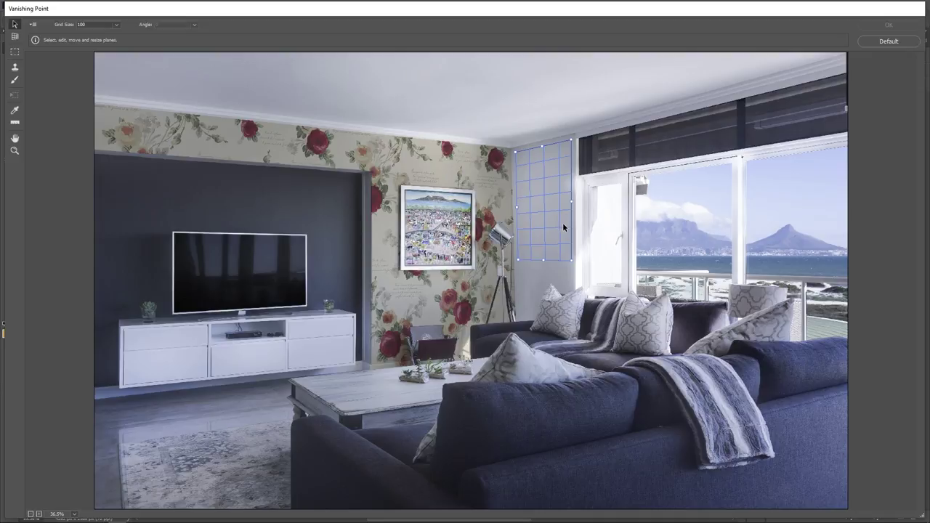
pyautogui.hotkey('ctrl', 'v')
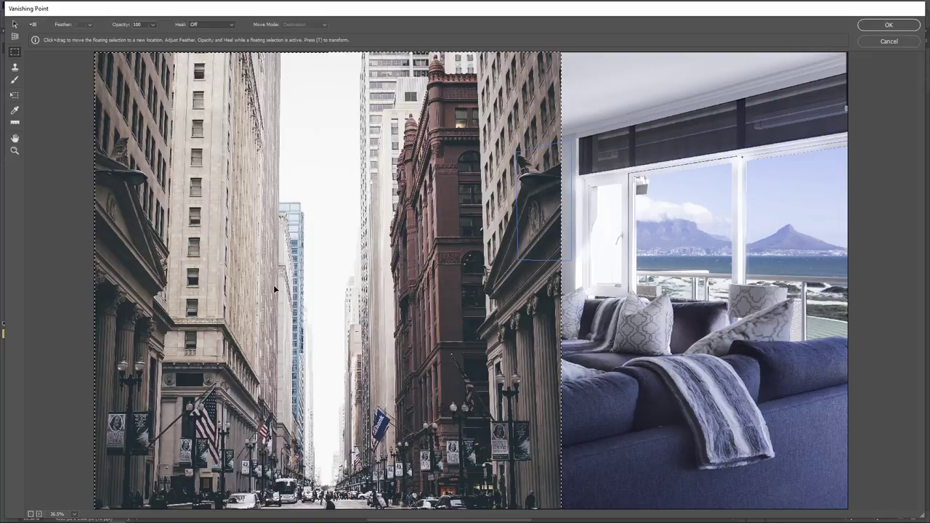
pyautogui.moveTo(273, 285)
pyautogui.mouseDown()
pyautogui.moveTo(546, 215)
pyautogui.moveTo(293, 283)
pyautogui.moveTo(308, 278)
pyautogui.mouseUp()
pyautogui.press('t')
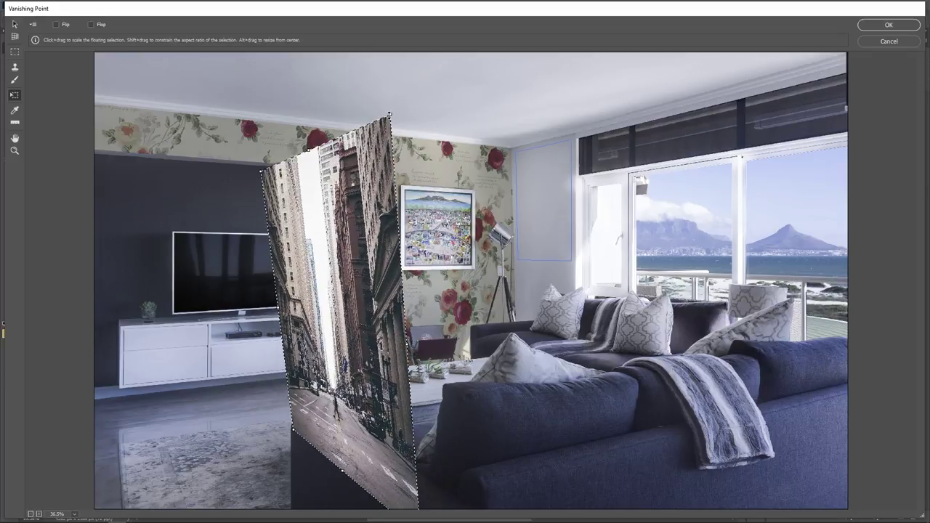
pyautogui.moveTo(390, 114); pyautogui.dragTo(290, 361)
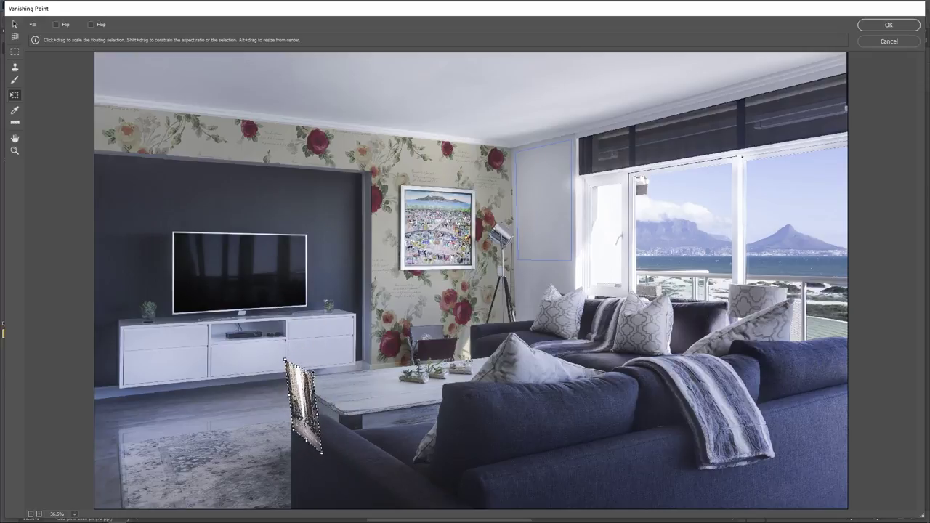
pyautogui.moveTo(302, 396)
pyautogui.mouseDown()
pyautogui.moveTo(552, 208)
pyautogui.moveTo(560, 147)
pyautogui.mouseUp()
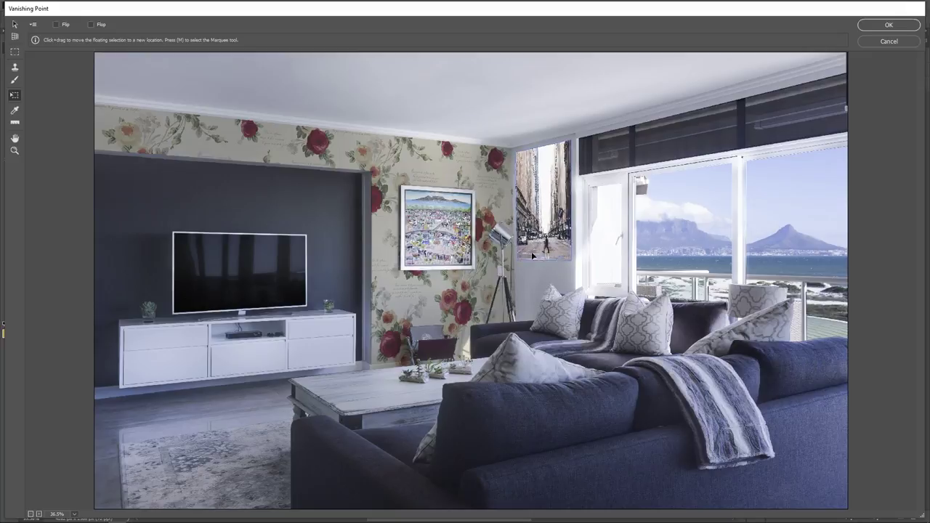
pyautogui.moveTo(559, 146)
pyautogui.mouseDown()
pyautogui.moveTo(366, 309)
pyautogui.moveTo(537, 226)
pyautogui.moveTo(541, 245)
pyautogui.mouseUp()
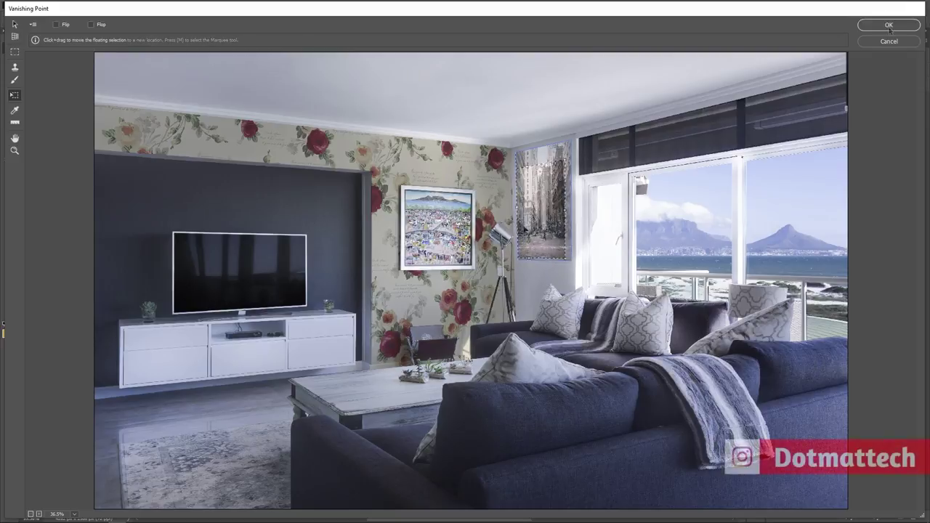
pyautogui.press('Return')
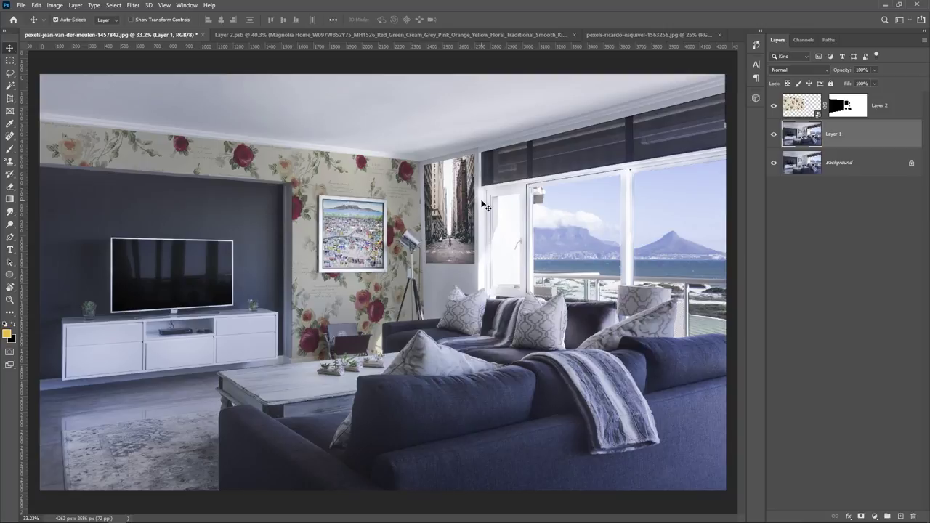
# Add a Color Balance layer above Layer 2, shifting midtones toward blue and away from red.
pyautogui.click(894, 106)
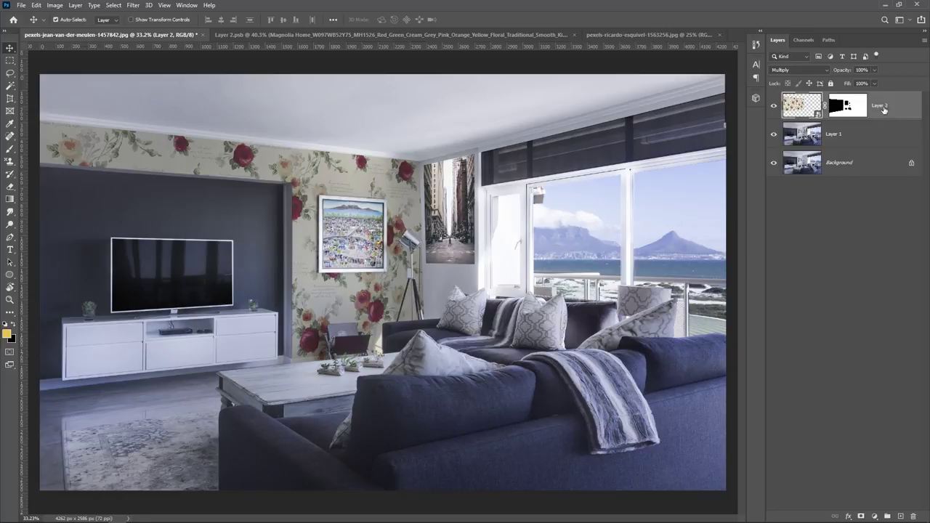
pyautogui.click(875, 517)
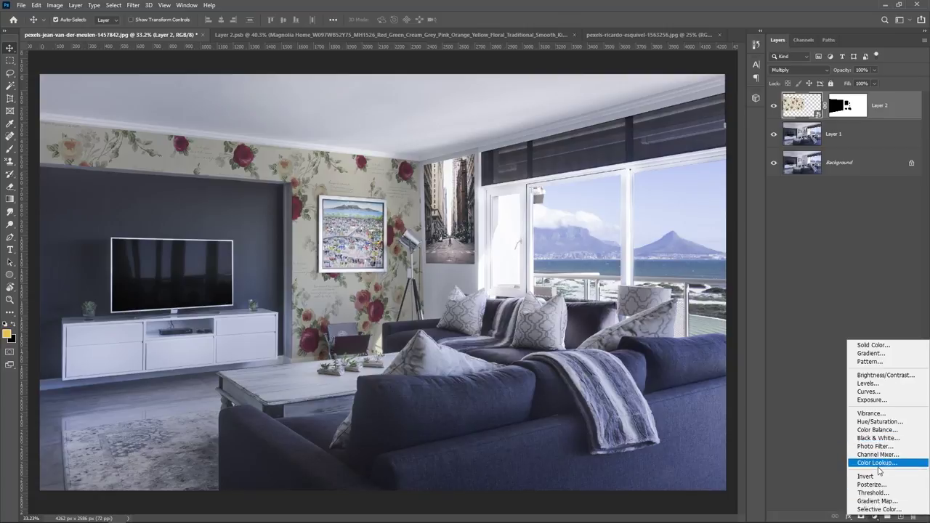
pyautogui.click(881, 429)
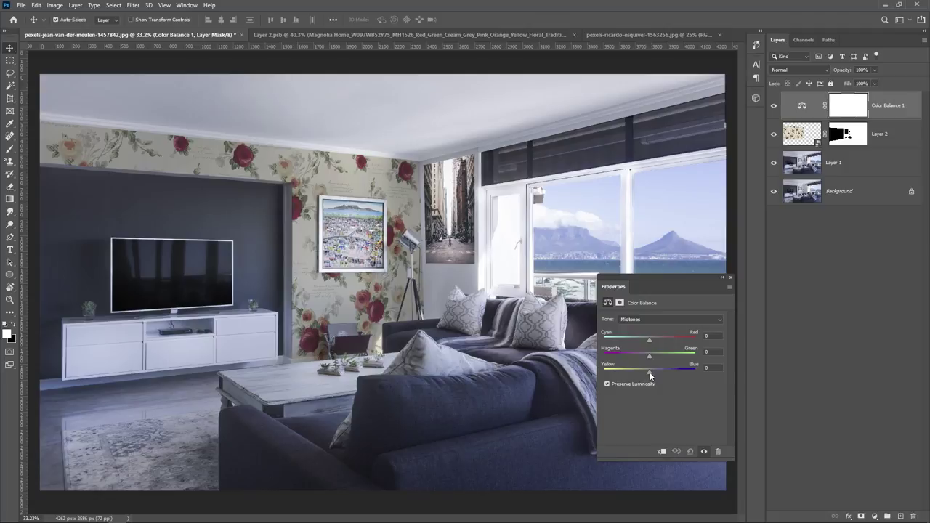
pyautogui.moveTo(650, 374); pyautogui.dragTo(656, 373)
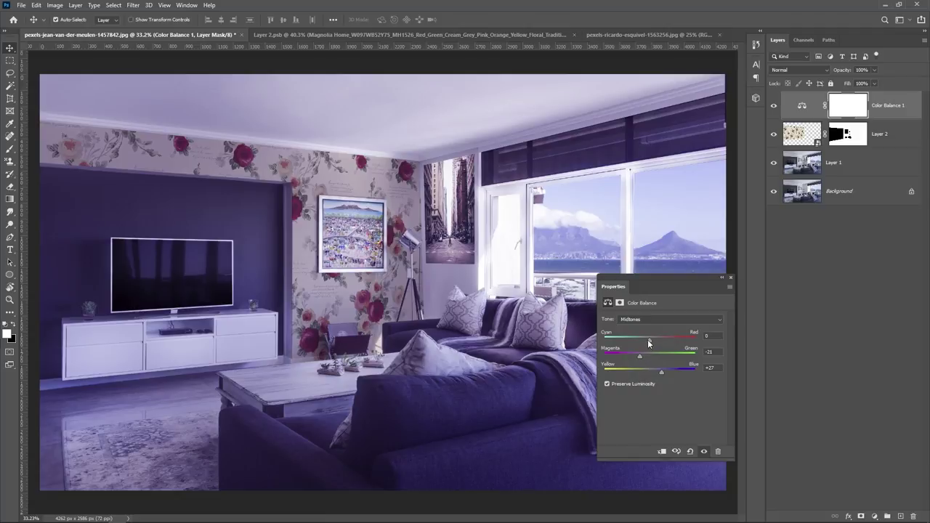
pyautogui.moveTo(656, 339); pyautogui.dragTo(637, 342)
pyautogui.click(730, 277)
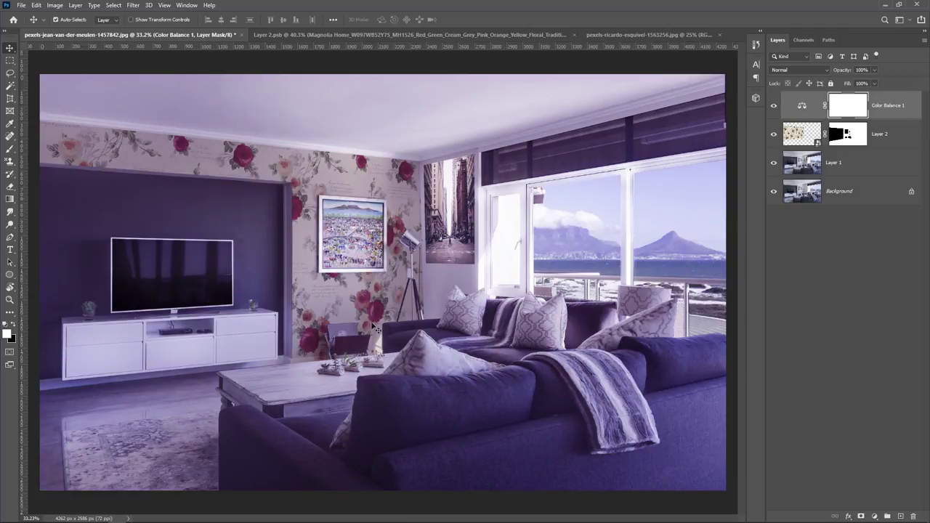
# Add an Exposure adjustment layer set to exposure +0.11, offset -0.0125 and gamma 1.09.
pyautogui.click(875, 516)
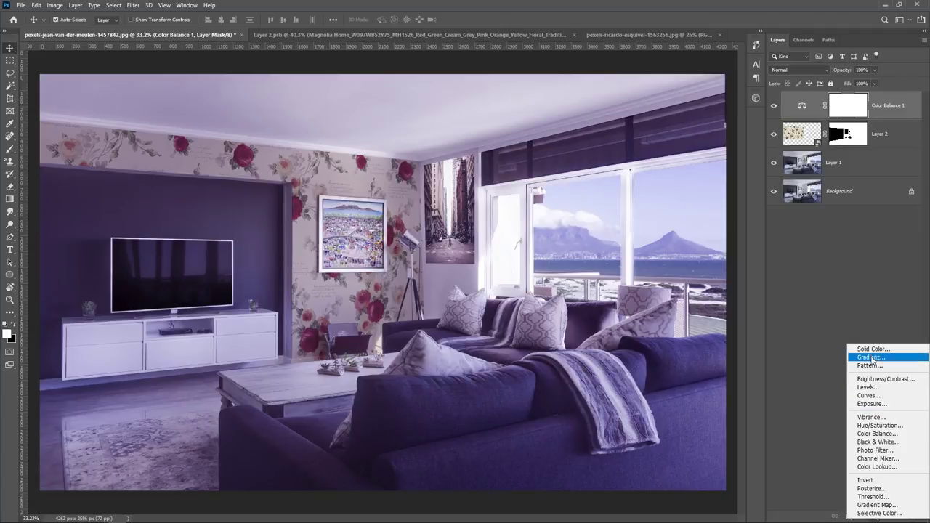
pyautogui.click(872, 403)
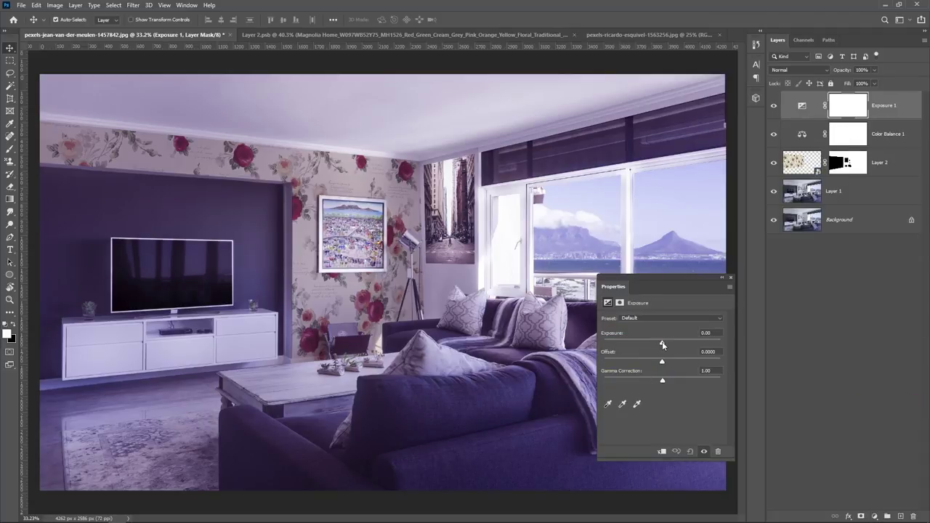
pyautogui.moveTo(661, 342); pyautogui.dragTo(664, 344)
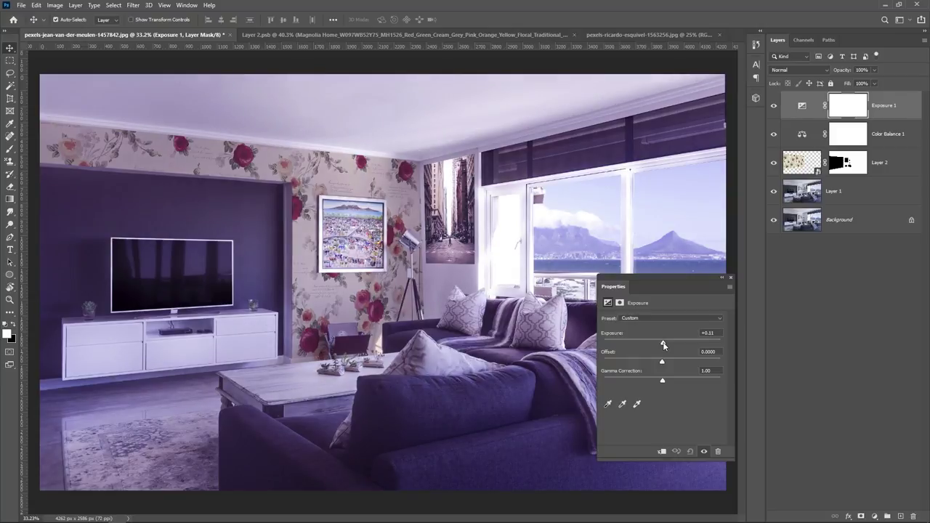
pyautogui.moveTo(661, 362); pyautogui.dragTo(662, 370)
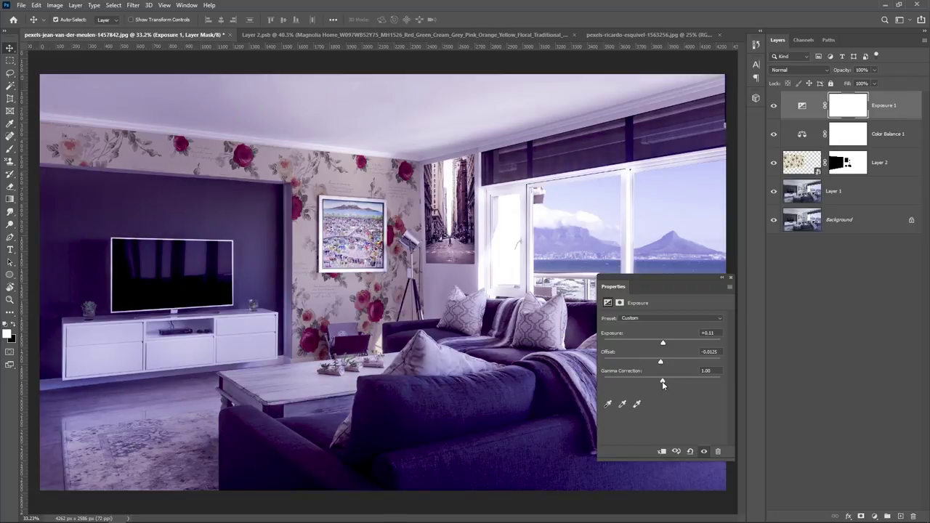
pyautogui.moveTo(667, 381); pyautogui.dragTo(656, 381)
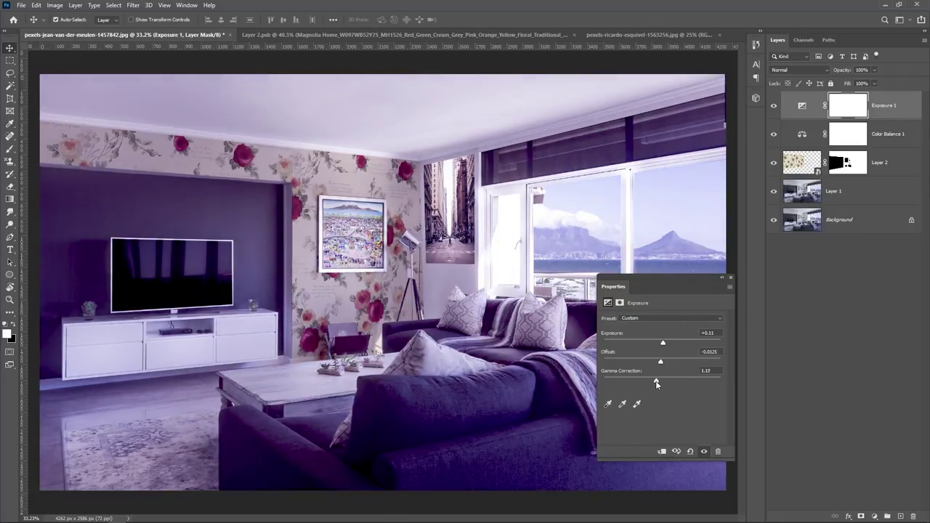
# Compare the room with Exposure 1 and Color Balance 1 hidden, then leave both visible.
pyautogui.click(722, 277)
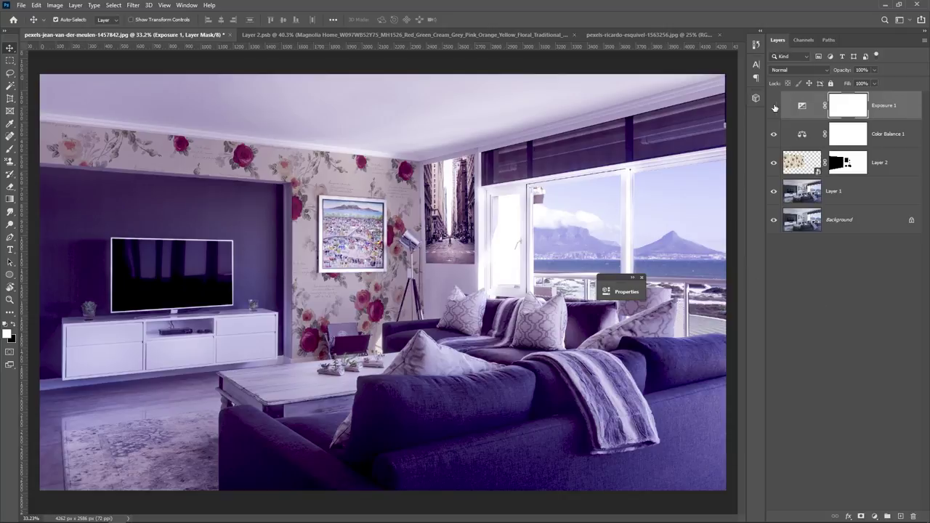
pyautogui.click(775, 106)
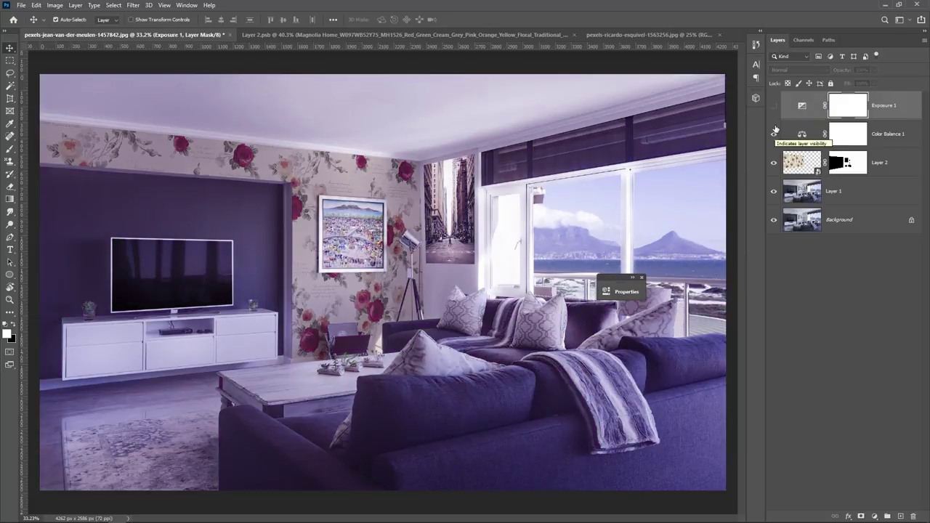
pyautogui.click(774, 106)
pyautogui.click(773, 133)
pyautogui.click(773, 107)
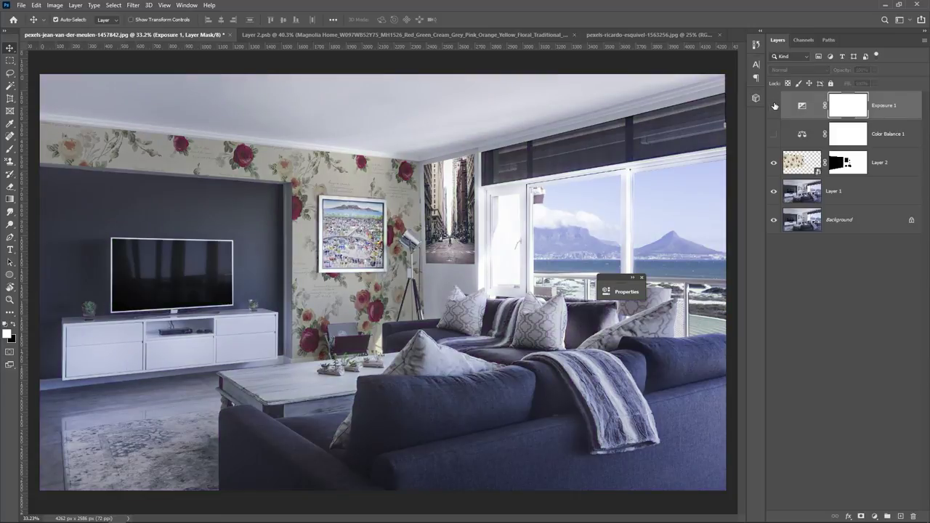
pyautogui.click(774, 106)
pyautogui.click(774, 134)
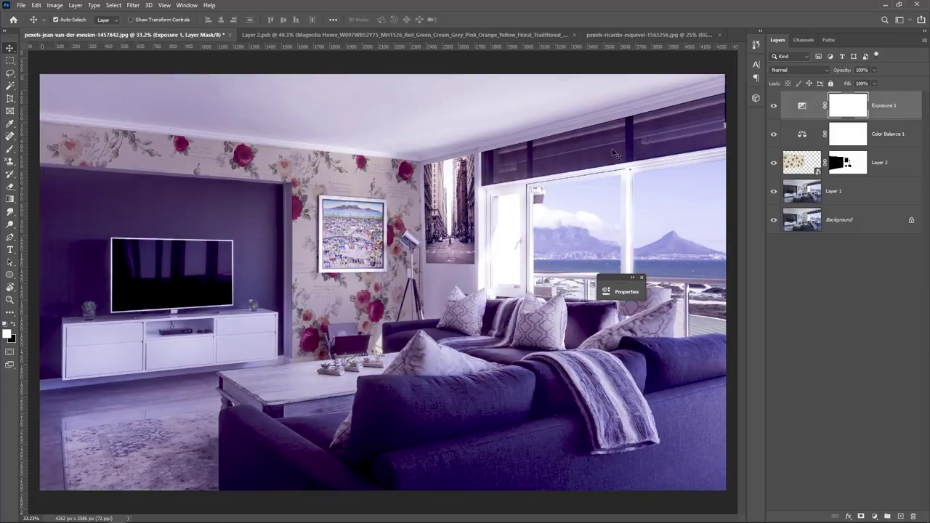